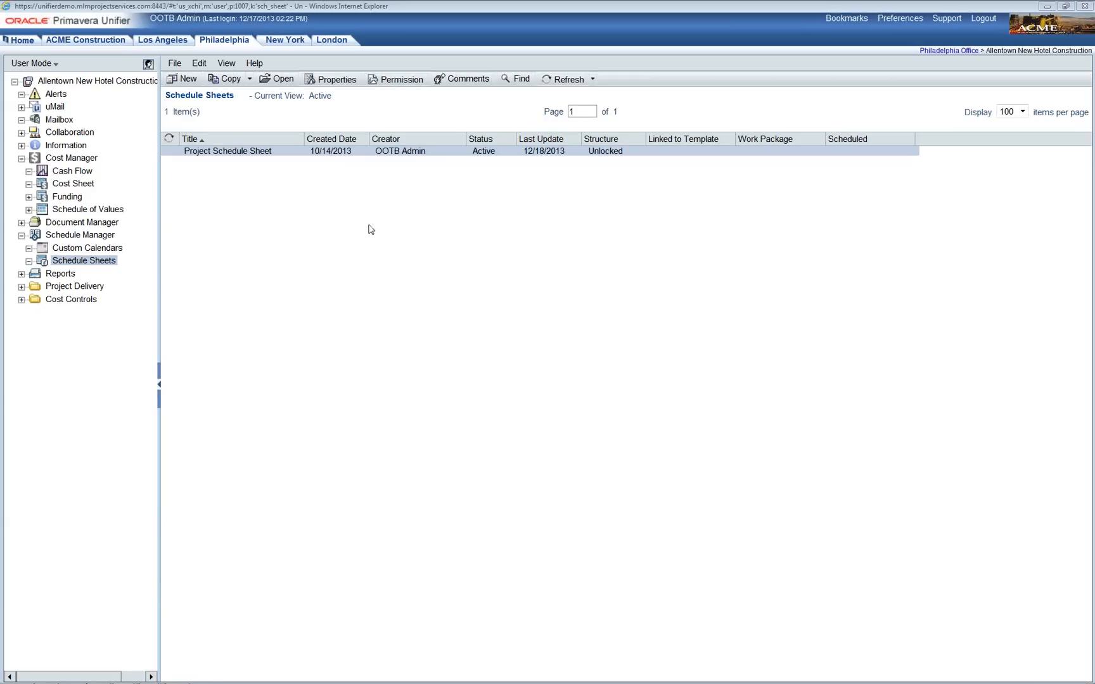
Step: Open the empty Project Schedule Sheet from the Schedule Sheets log in the Schedule Manager
{"action": "double_click", "coordinate": [262, 157]}
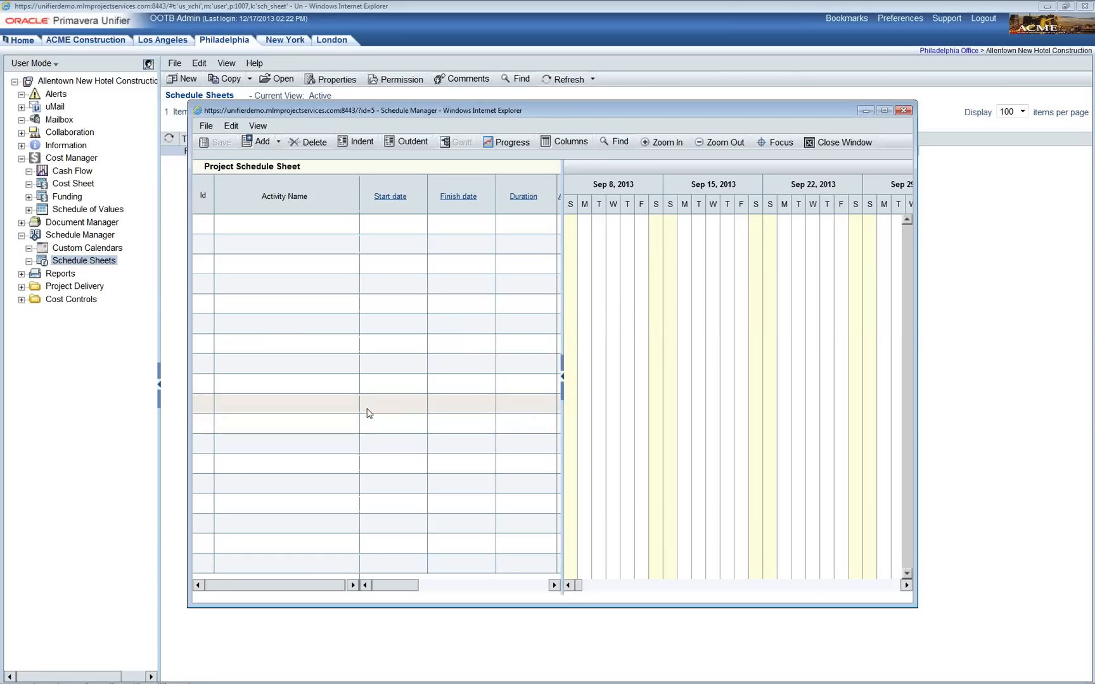
{"action": "left_click", "coordinate": [207, 129]}
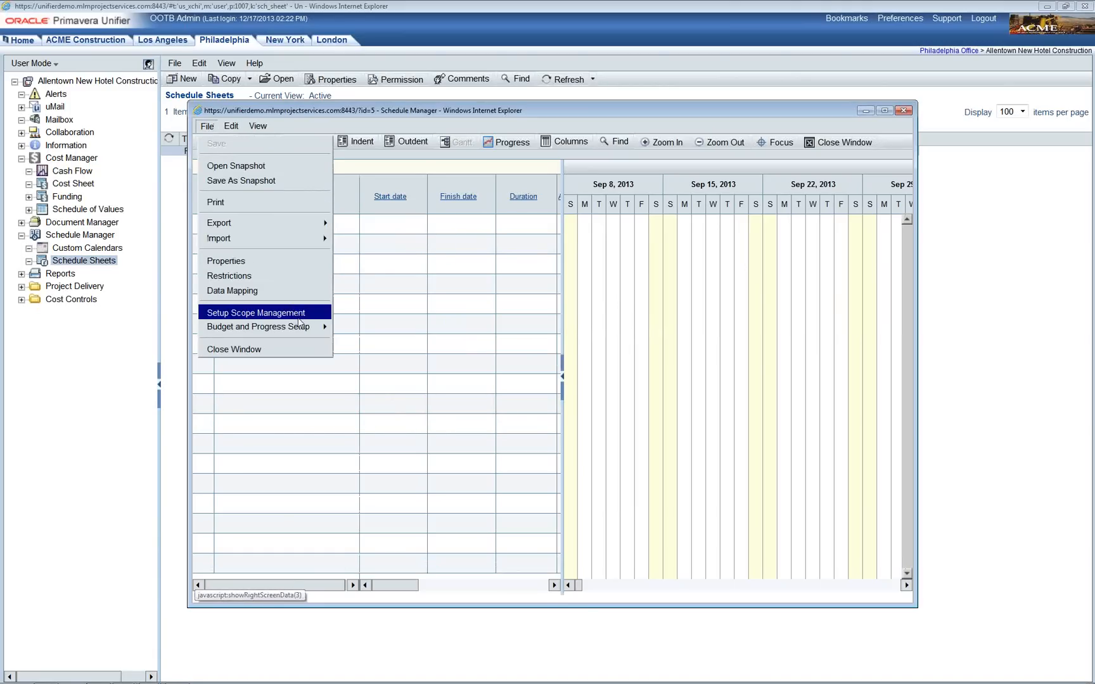
{"action": "mouse_move", "coordinate": [305, 334]}
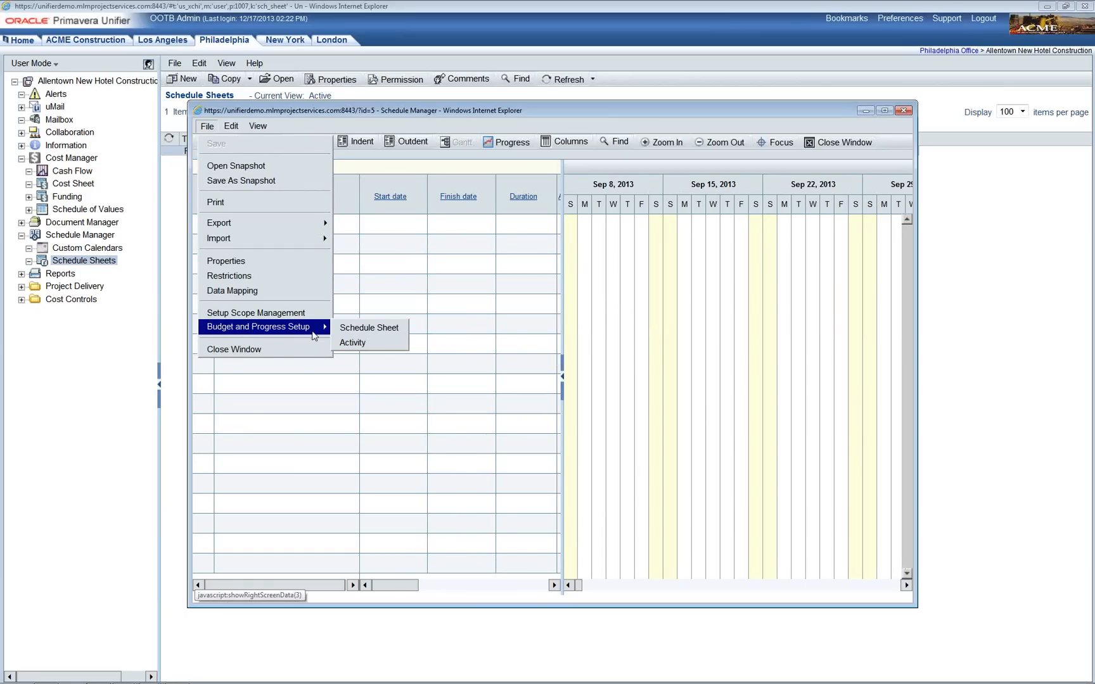
{"action": "left_click", "coordinate": [371, 334]}
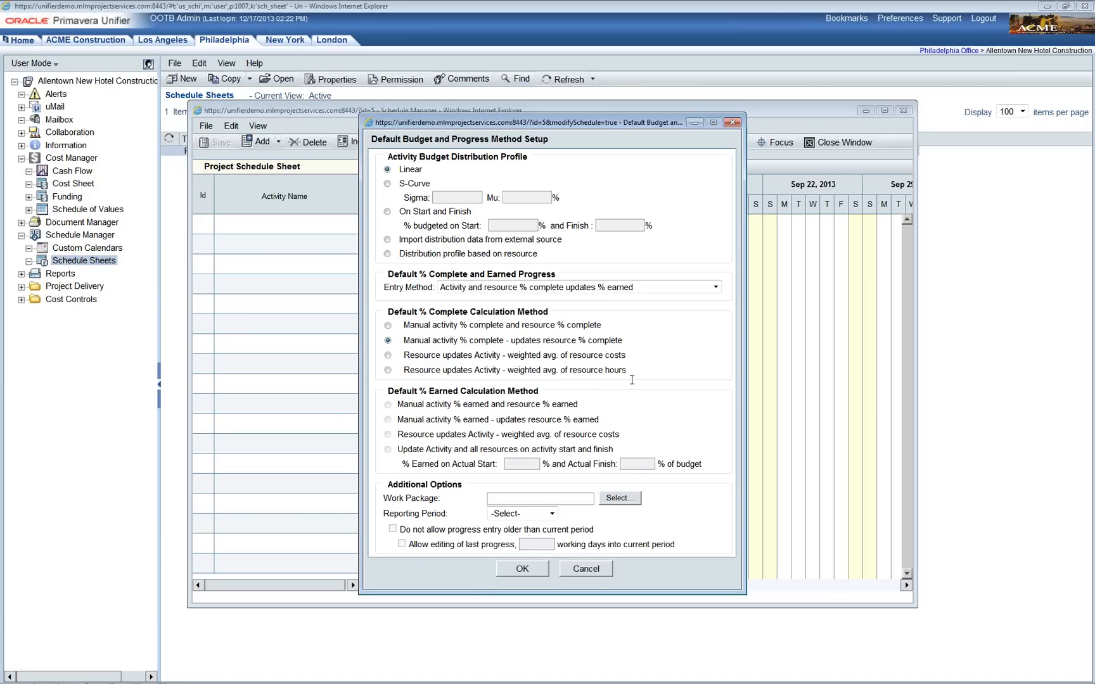
{"action": "left_click", "coordinate": [603, 573]}
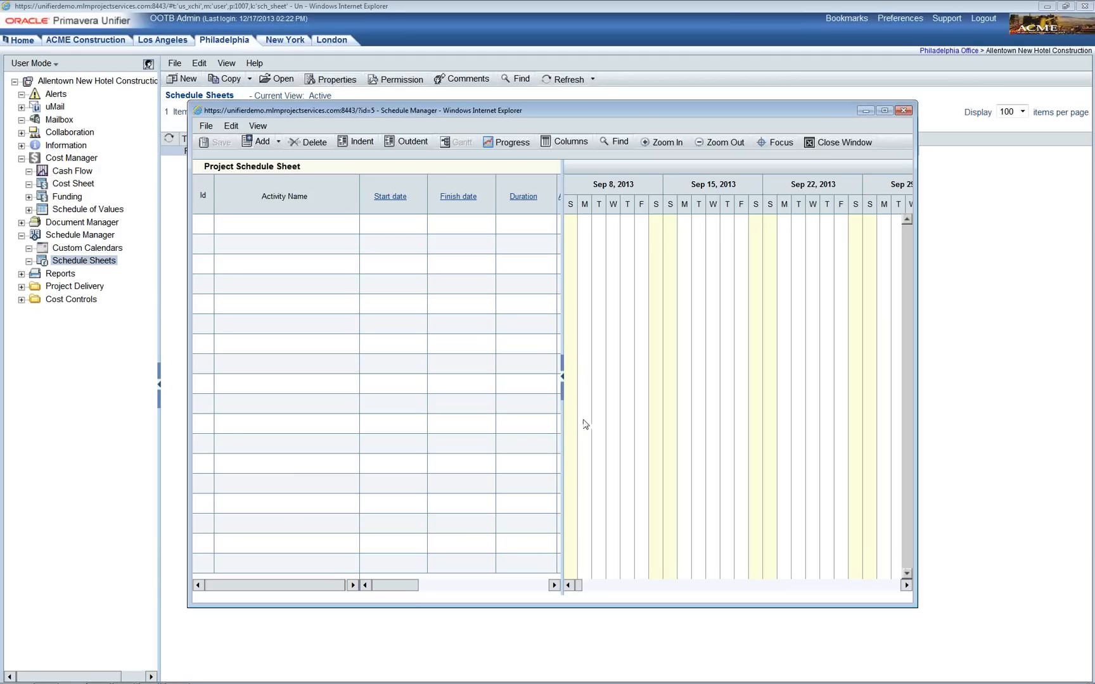
{"action": "left_click", "coordinate": [206, 126]}
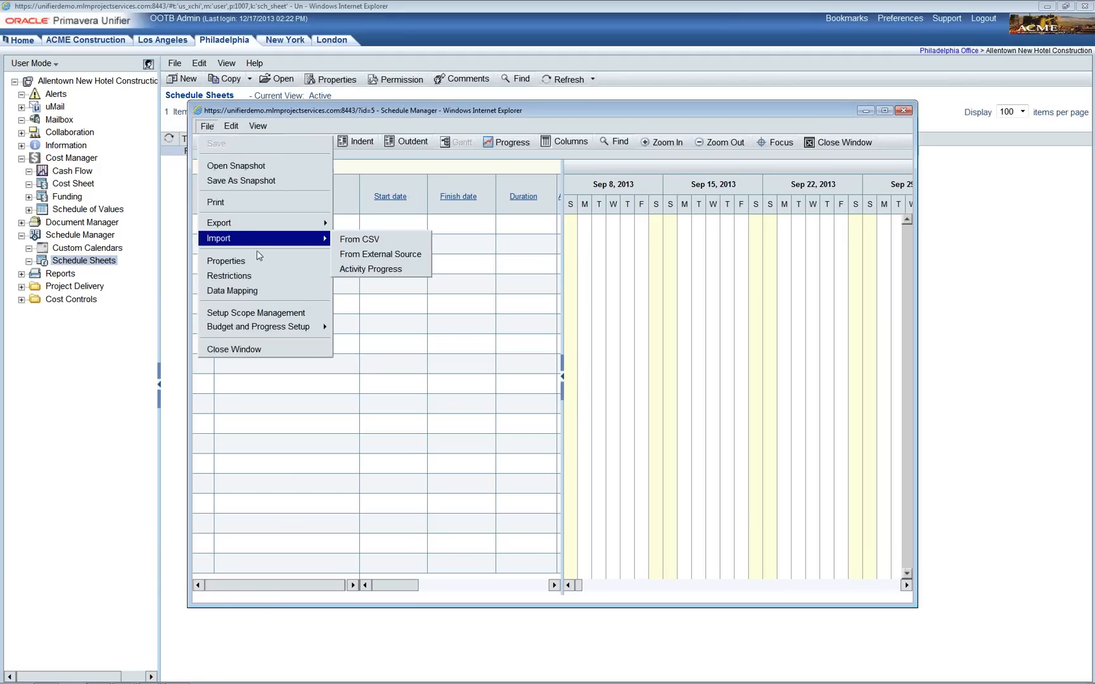
Step: Open the schedule sheet's P6 Integration data mapping for editing from File > Data Mappings
{"action": "left_click", "coordinate": [254, 292]}
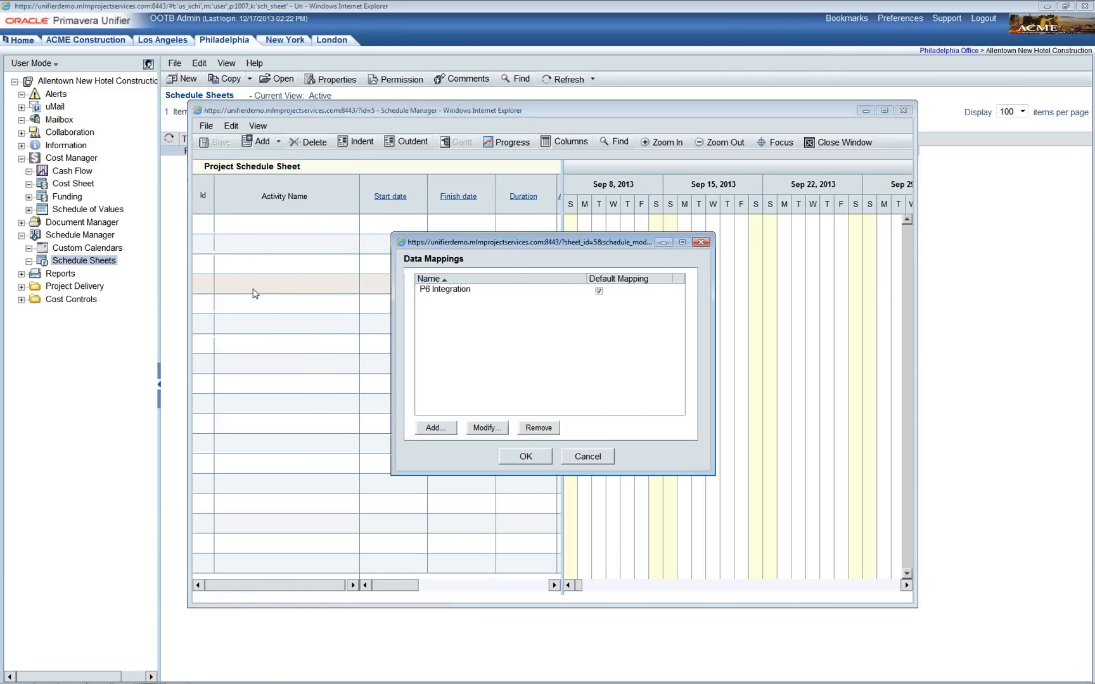
{"action": "left_click_drag", "start_coordinate": [512, 242], "coordinate": [483, 241]}
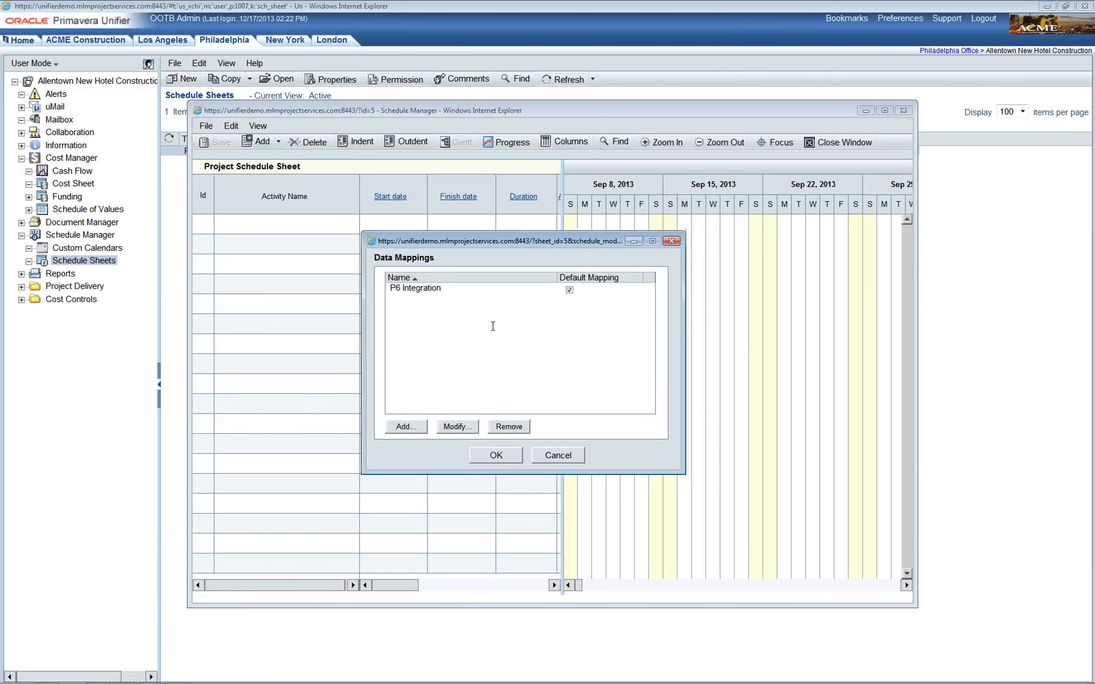
{"action": "left_click", "coordinate": [433, 292]}
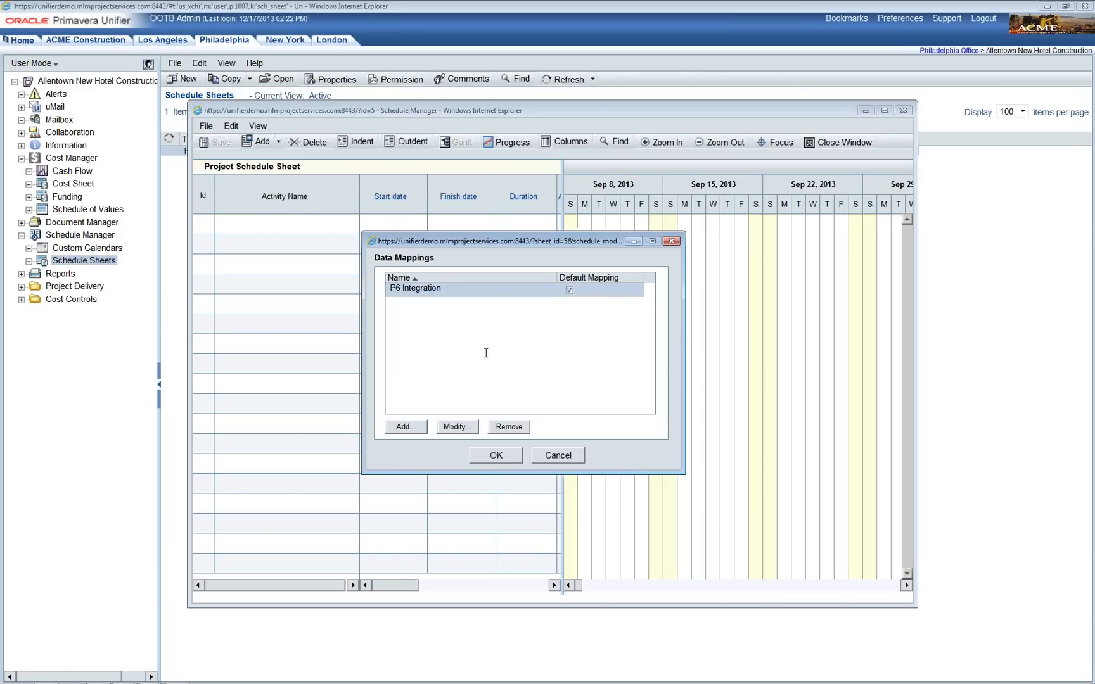
{"action": "left_click", "coordinate": [455, 427]}
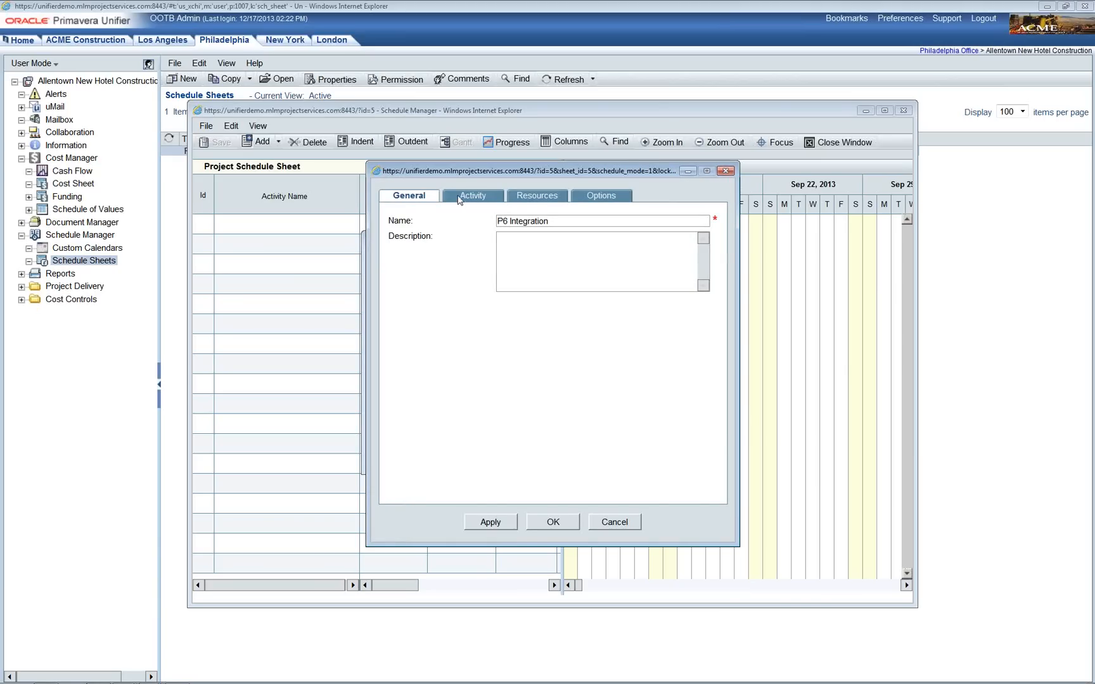
{"action": "left_click_drag", "start_coordinate": [489, 173], "coordinate": [464, 161]}
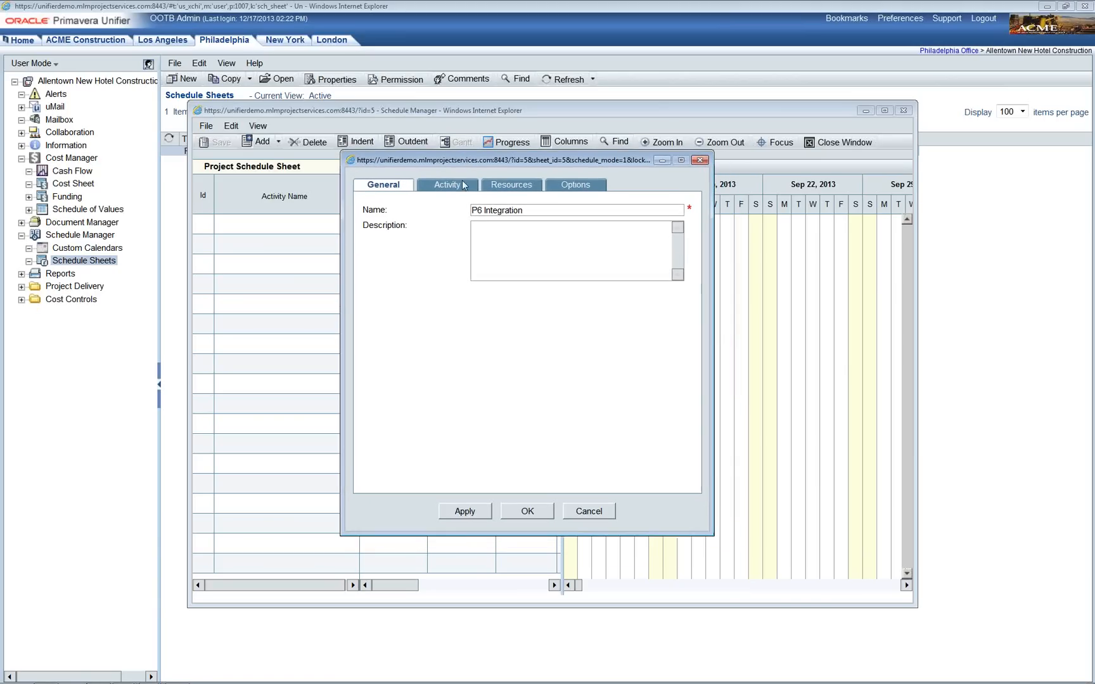
Step: Show the Activity tab, listing schedule columns mapped to CSV headers and XML elements
{"action": "left_click", "coordinate": [461, 187]}
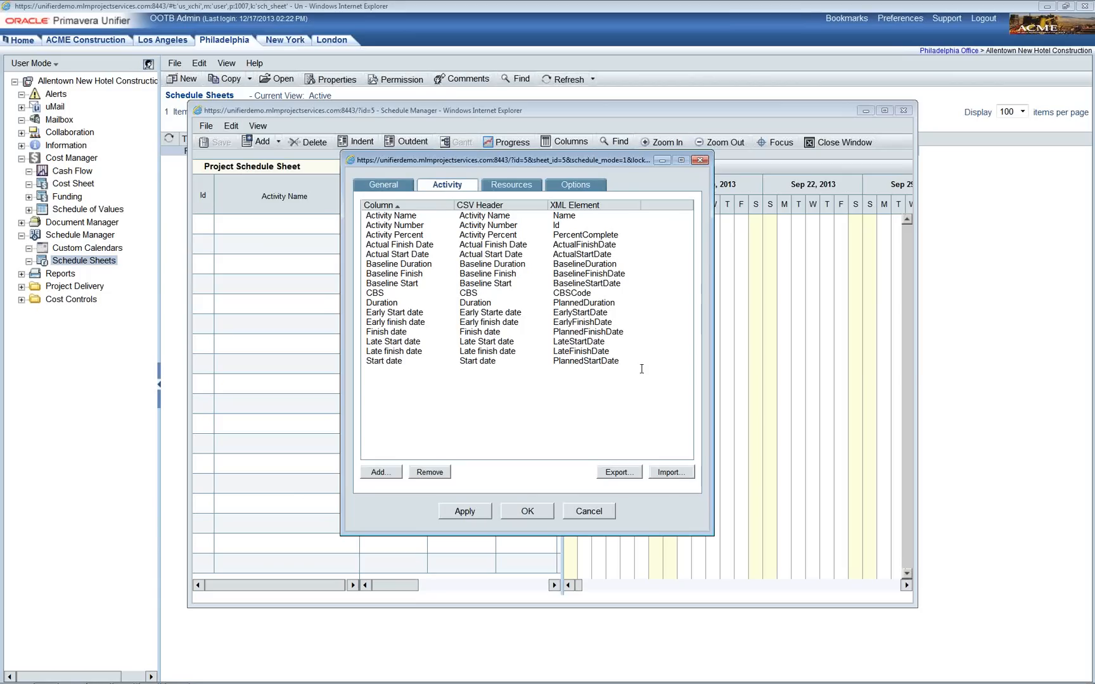
{"action": "left_click", "coordinate": [388, 474]}
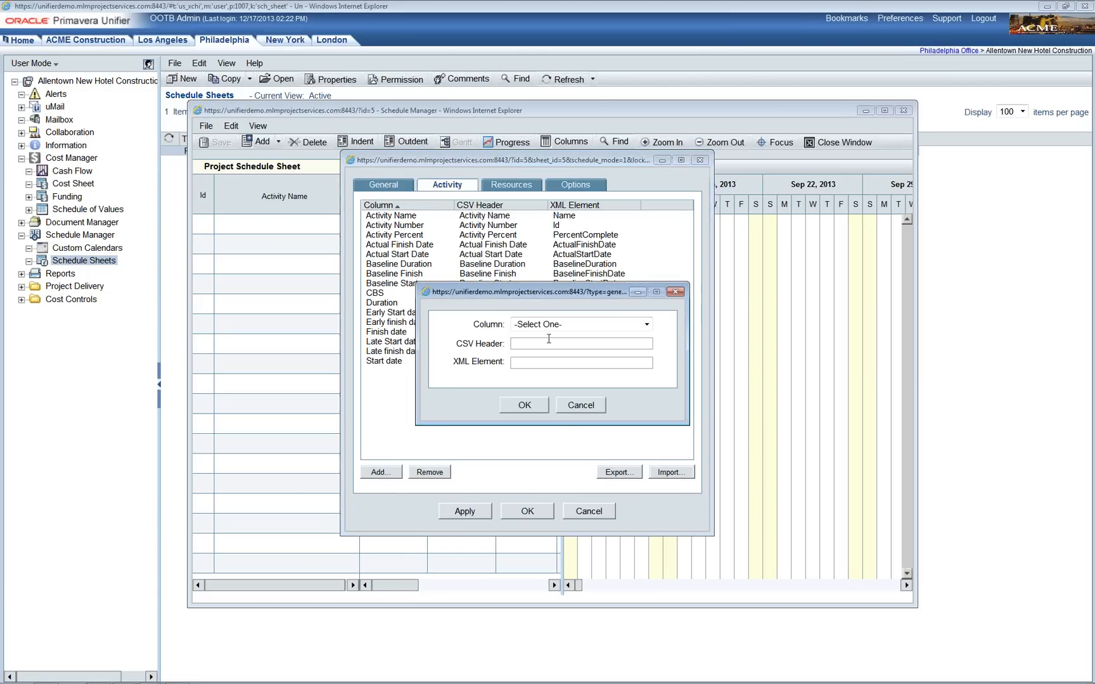
{"action": "left_click_drag", "start_coordinate": [531, 302], "coordinate": [577, 321]}
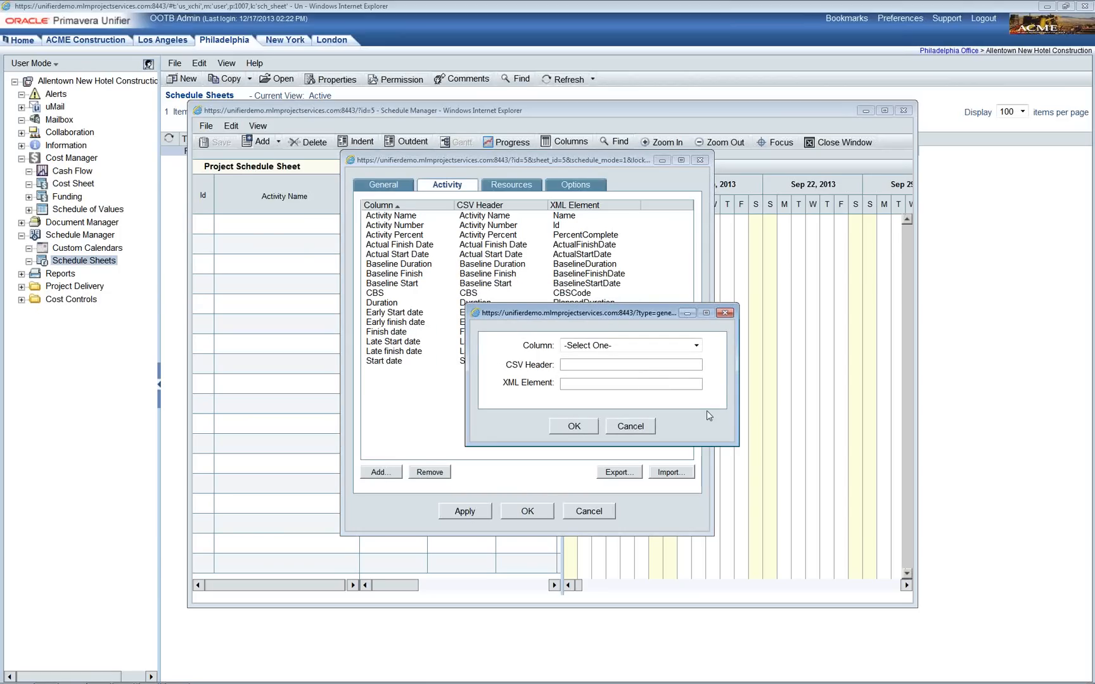
{"action": "left_click", "coordinate": [697, 346]}
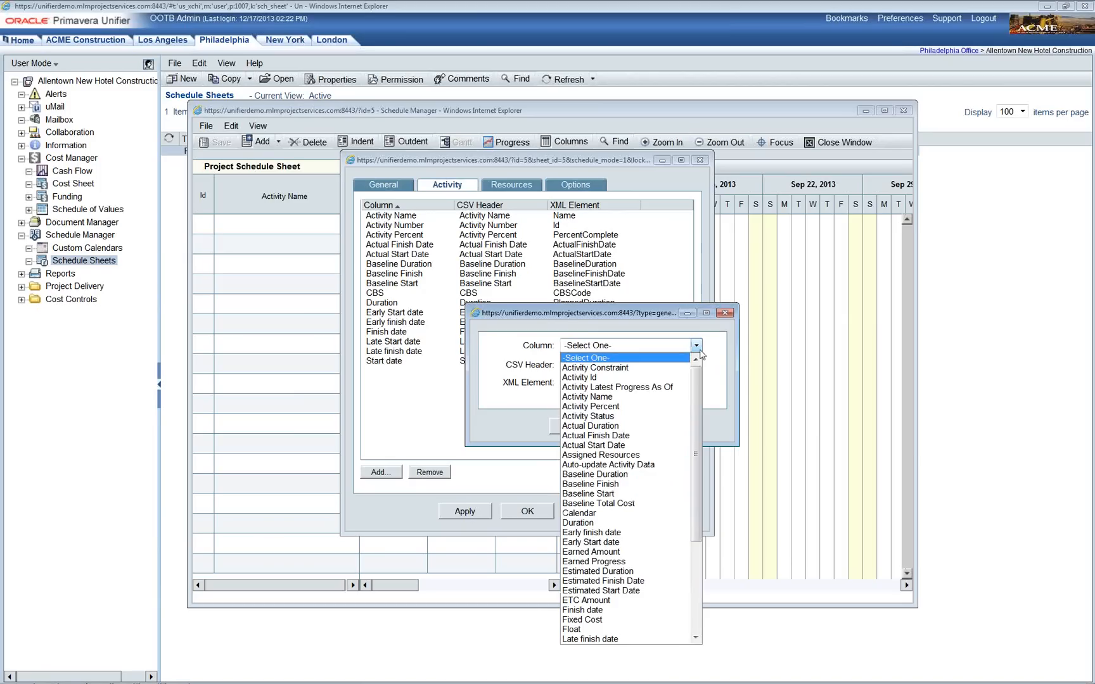
{"action": "mouse_move", "coordinate": [701, 378]}
{"action": "left_mouse_down"}
{"action": "mouse_move", "coordinate": [697, 473]}
{"action": "mouse_move", "coordinate": [709, 382]}
{"action": "left_mouse_up"}
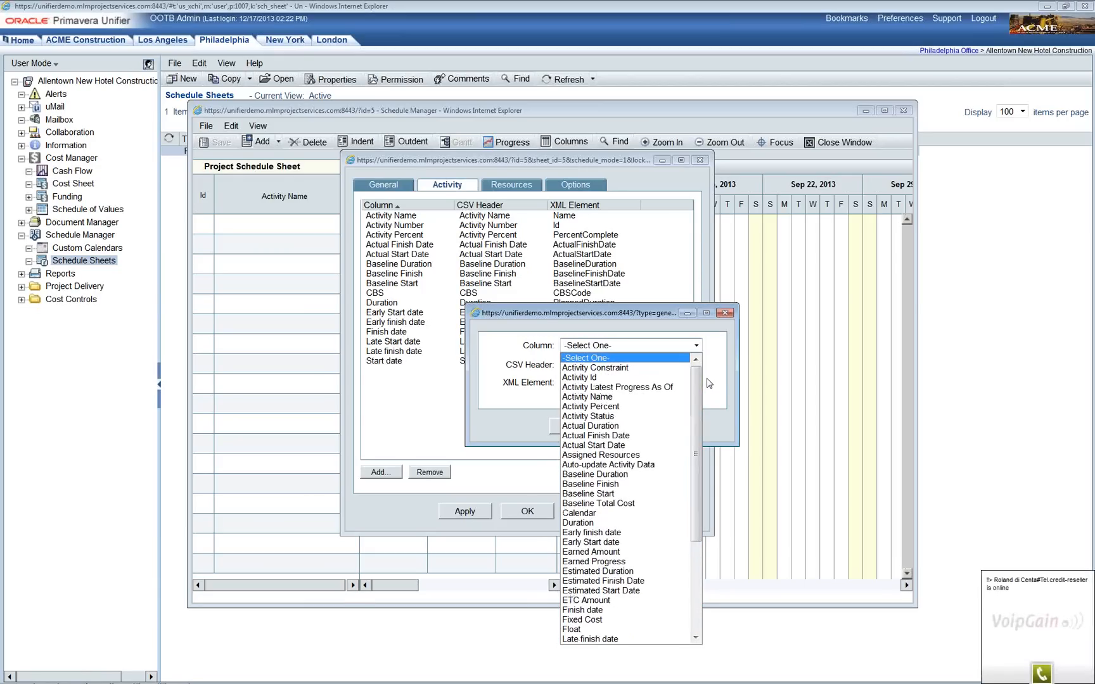
{"action": "left_click", "coordinate": [716, 382]}
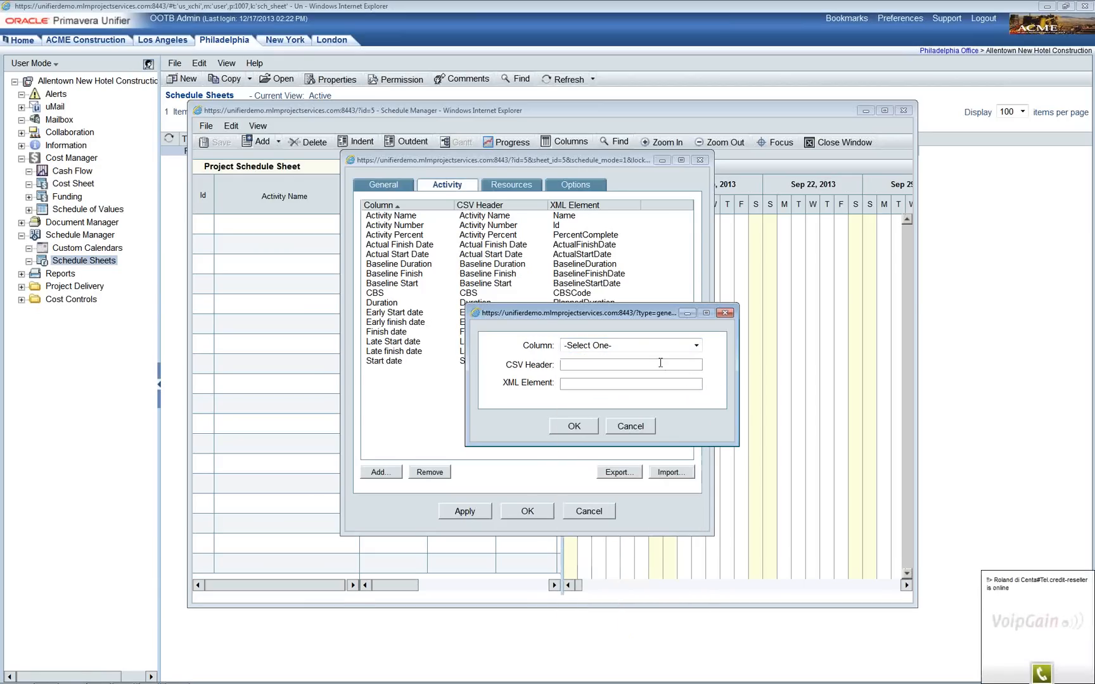
{"action": "left_click", "coordinate": [595, 383]}
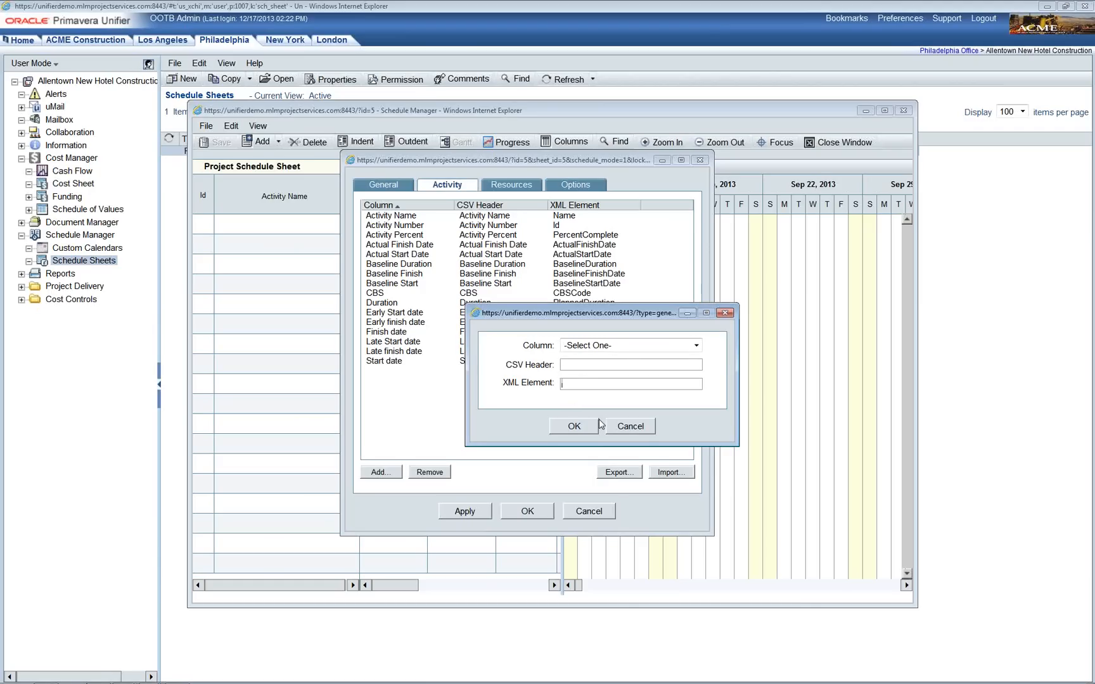
{"action": "left_click", "coordinate": [625, 427]}
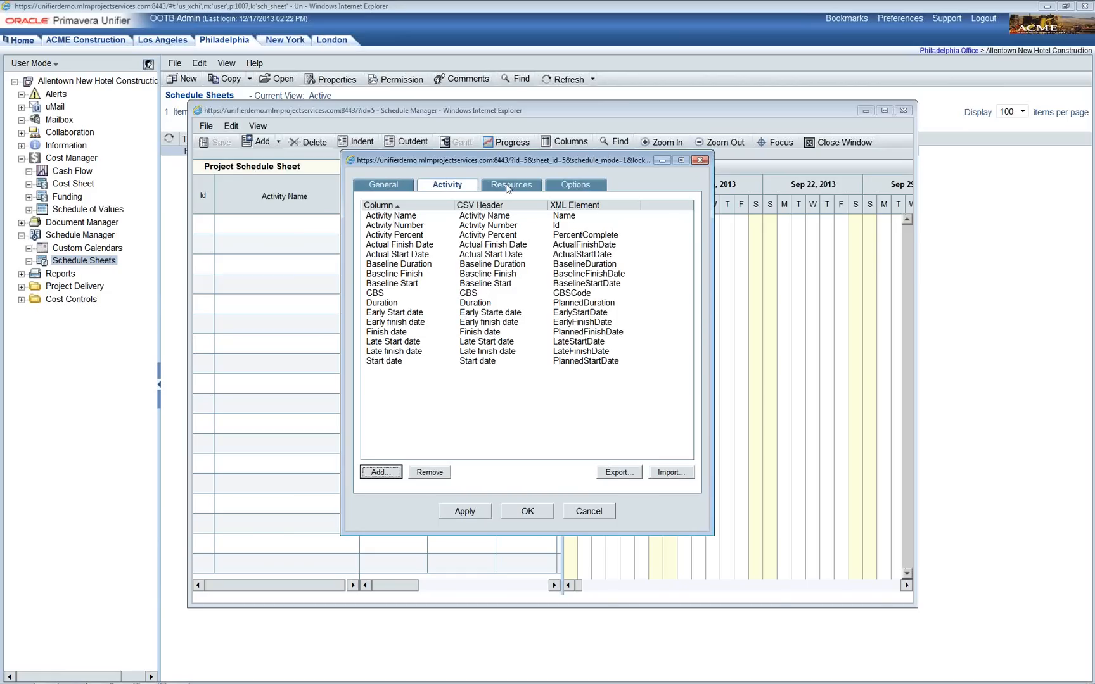
Step: Review the Resources tab mappings and the available resource columns, discarding the new mapping
{"action": "left_click", "coordinate": [509, 186]}
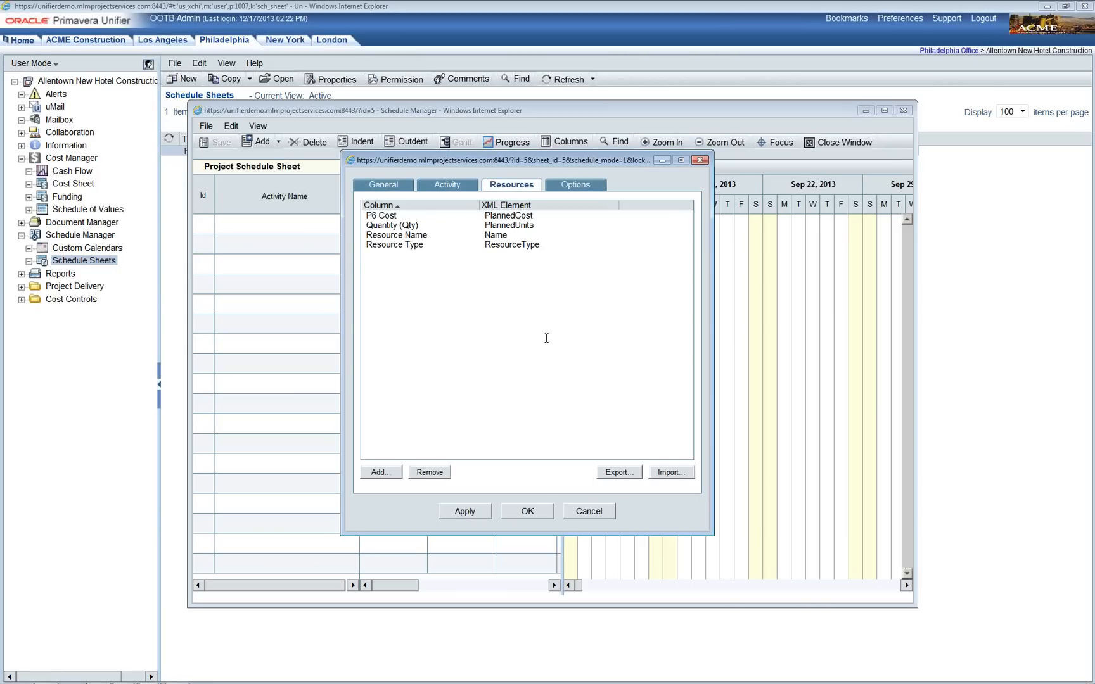
{"action": "left_click", "coordinate": [380, 472]}
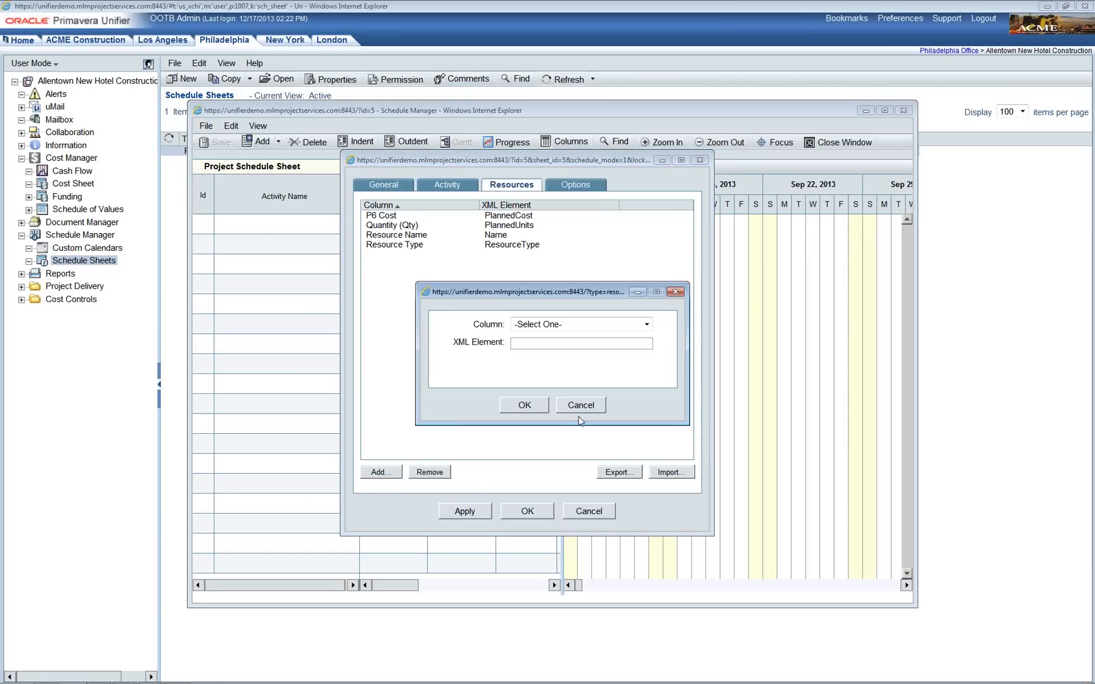
{"action": "left_click", "coordinate": [646, 324]}
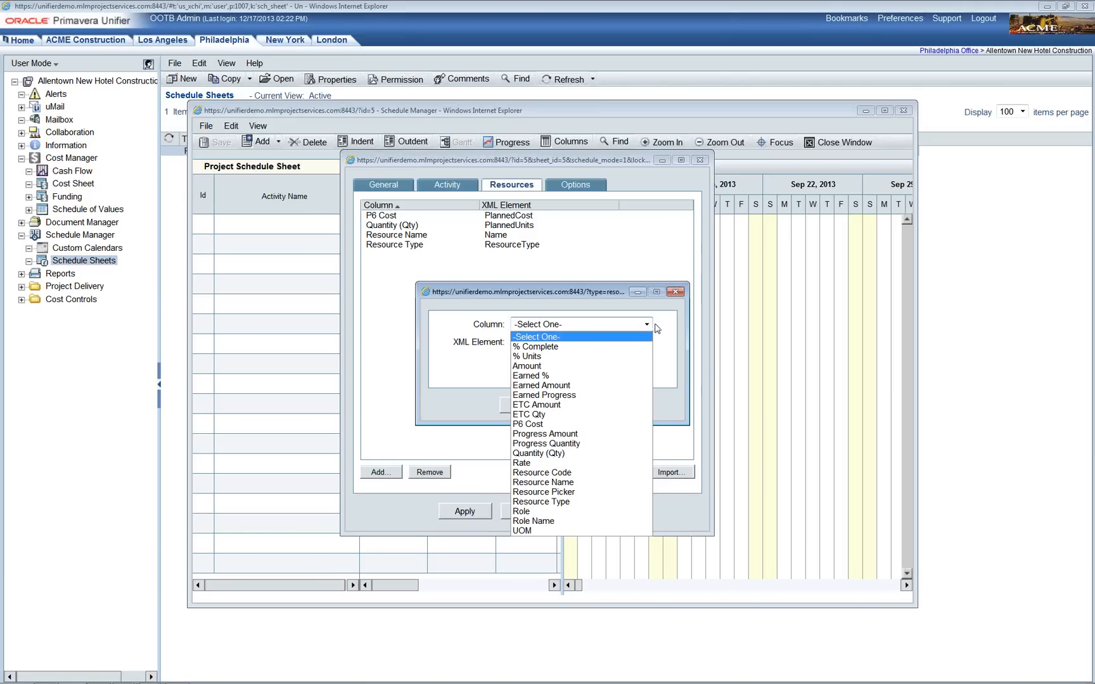
{"action": "left_click", "coordinate": [657, 328]}
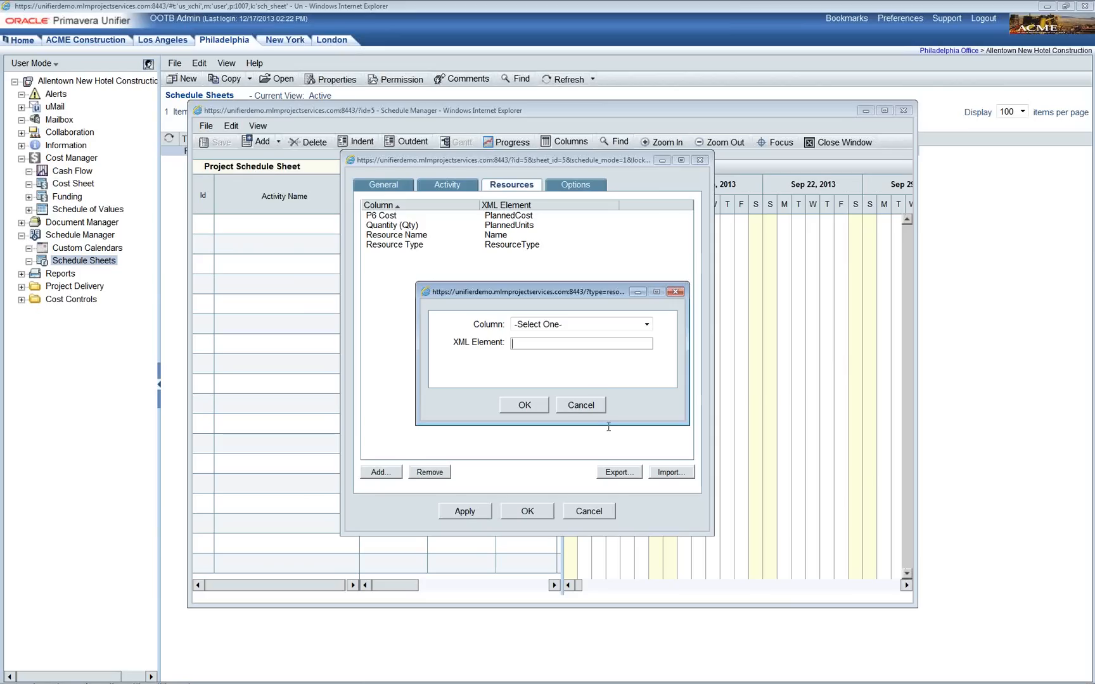
{"action": "left_click", "coordinate": [581, 405]}
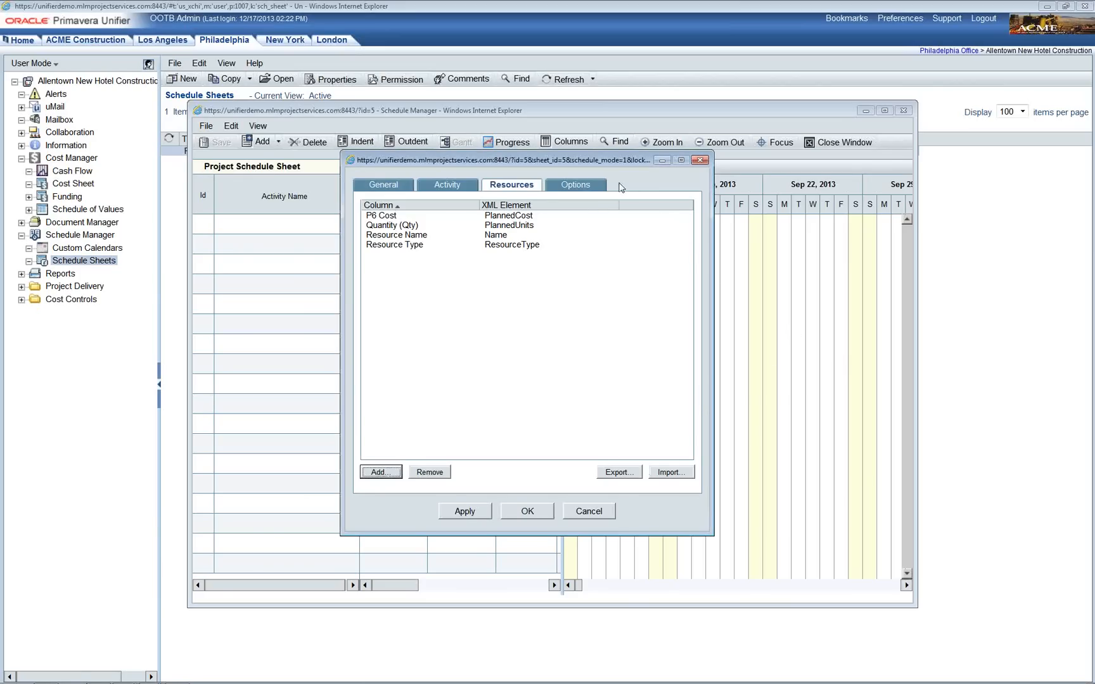
Step: Show the Options tab: merge import of Activities and WBS Codes via P6 CBS
{"action": "left_click", "coordinate": [584, 187]}
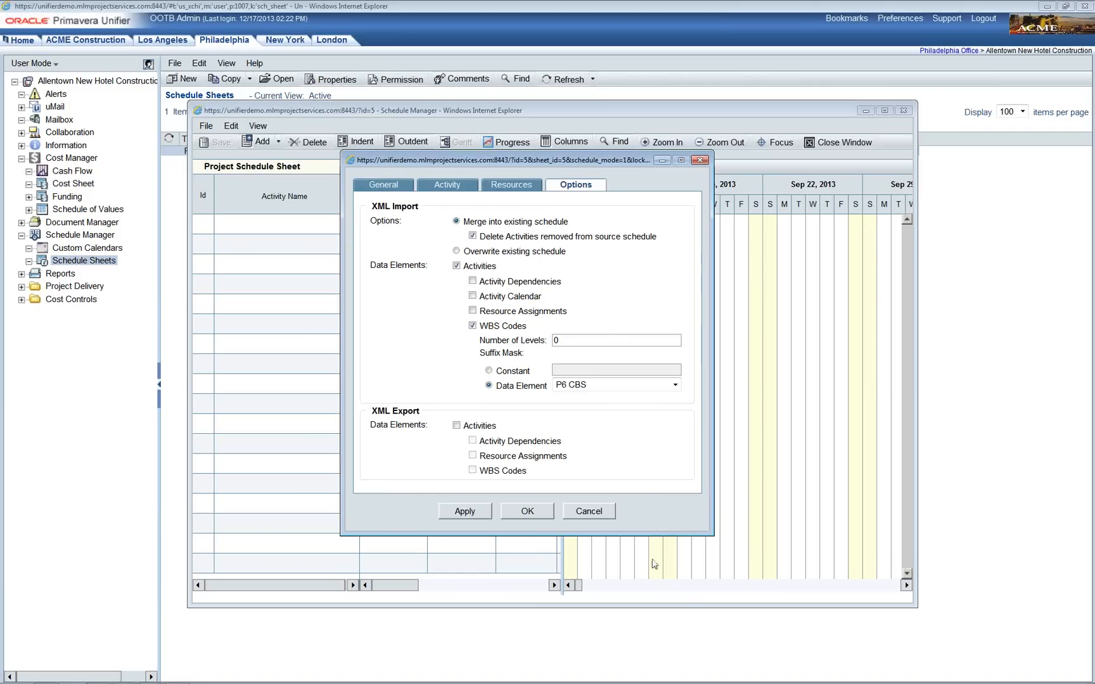
Step: Close the mapping dialogs and schedule window, then open the Project Cost Sheet
{"action": "left_click", "coordinate": [589, 511]}
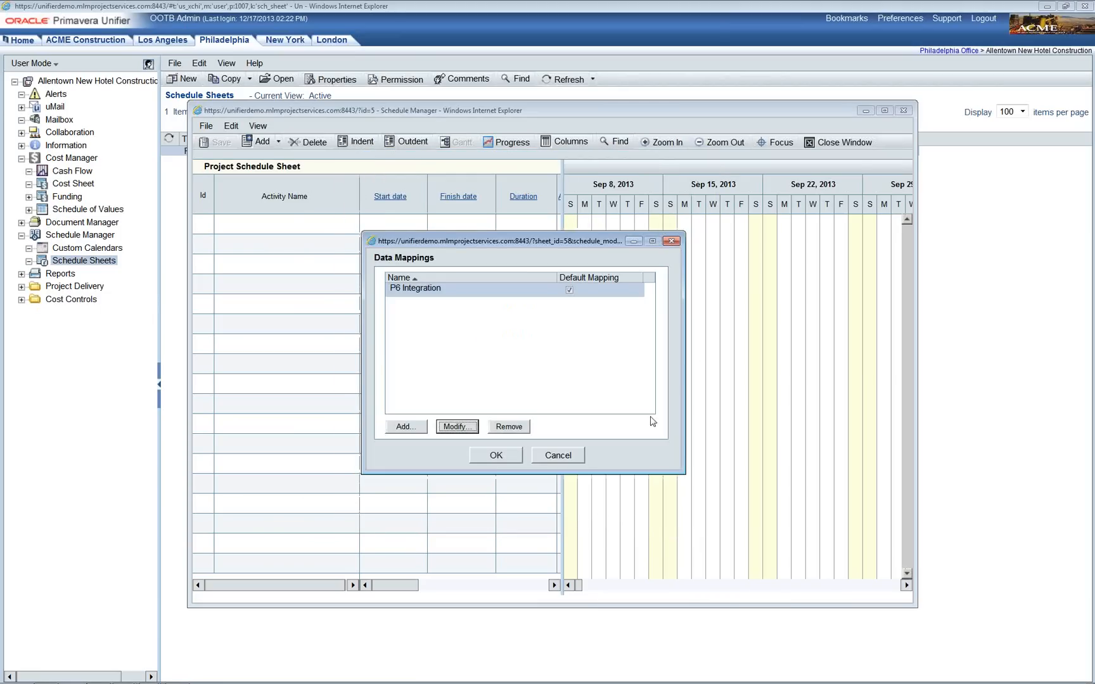
{"action": "left_click", "coordinate": [582, 461]}
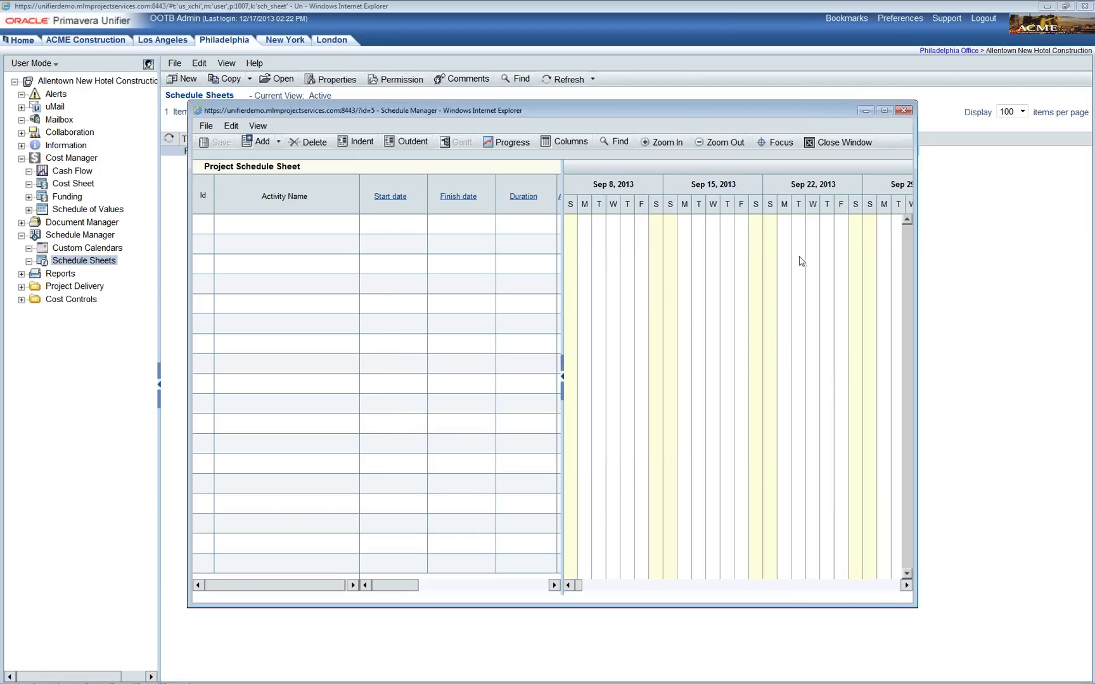
{"action": "left_click", "coordinate": [852, 145]}
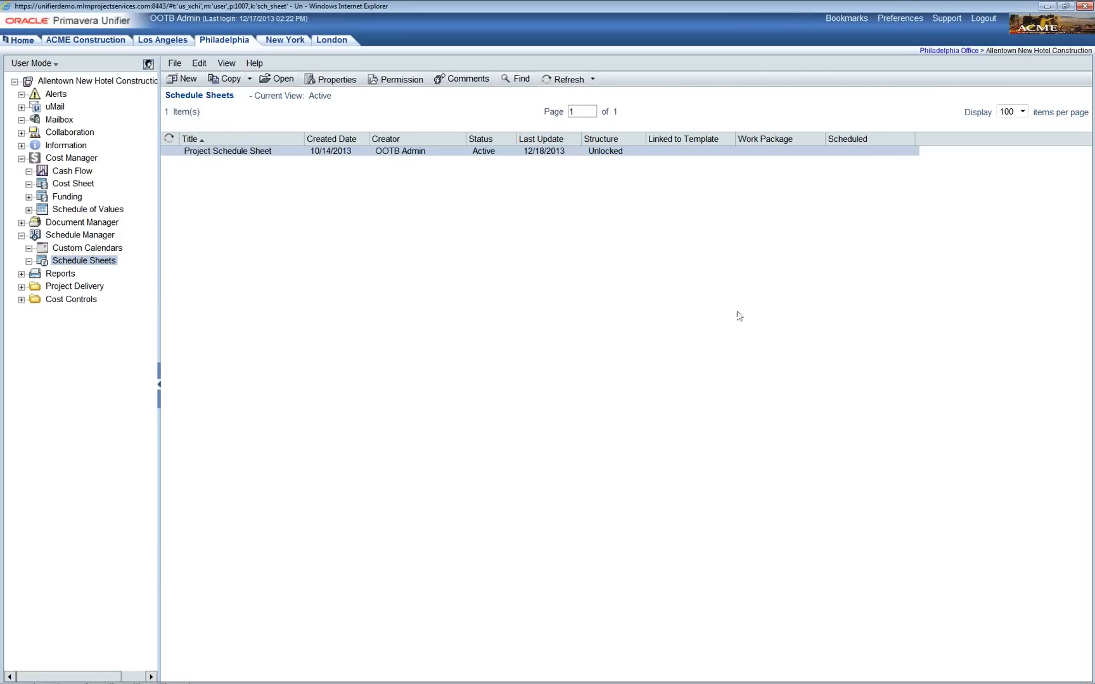
{"action": "left_click", "coordinate": [72, 184]}
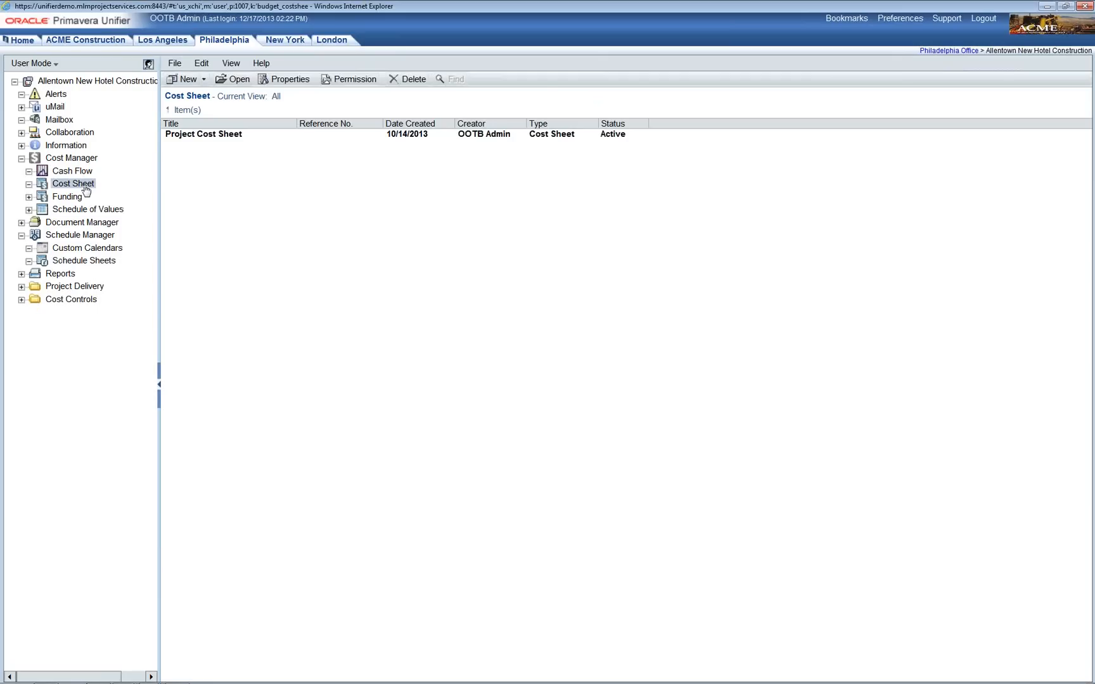
{"action": "double_click", "coordinate": [201, 135]}
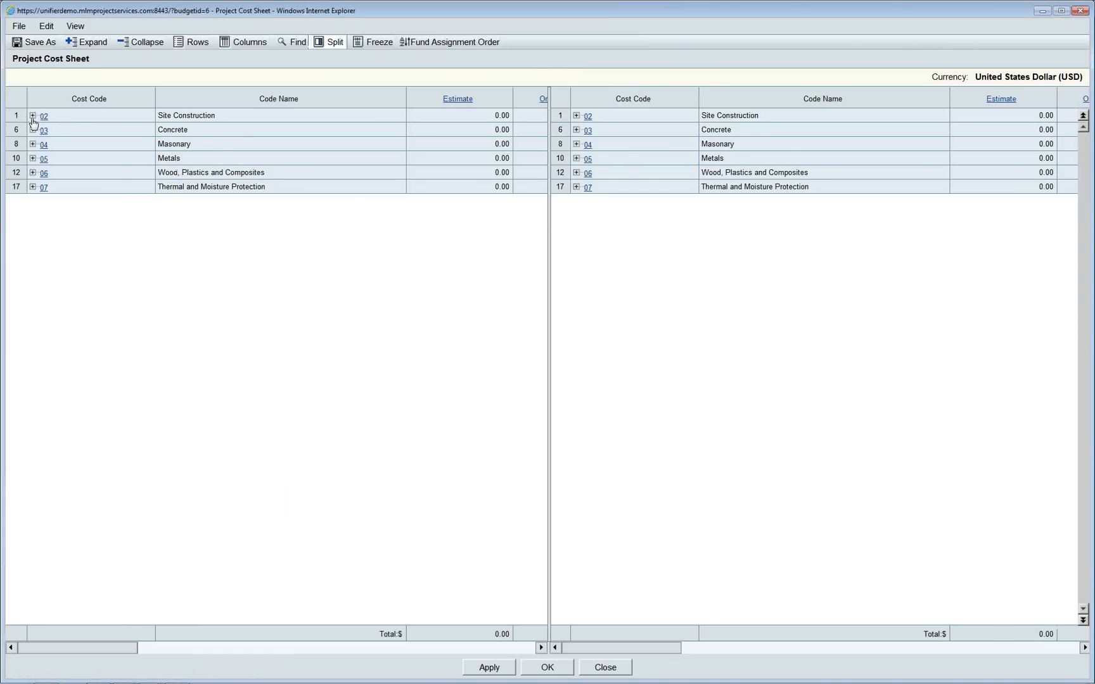
Step: Expand cost codes 02, 03 and 04, review their budget and commitment columns, then close
{"action": "left_click", "coordinate": [32, 116]}
{"action": "left_click", "coordinate": [32, 187]}
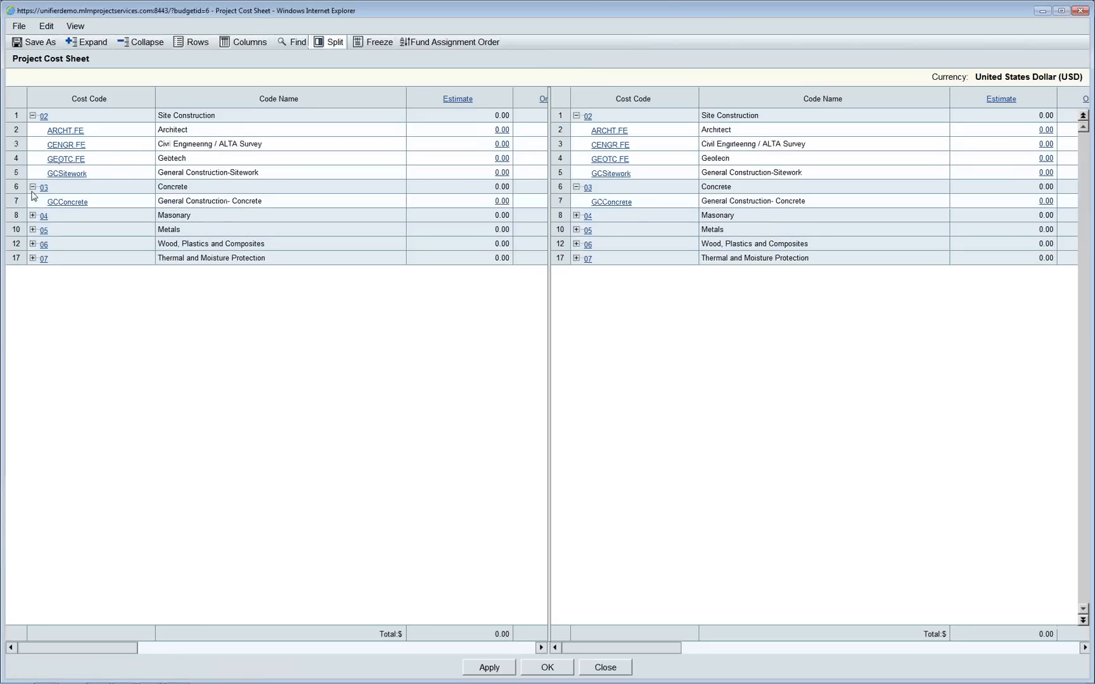
{"action": "left_click", "coordinate": [32, 215]}
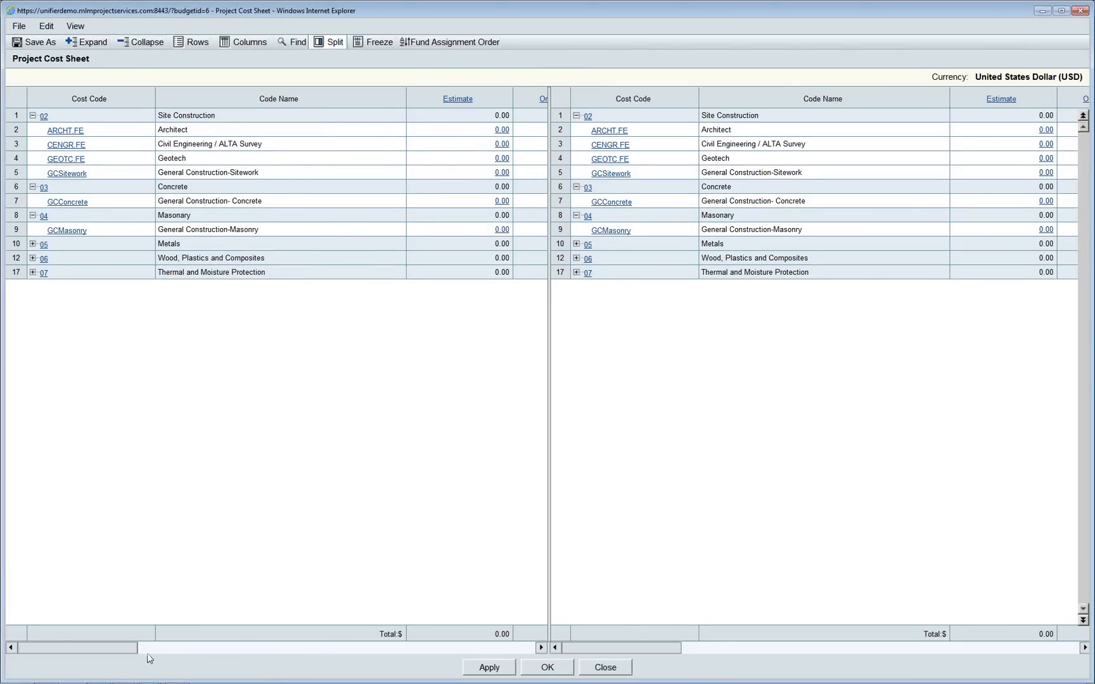
{"action": "left_click", "coordinate": [262, 648]}
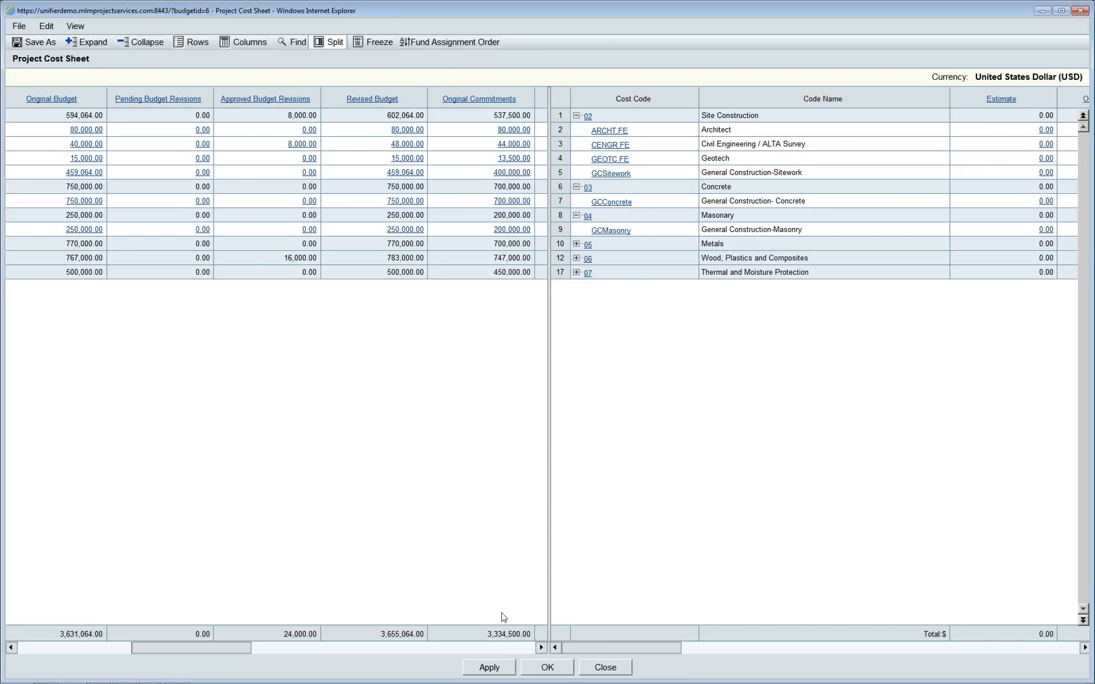
{"action": "left_click", "coordinate": [541, 648]}
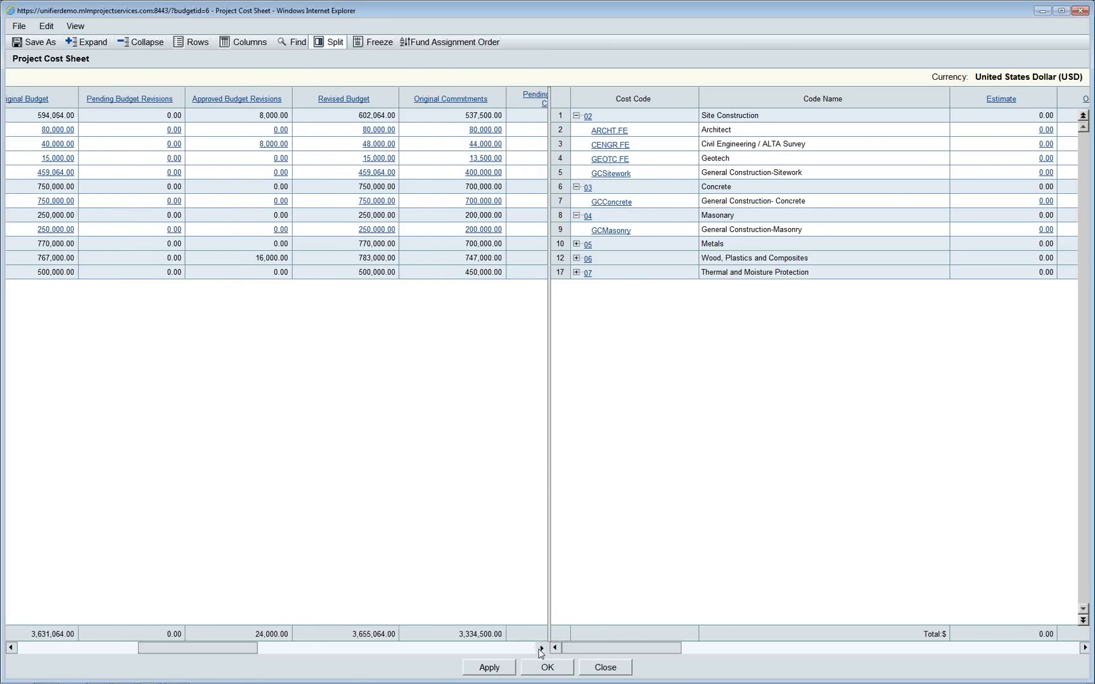
{"action": "left_click", "coordinate": [541, 647]}
{"action": "left_click", "coordinate": [541, 648]}
{"action": "left_click", "coordinate": [541, 648]}
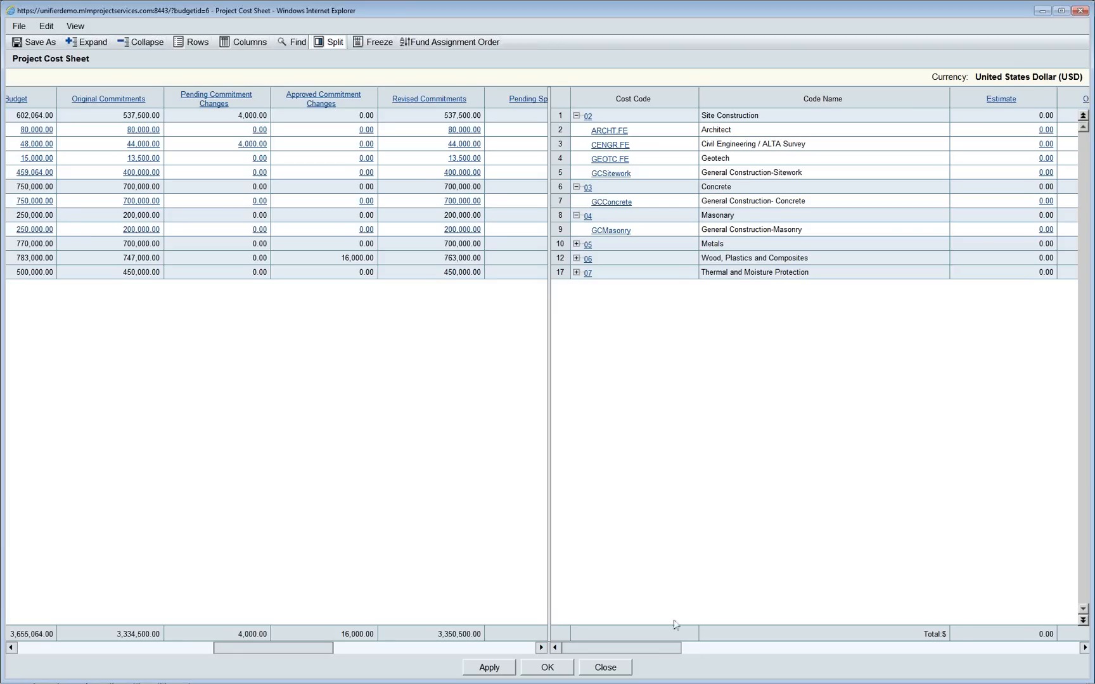
{"action": "left_click", "coordinate": [627, 665]}
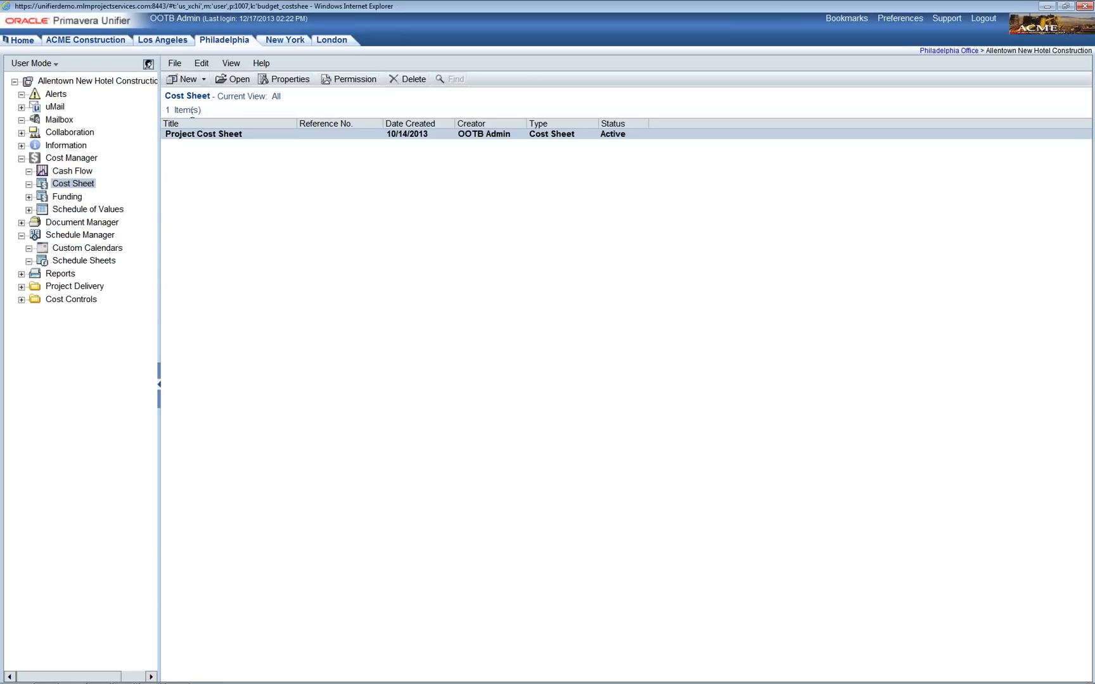
Step: Switch to the ACME Construction company and change User Mode to Administration Mode
{"action": "left_click", "coordinate": [95, 42]}
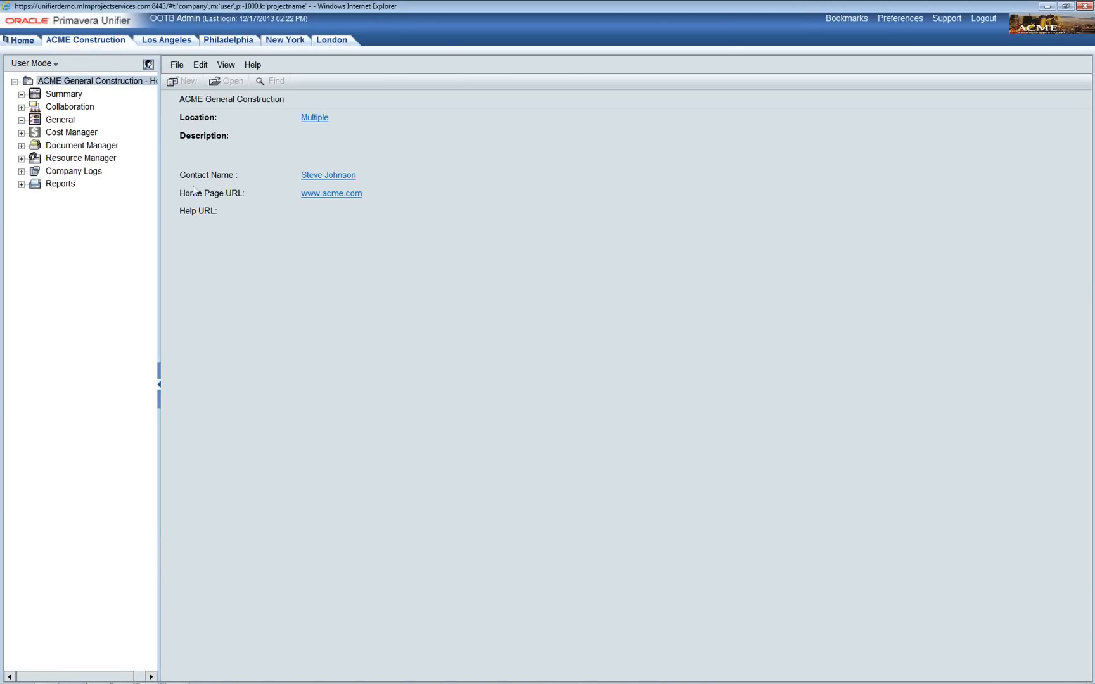
{"action": "left_click", "coordinate": [52, 64]}
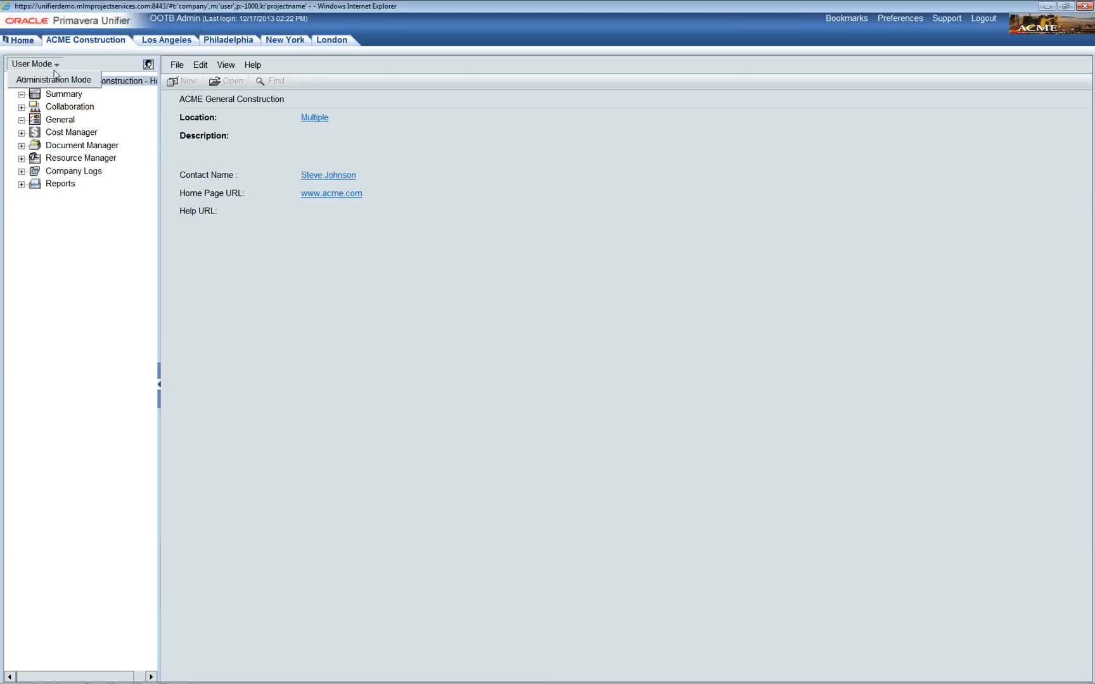
{"action": "left_click", "coordinate": [57, 79]}
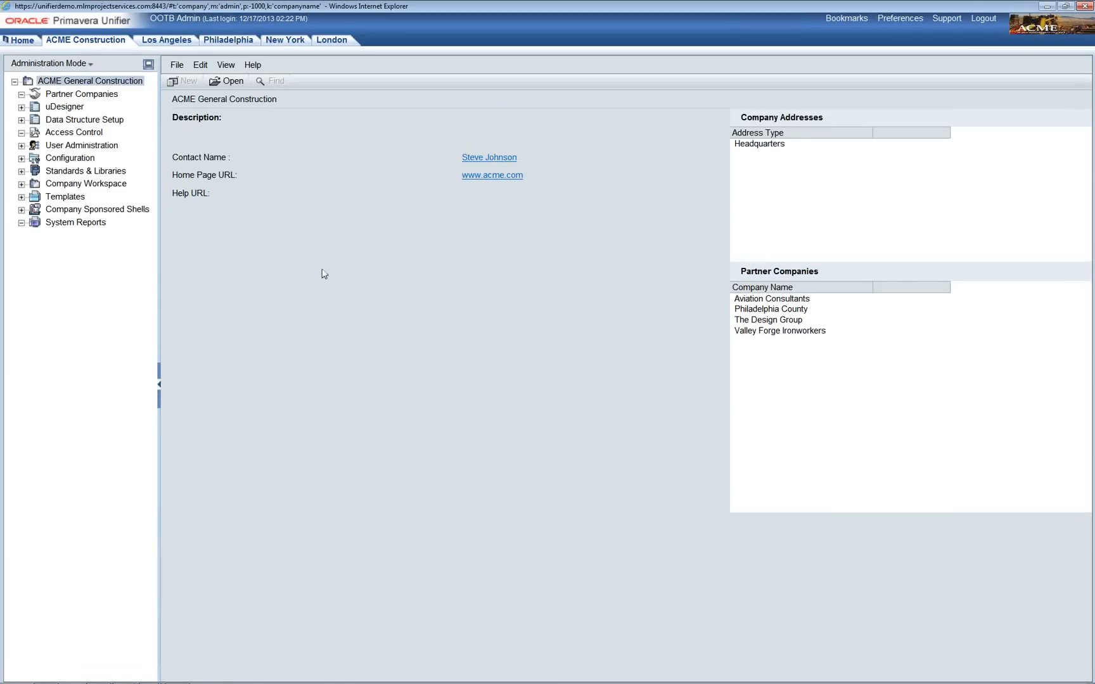
{"action": "left_click", "coordinate": [235, 86]}
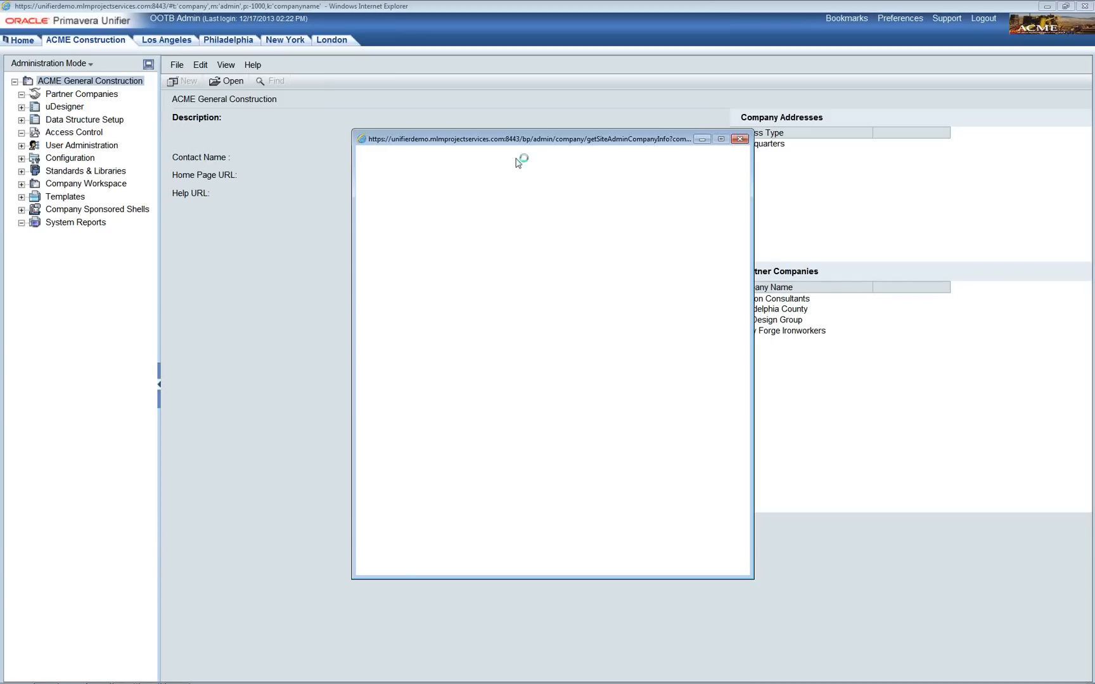
{"action": "left_click_drag", "start_coordinate": [522, 139], "coordinate": [476, 100]}
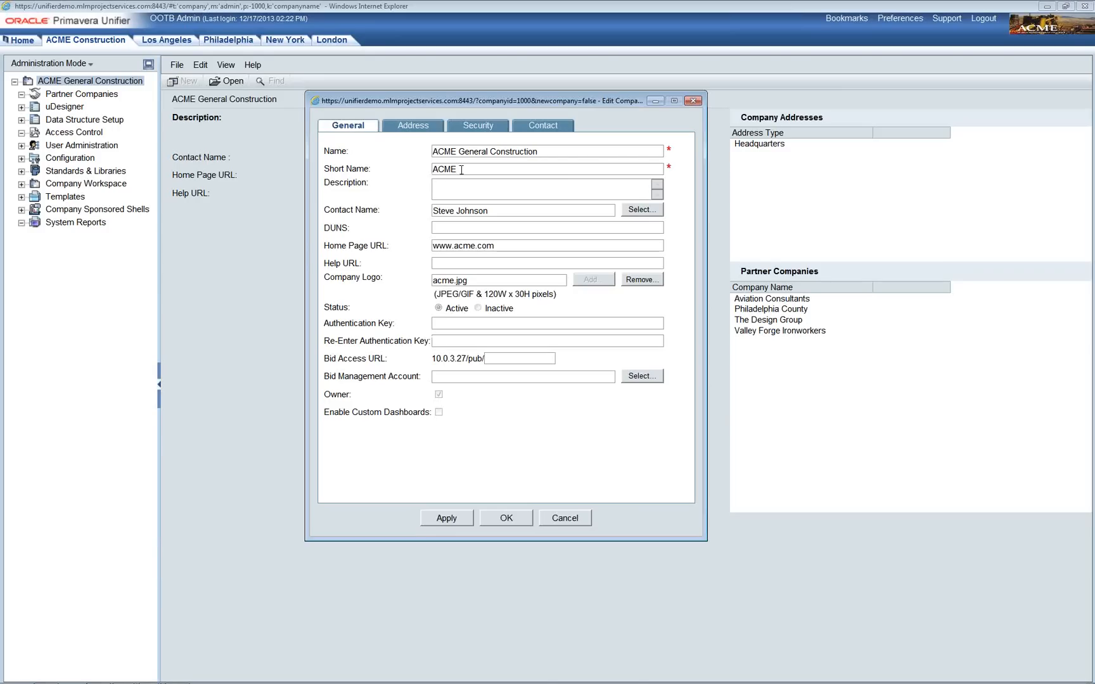
{"action": "left_click_drag", "start_coordinate": [461, 170], "coordinate": [433, 169]}
{"action": "left_click", "coordinate": [458, 324]}
{"action": "left_click", "coordinate": [583, 522]}
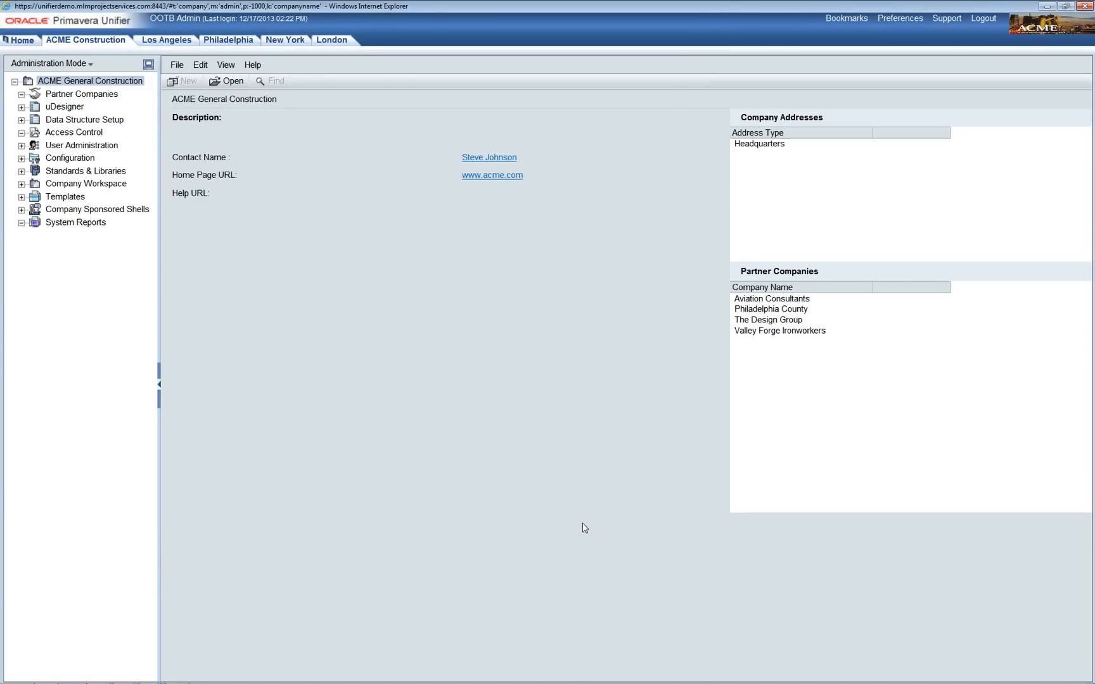
Step: Bring up the Primavera P6 login page, keep database DEMO, and log in with the user's credentials
{"action": "mouse_move", "coordinate": [519, 662]}
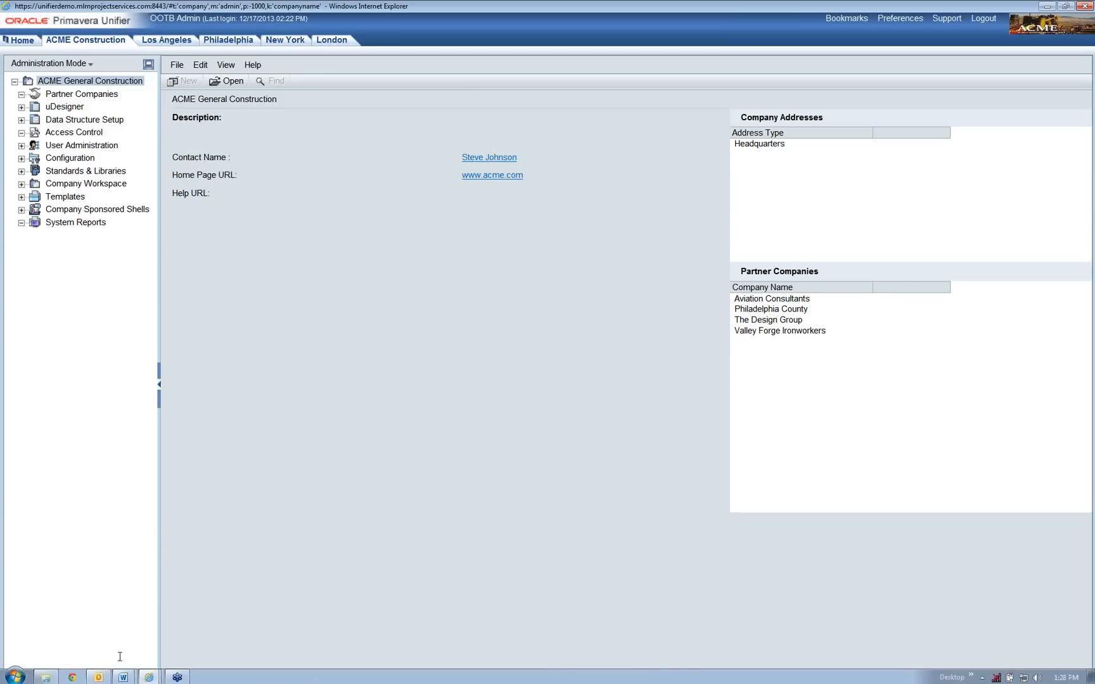
{"action": "left_click", "coordinate": [157, 677]}
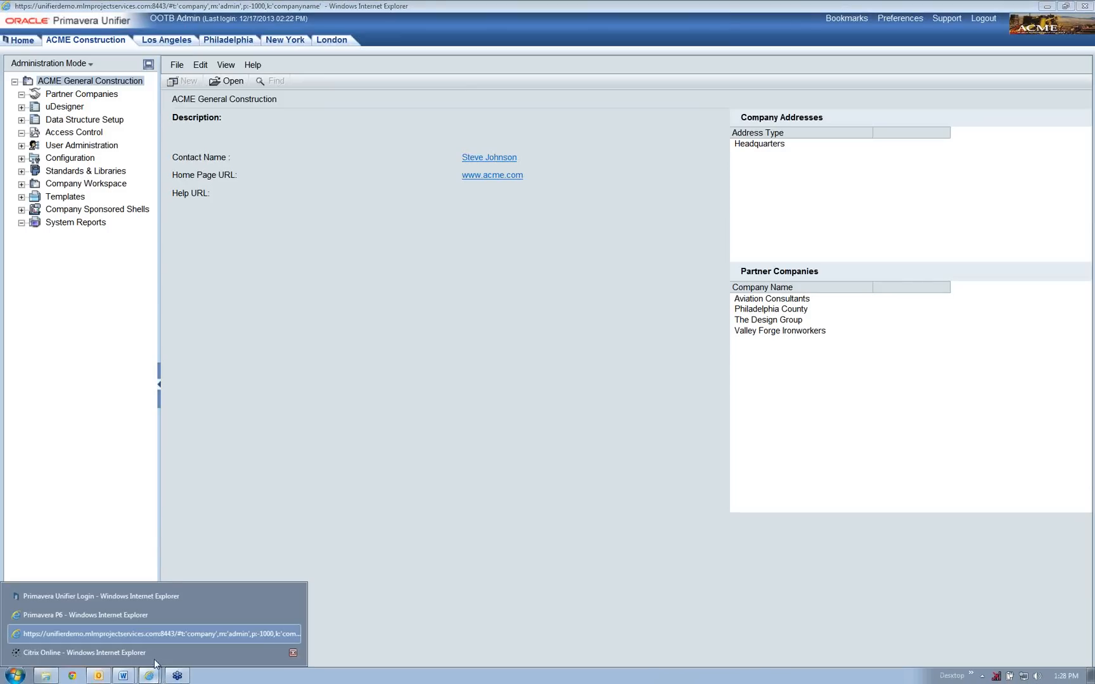
{"action": "left_click", "coordinate": [150, 619]}
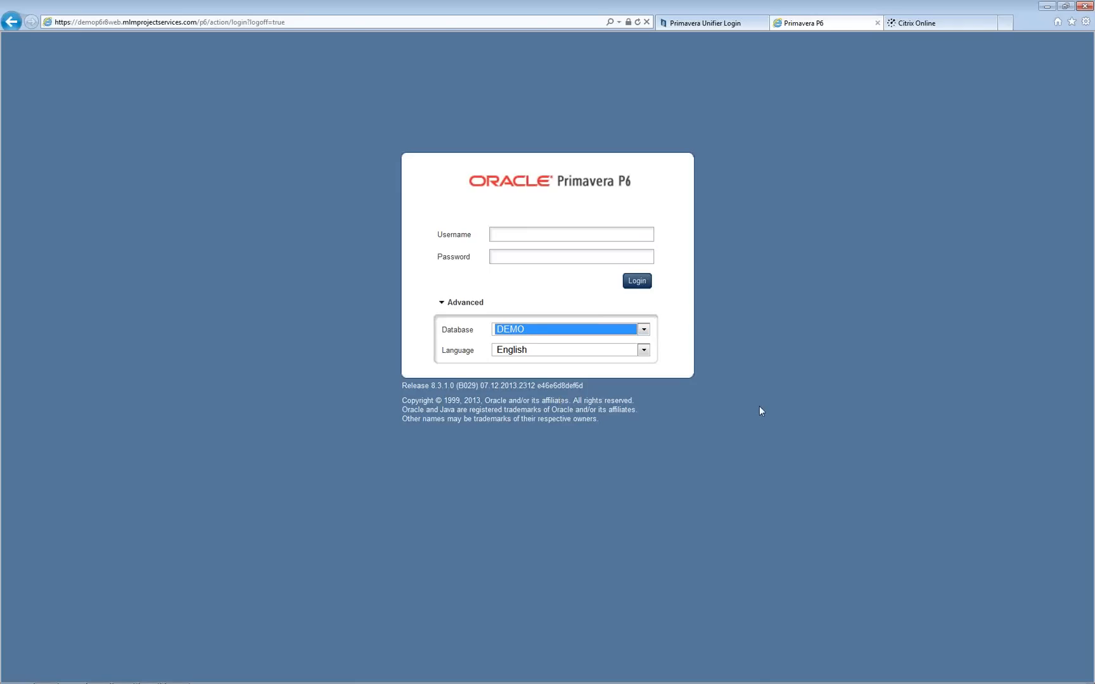
{"action": "left_click", "coordinate": [650, 336]}
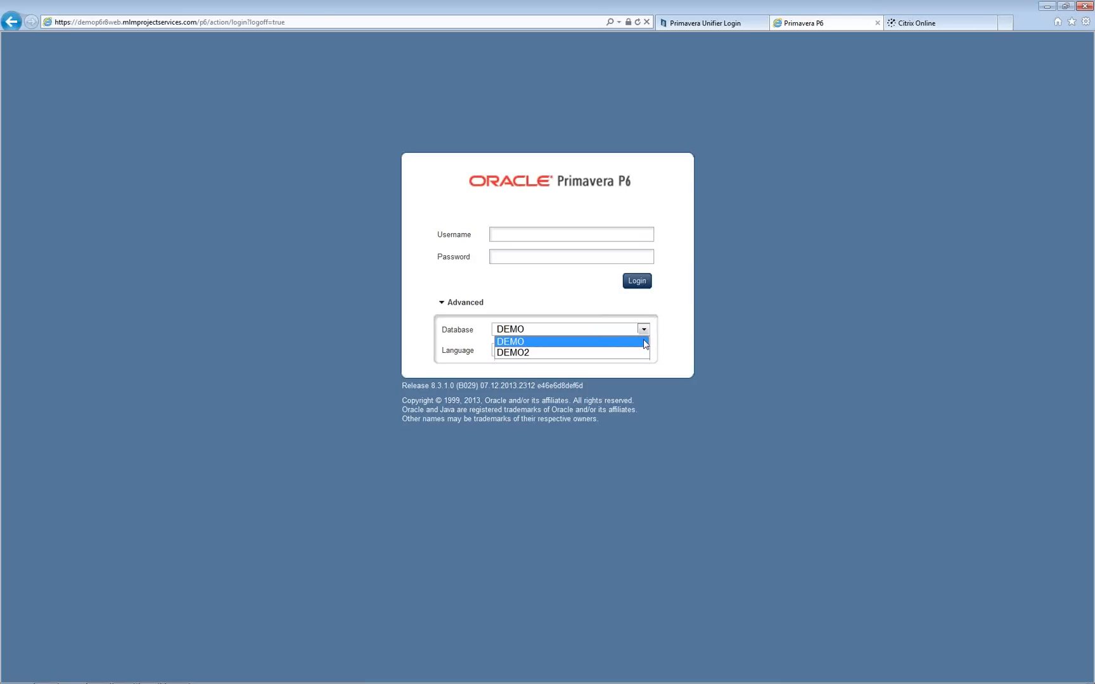
{"action": "left_click", "coordinate": [668, 338]}
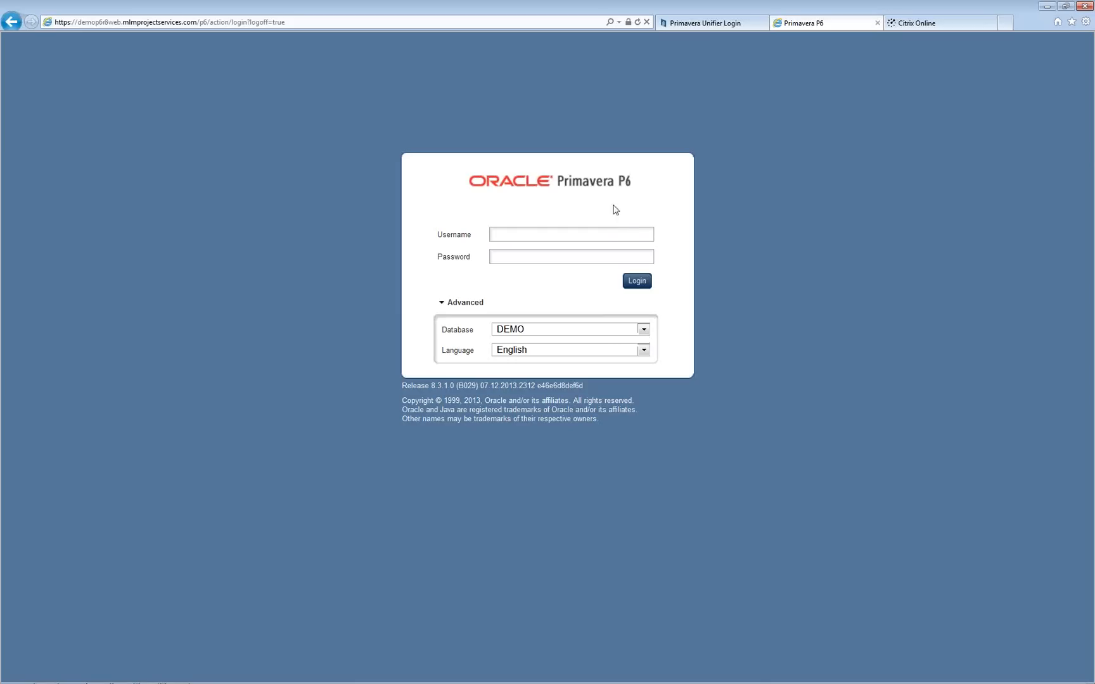
{"action": "left_click", "coordinate": [624, 239]}
{"action": "type", "text": "Itan••••••••••"}
{"action": "left_click", "coordinate": [642, 284]}
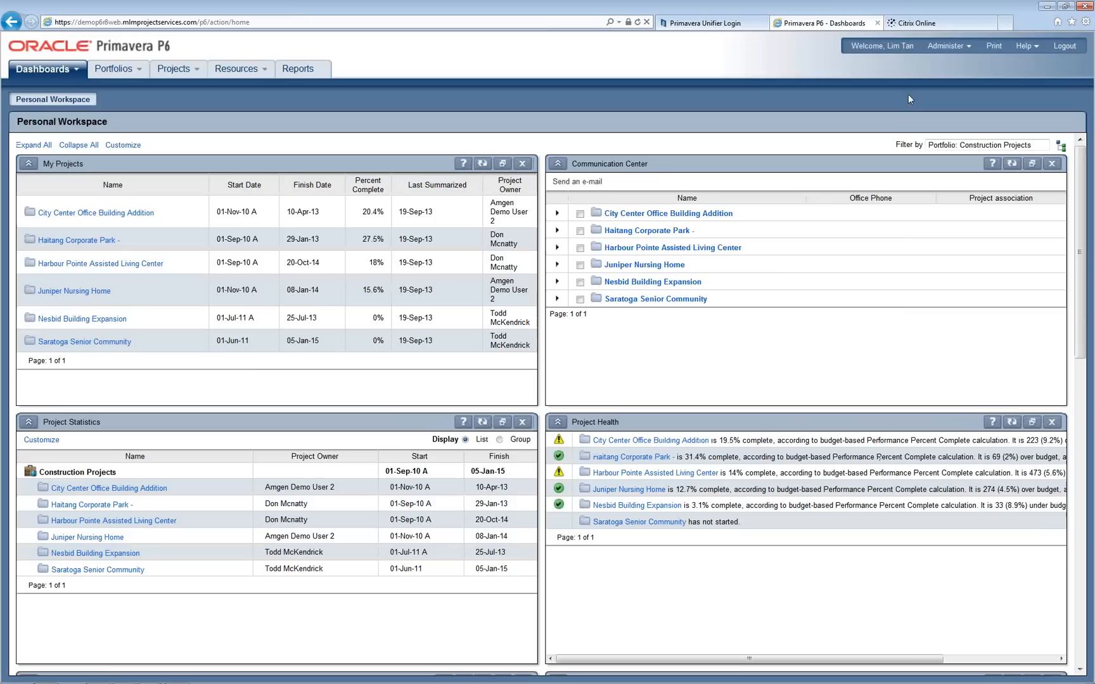
Step: Open Administer > Application Settings, landing on the Data Limits page
{"action": "left_click", "coordinate": [940, 51]}
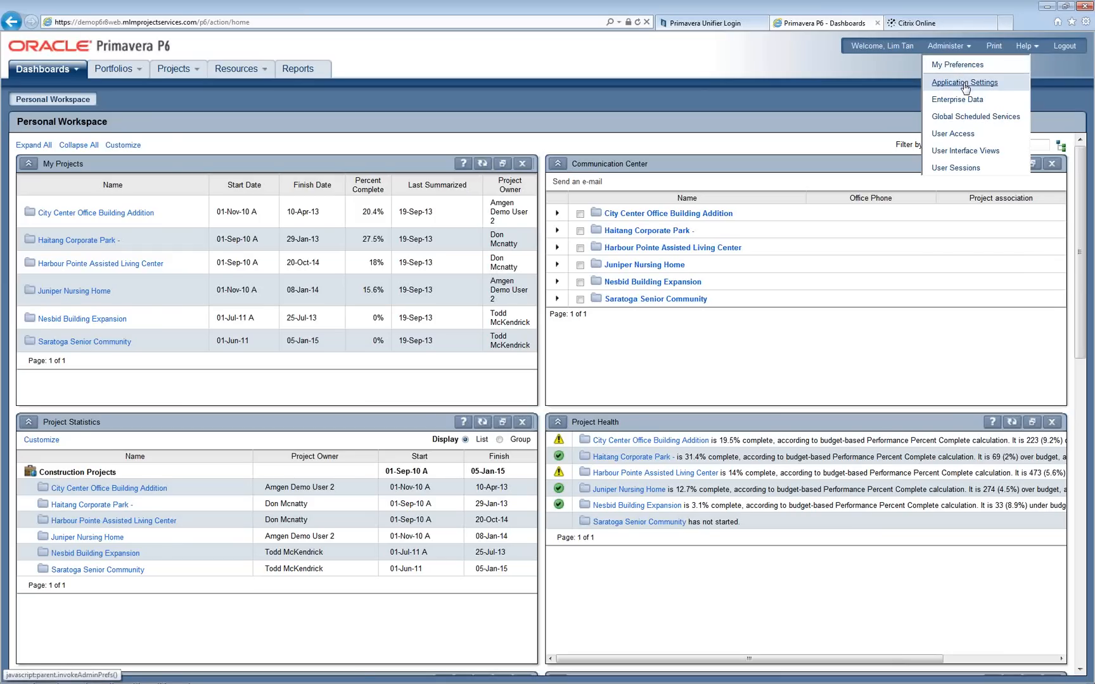
{"action": "left_click", "coordinate": [964, 84]}
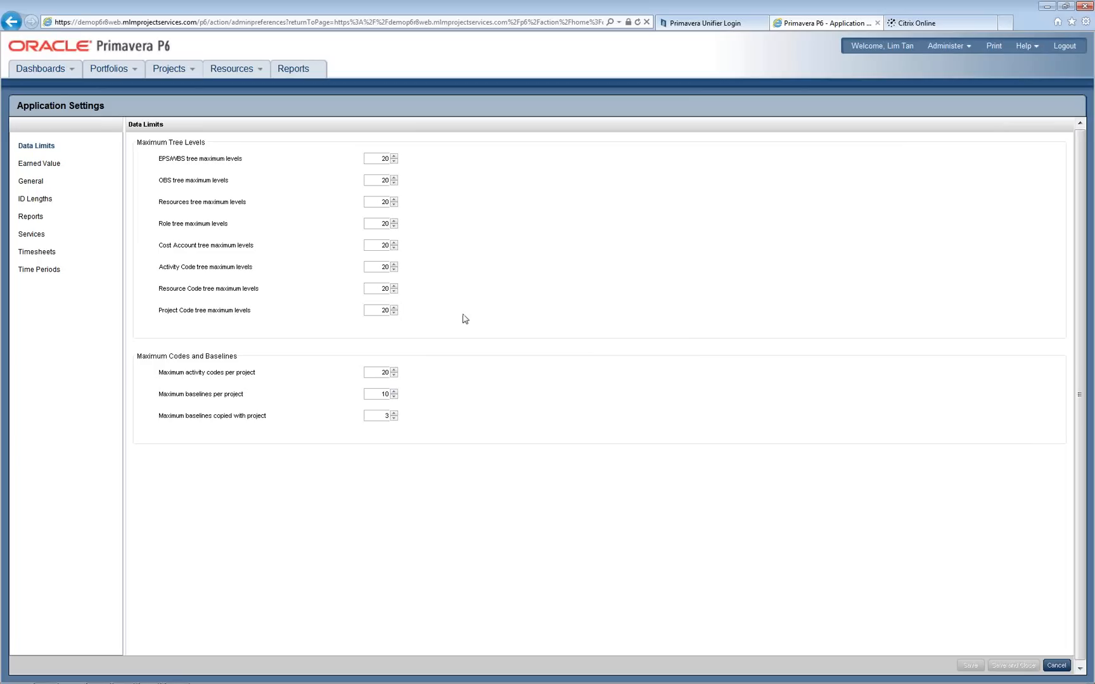
Step: Show General settings and inspect the Unifier URL, Company Short Name ACME and Authentication Code
{"action": "left_click", "coordinate": [39, 186]}
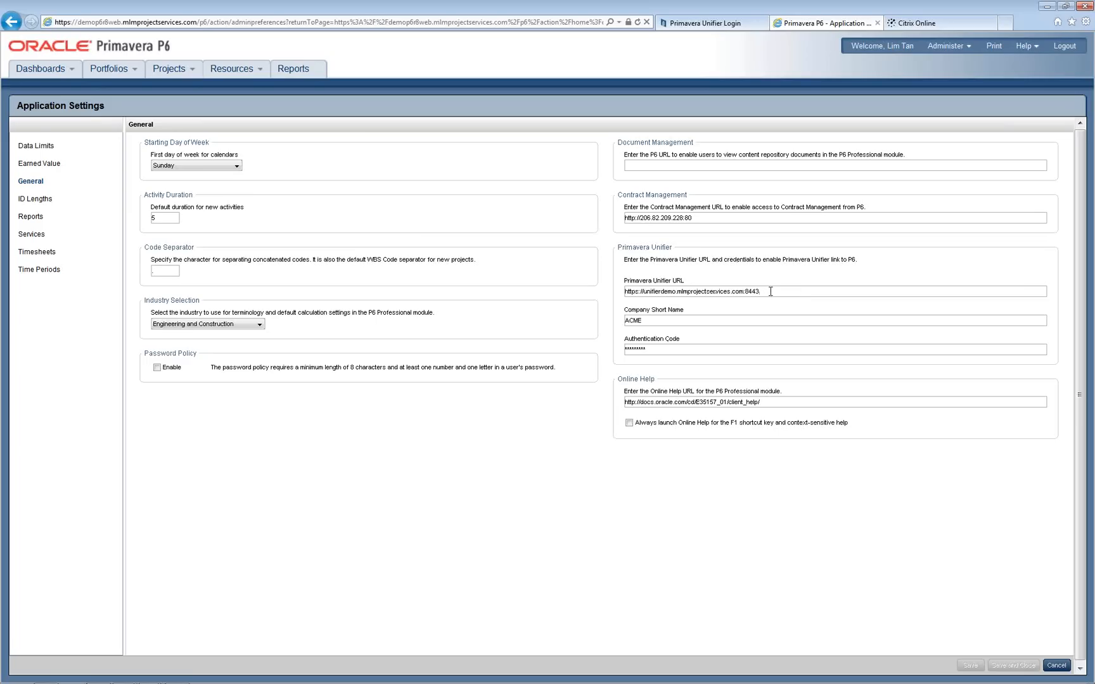
{"action": "mouse_move", "coordinate": [771, 291]}
{"action": "left_mouse_down"}
{"action": "mouse_move", "coordinate": [650, 292]}
{"action": "mouse_move", "coordinate": [760, 291]}
{"action": "left_mouse_up"}
{"action": "left_click", "coordinate": [625, 292]}
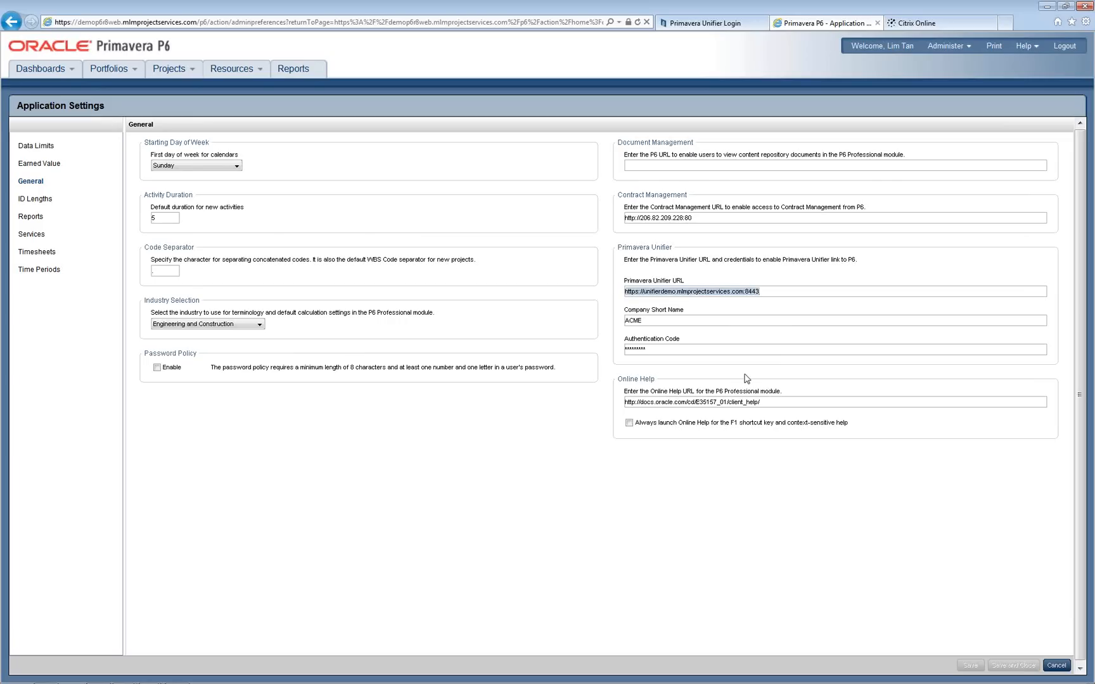
{"action": "left_click", "coordinate": [667, 321]}
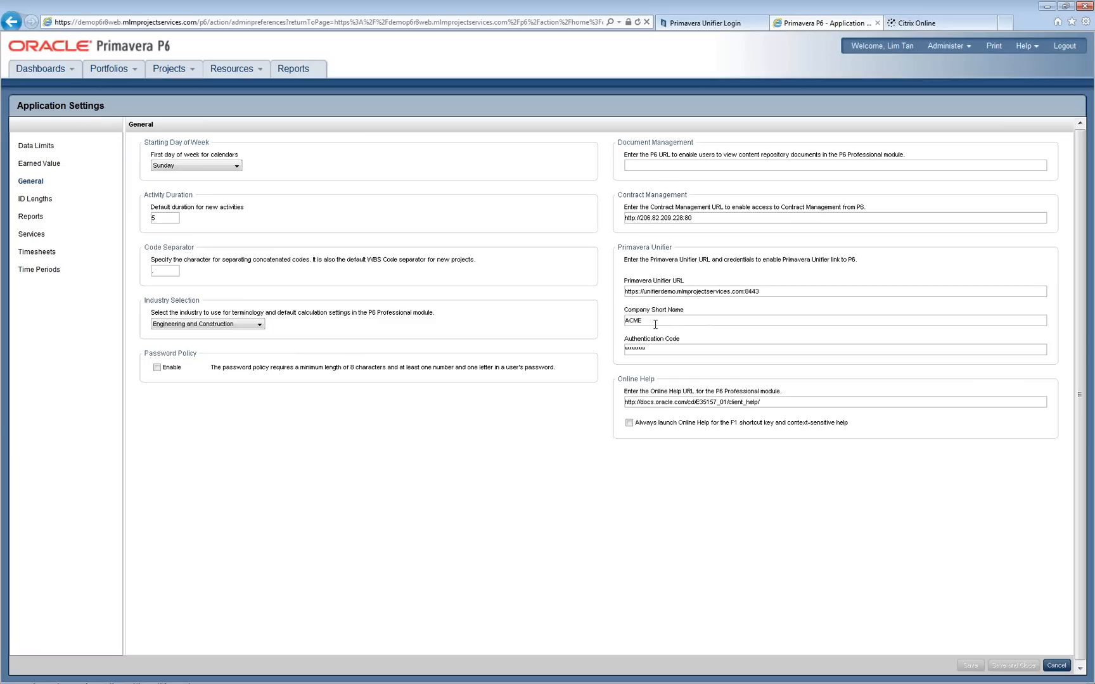
{"action": "left_click_drag", "start_coordinate": [655, 324], "coordinate": [624, 323]}
{"action": "left_click", "coordinate": [717, 350]}
Step: In Projects, collapse the Test 54, DRM Files, Project Templates and CM Test Import EPS branches
{"action": "left_click", "coordinate": [180, 75]}
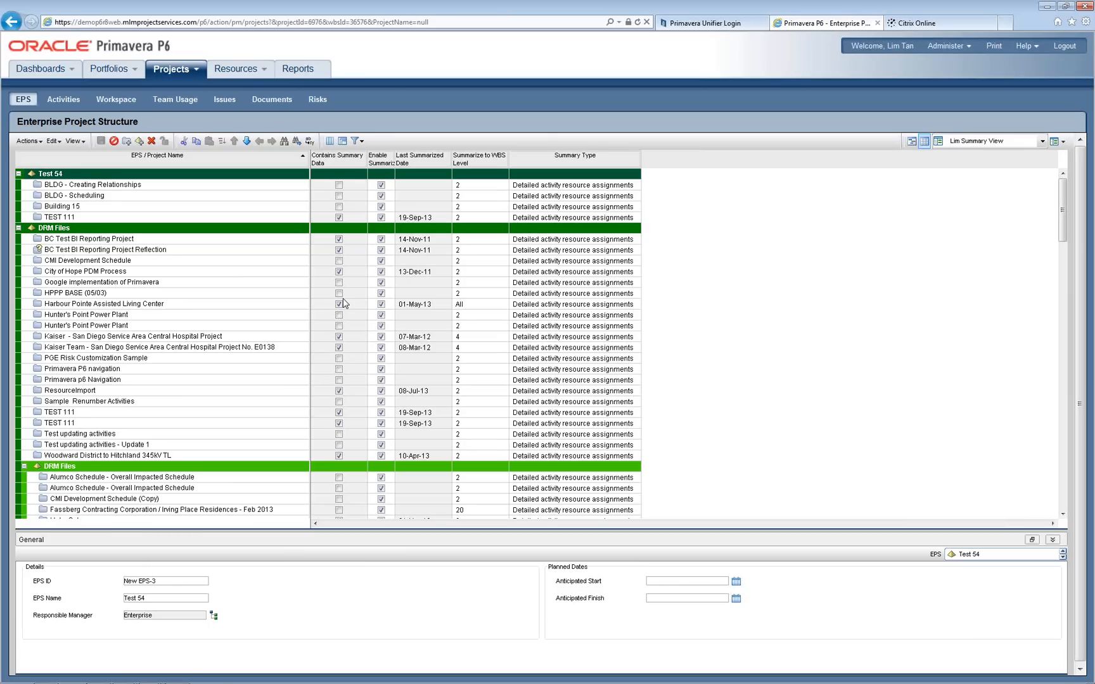
{"action": "left_click", "coordinate": [19, 174]}
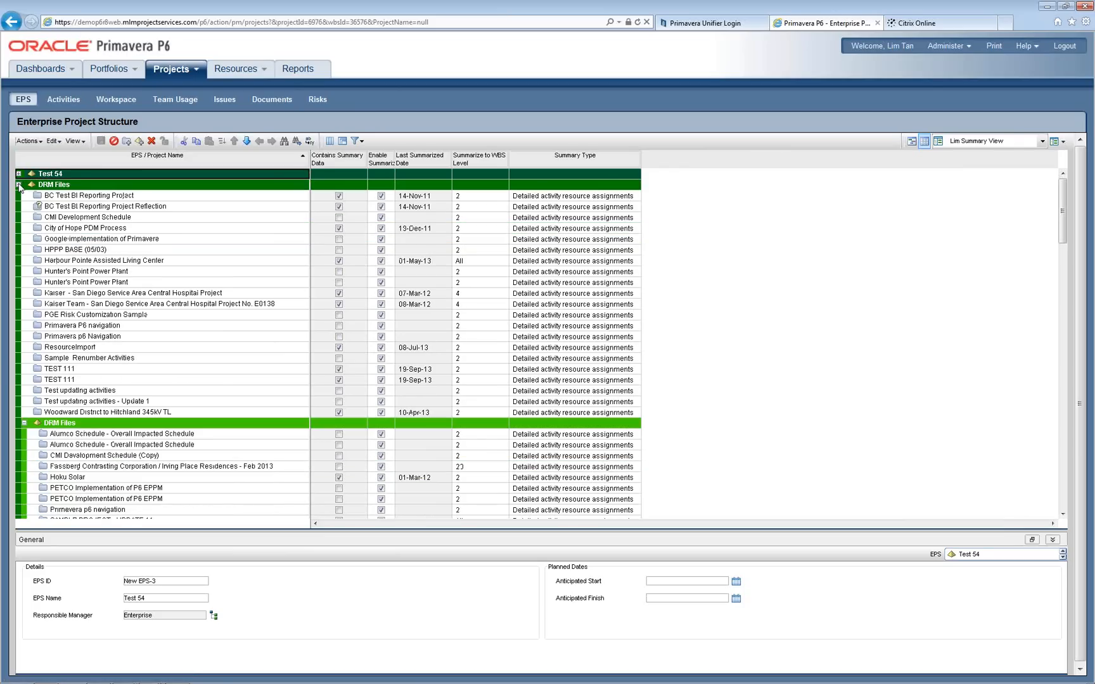
{"action": "left_click", "coordinate": [19, 185]}
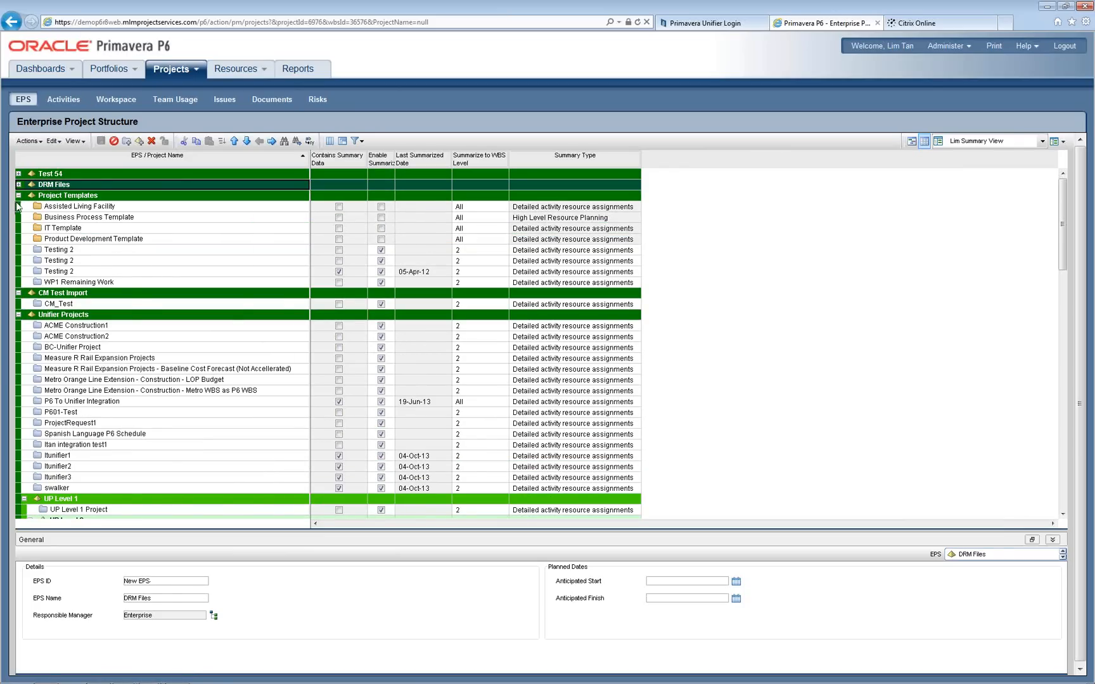
{"action": "left_click", "coordinate": [18, 196]}
{"action": "left_click", "coordinate": [19, 205]}
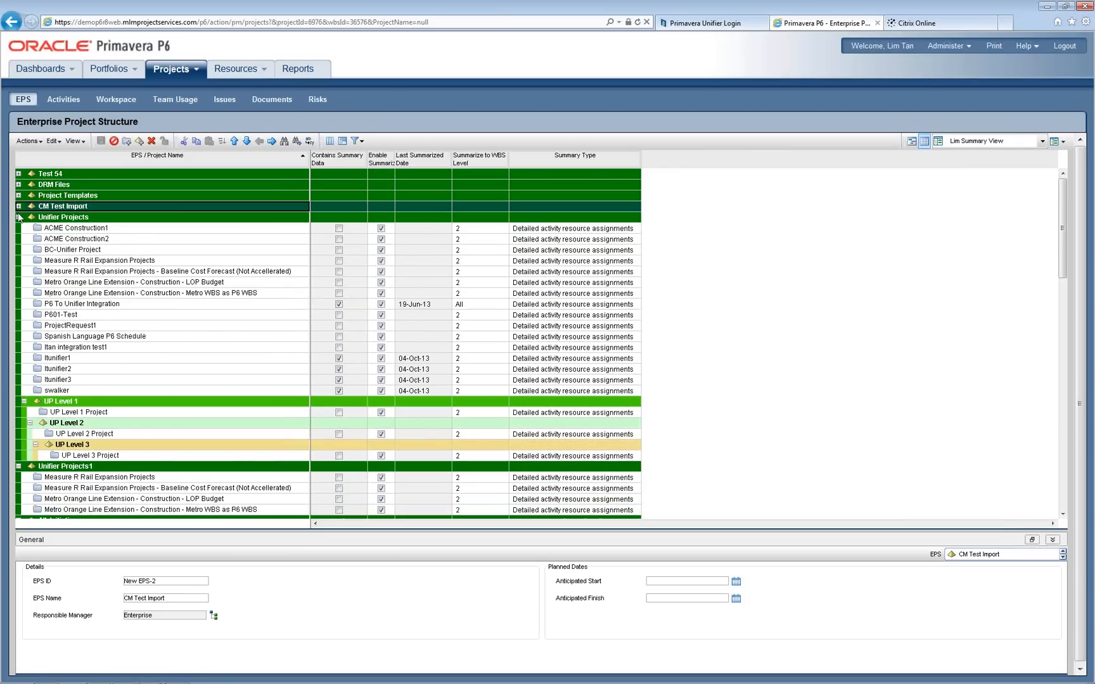
Step: Collapse Unifier Projects, Unifier Projects1, All Initiatives and Los Angeles, then select Allentown New Hotel Construction
{"action": "left_click", "coordinate": [18, 217]}
{"action": "left_click", "coordinate": [18, 227]}
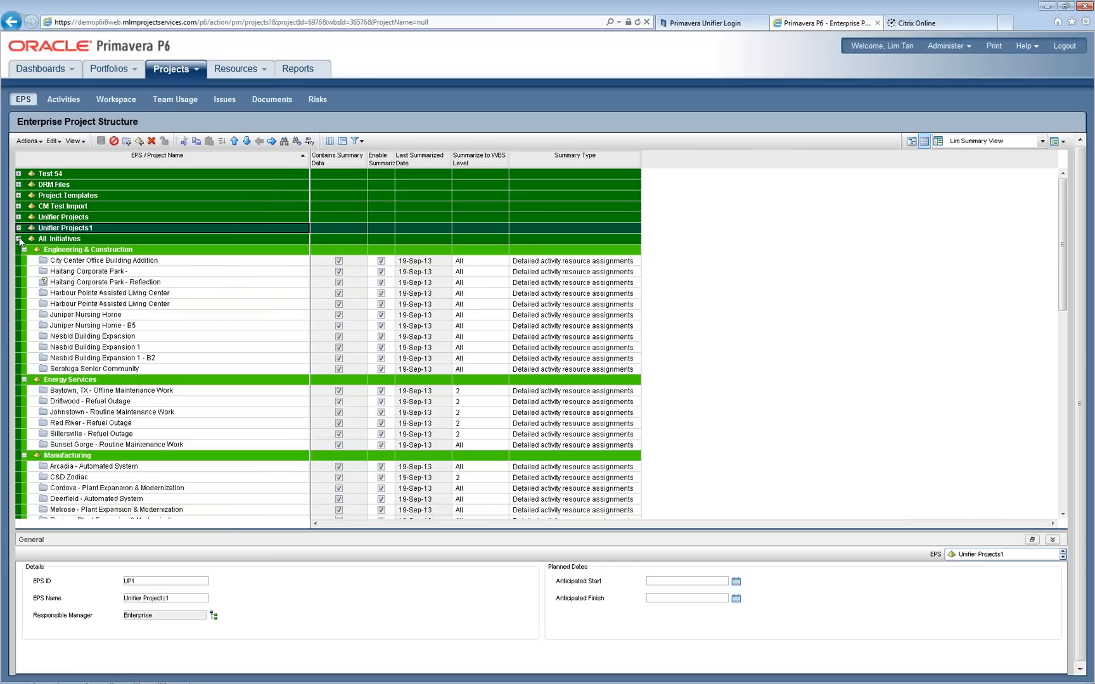
{"action": "left_click", "coordinate": [18, 238]}
{"action": "left_click", "coordinate": [18, 249]}
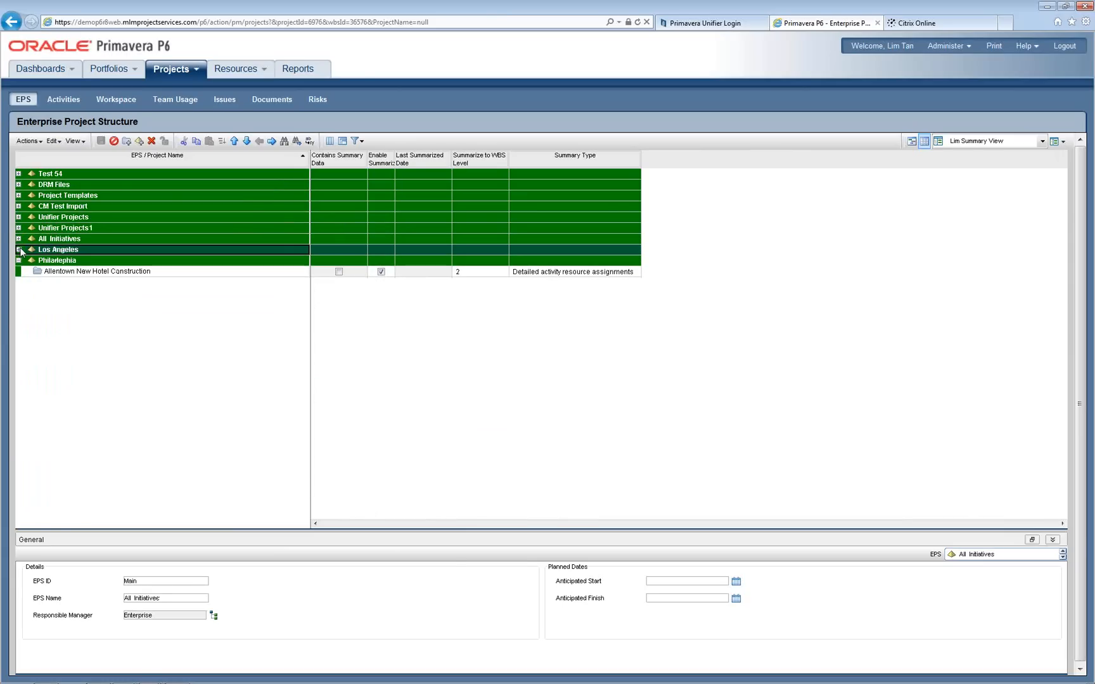
{"action": "left_click", "coordinate": [108, 272]}
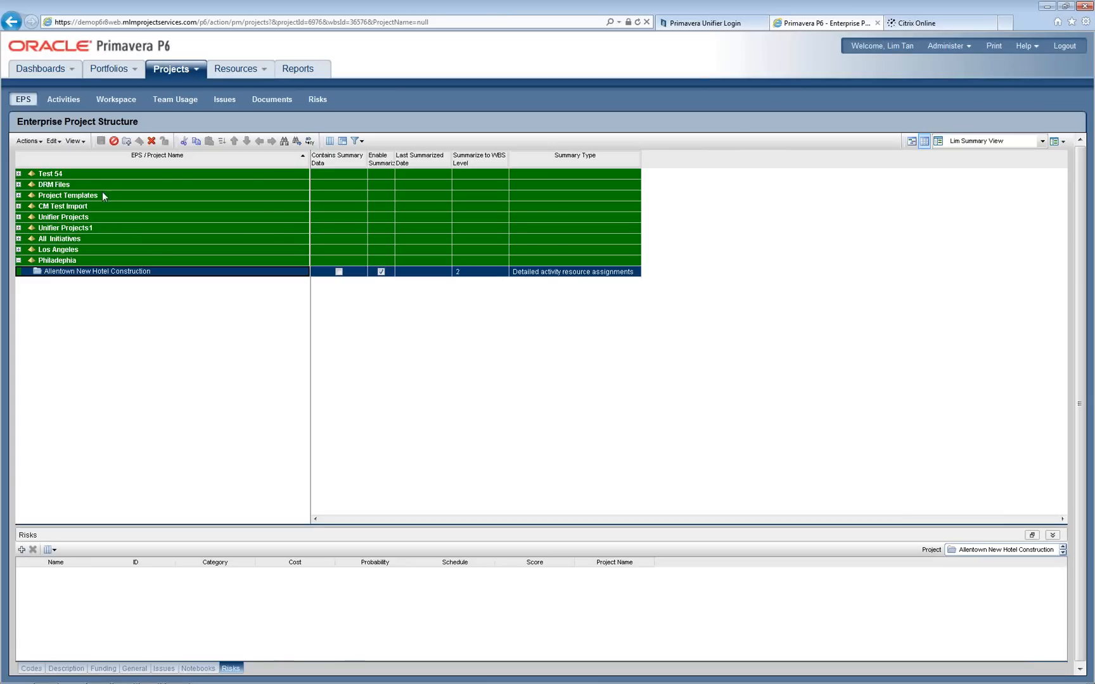
Step: Open Set Project Preferences for Allentown and show its Primavera Unifier link settings
{"action": "left_click", "coordinate": [28, 141]}
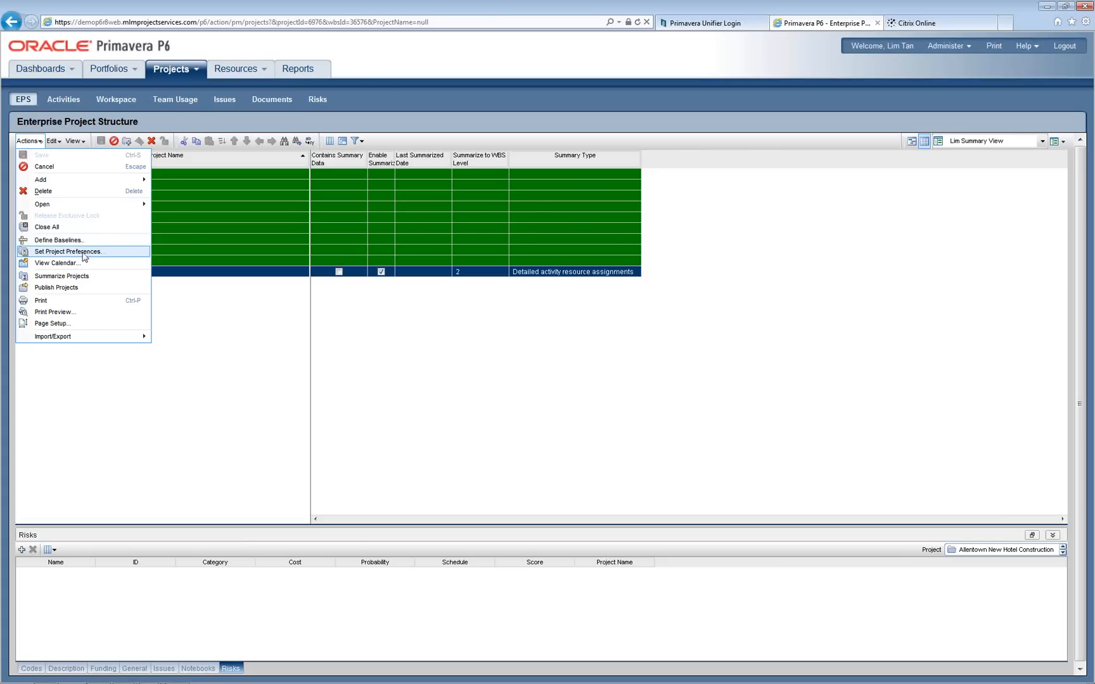
{"action": "left_click", "coordinate": [82, 252]}
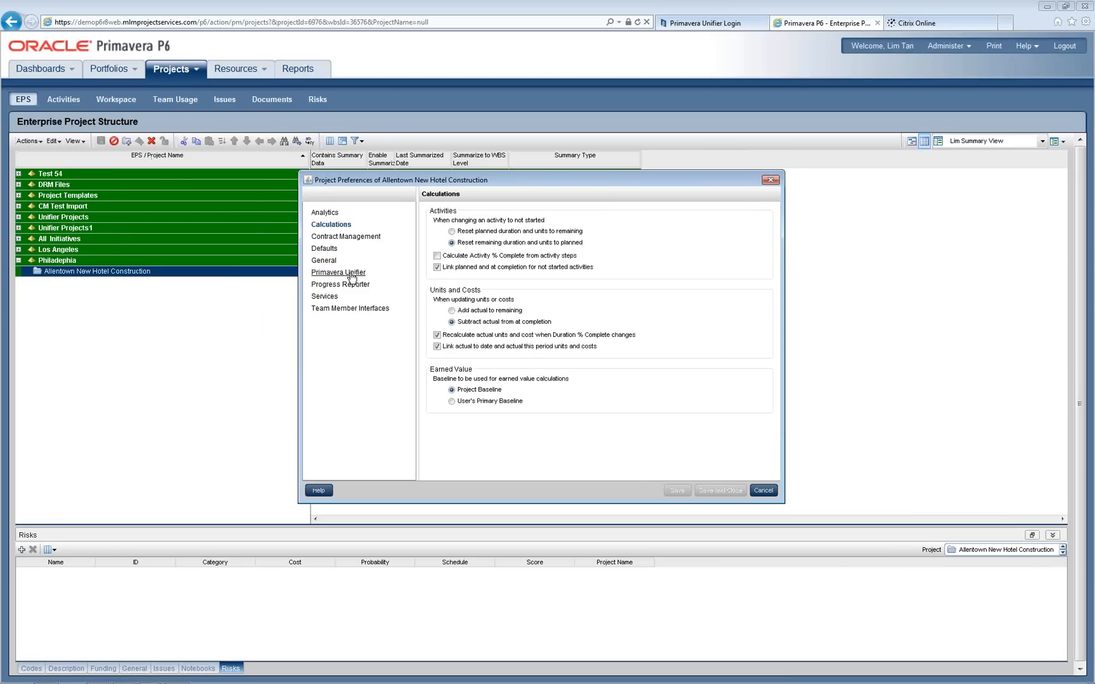
{"action": "left_click", "coordinate": [339, 273]}
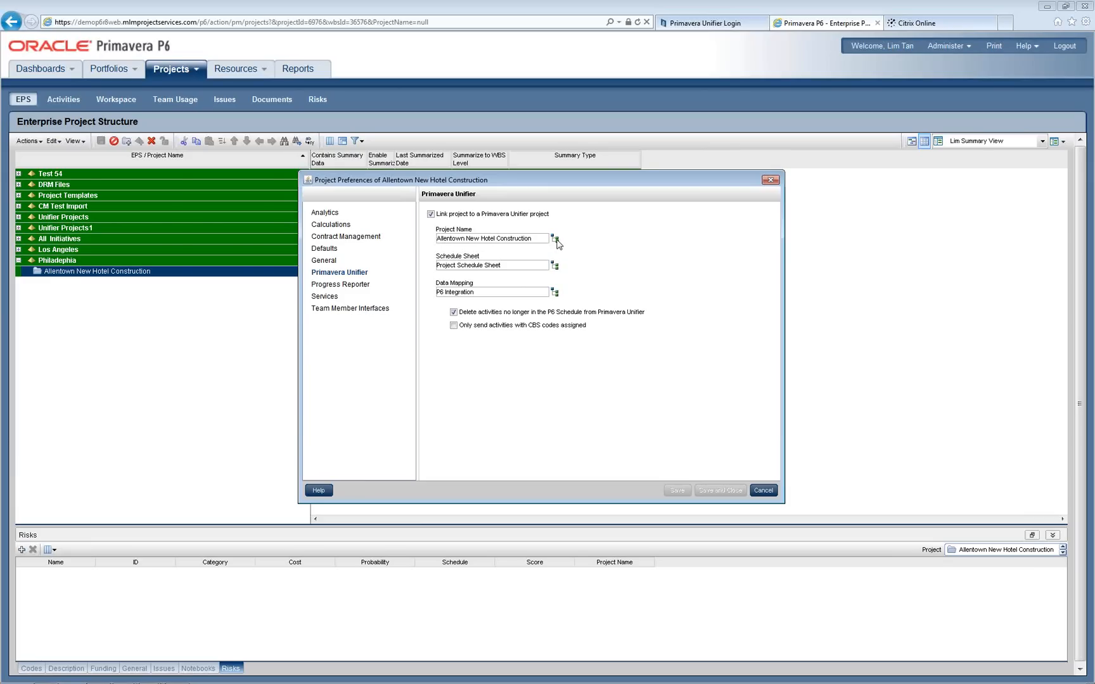
{"action": "left_click", "coordinate": [555, 239]}
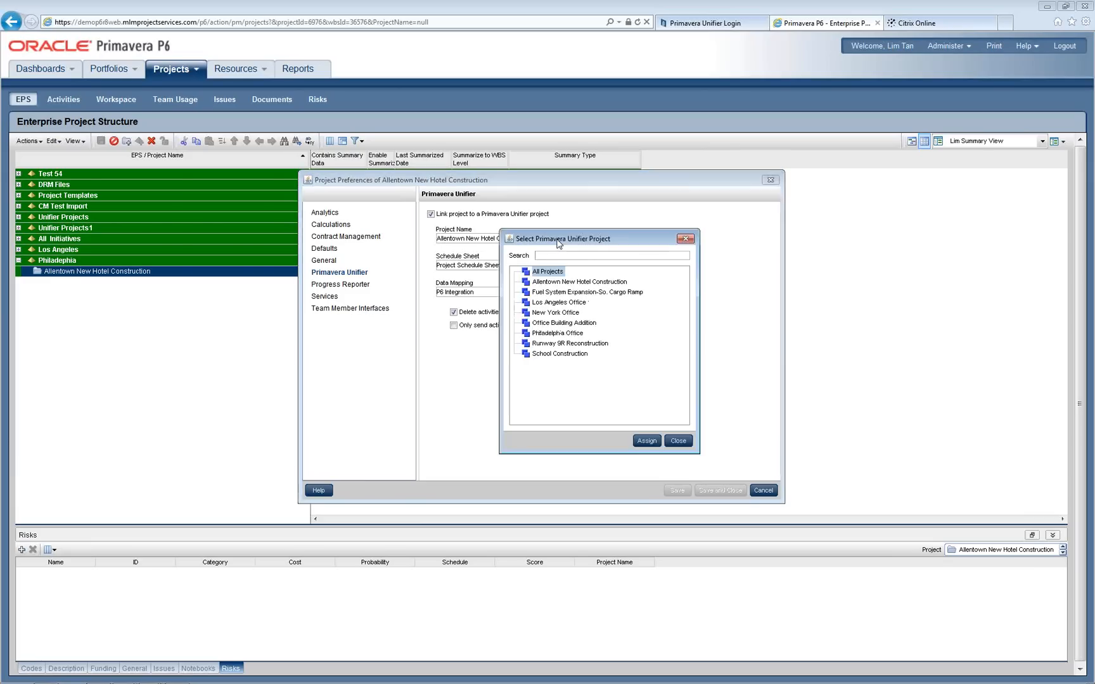
{"action": "left_click_drag", "start_coordinate": [560, 201], "coordinate": [638, 214]}
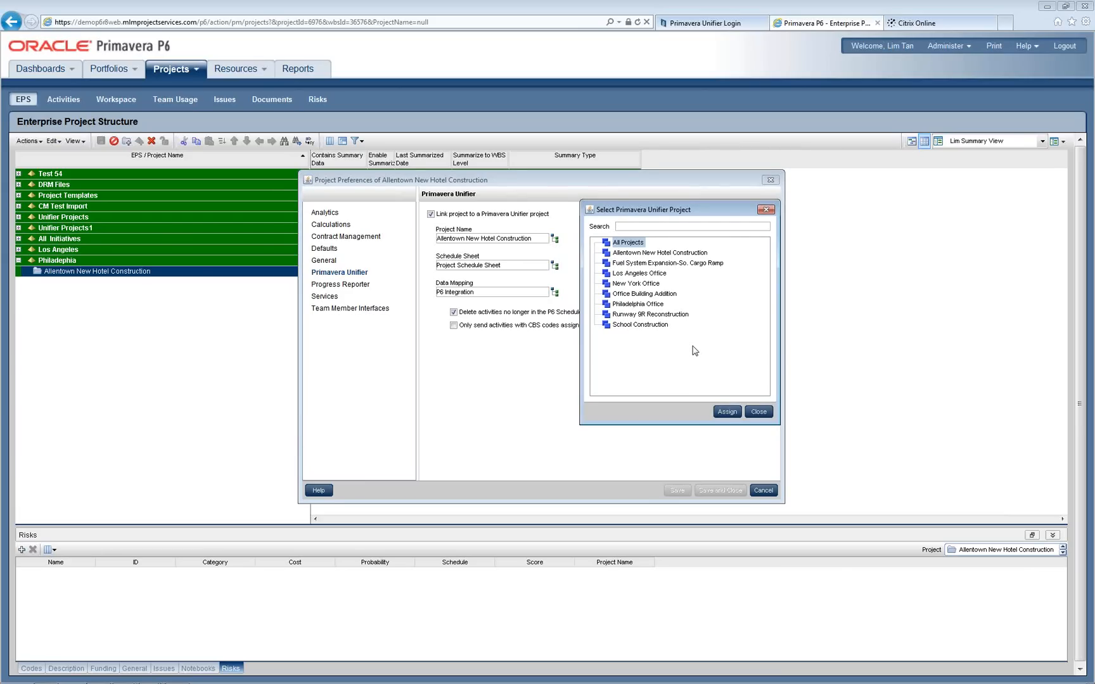
{"action": "left_click", "coordinate": [759, 413]}
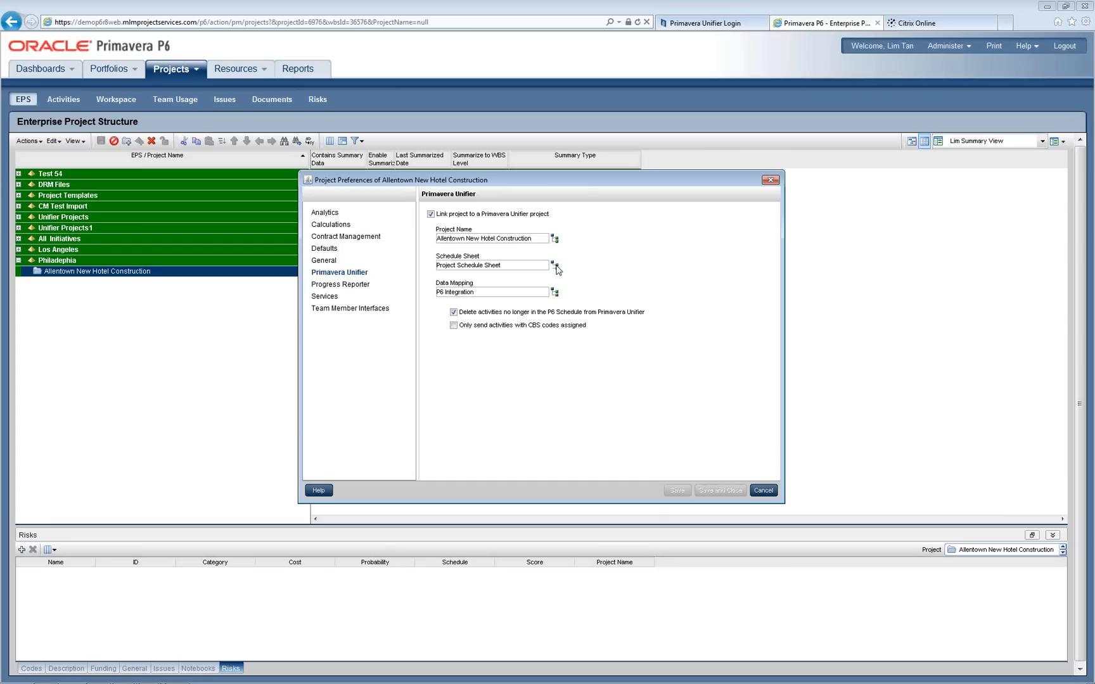
{"action": "left_click", "coordinate": [555, 266]}
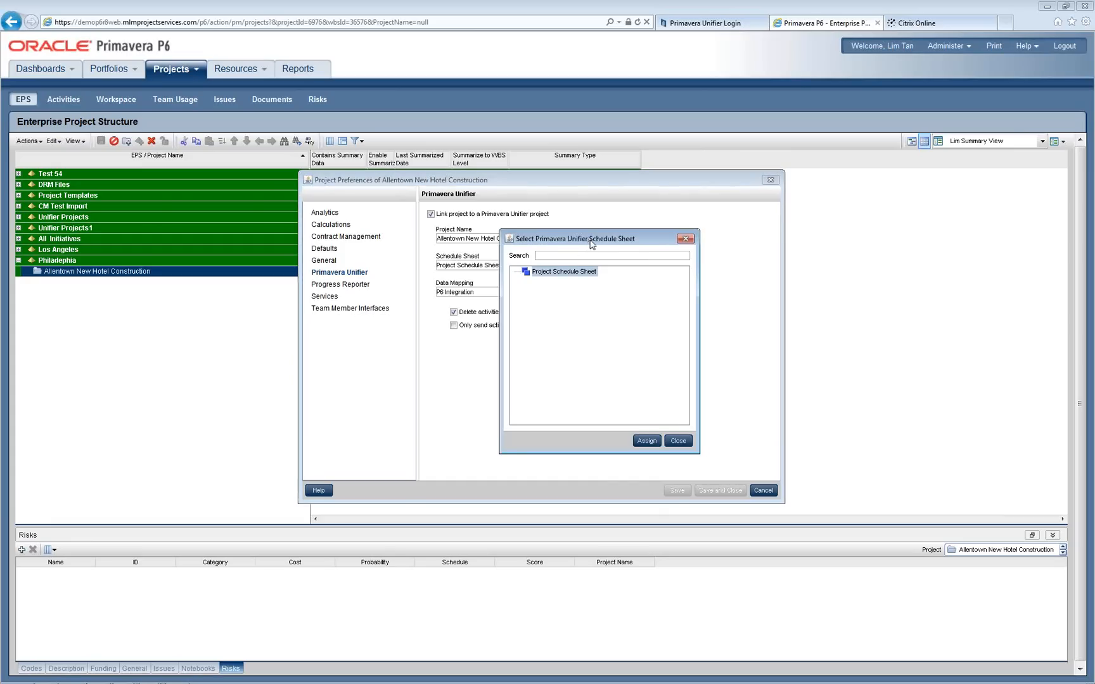
{"action": "left_click_drag", "start_coordinate": [589, 244], "coordinate": [656, 235]}
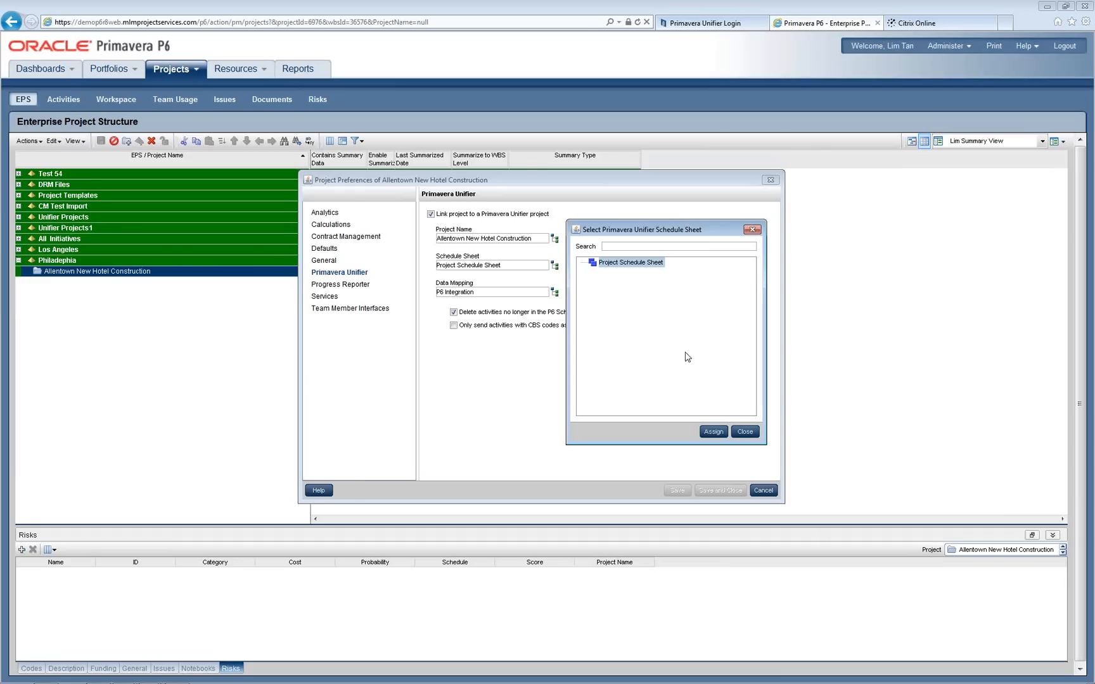
{"action": "left_click", "coordinate": [745, 432]}
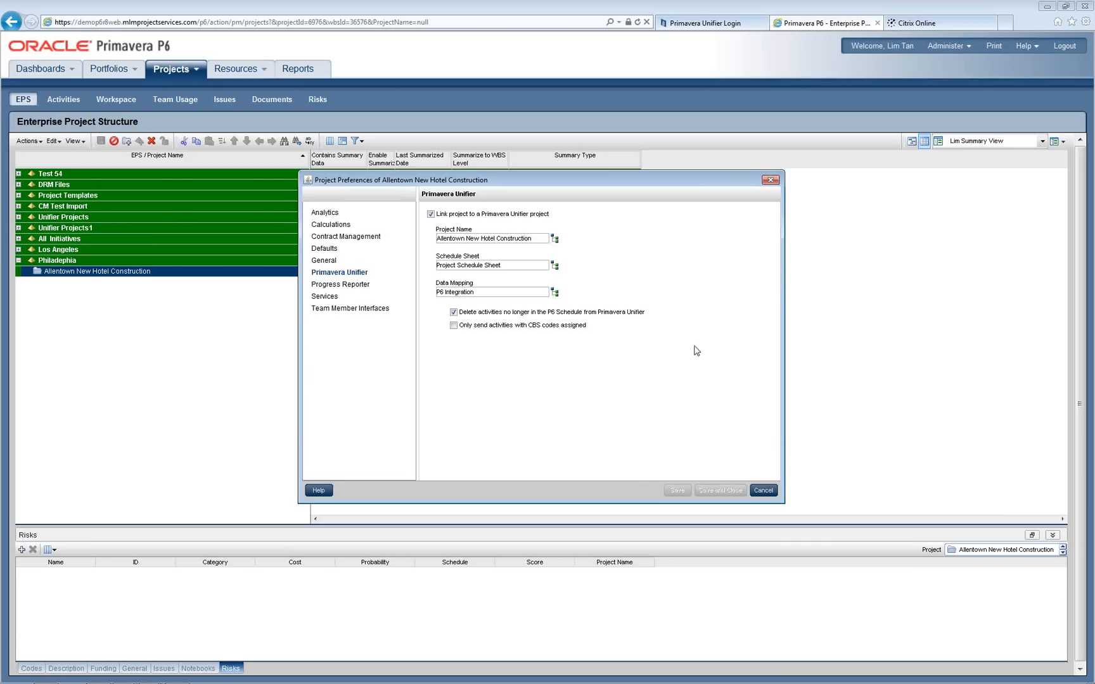
{"action": "left_click", "coordinate": [554, 292]}
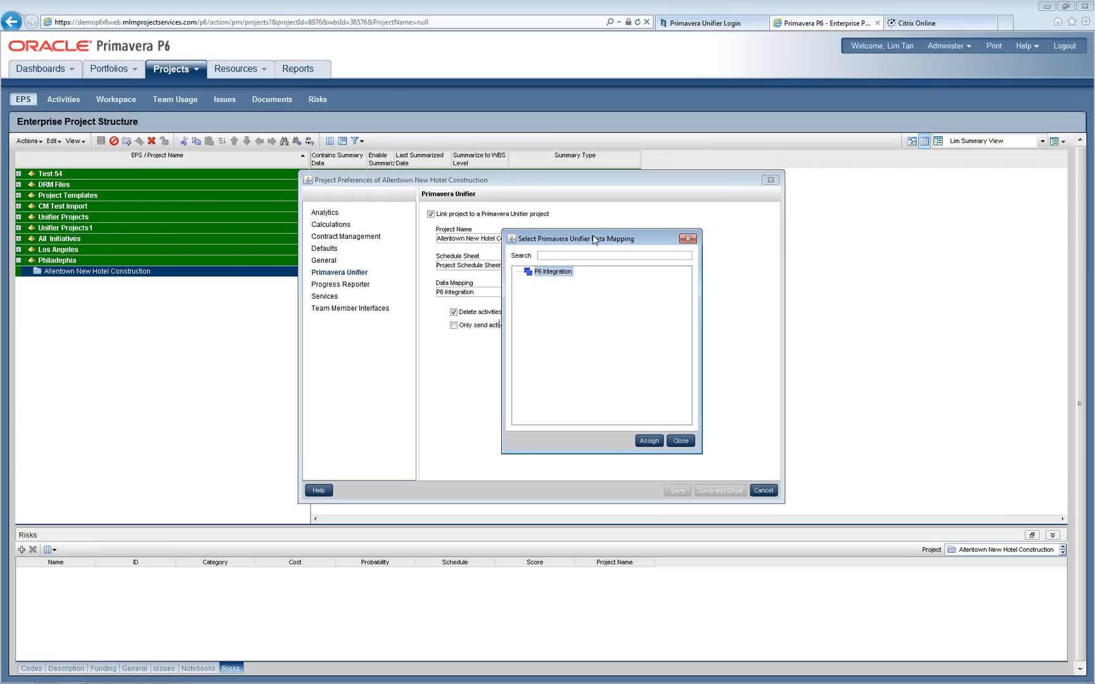
{"action": "left_click_drag", "start_coordinate": [595, 240], "coordinate": [670, 231]}
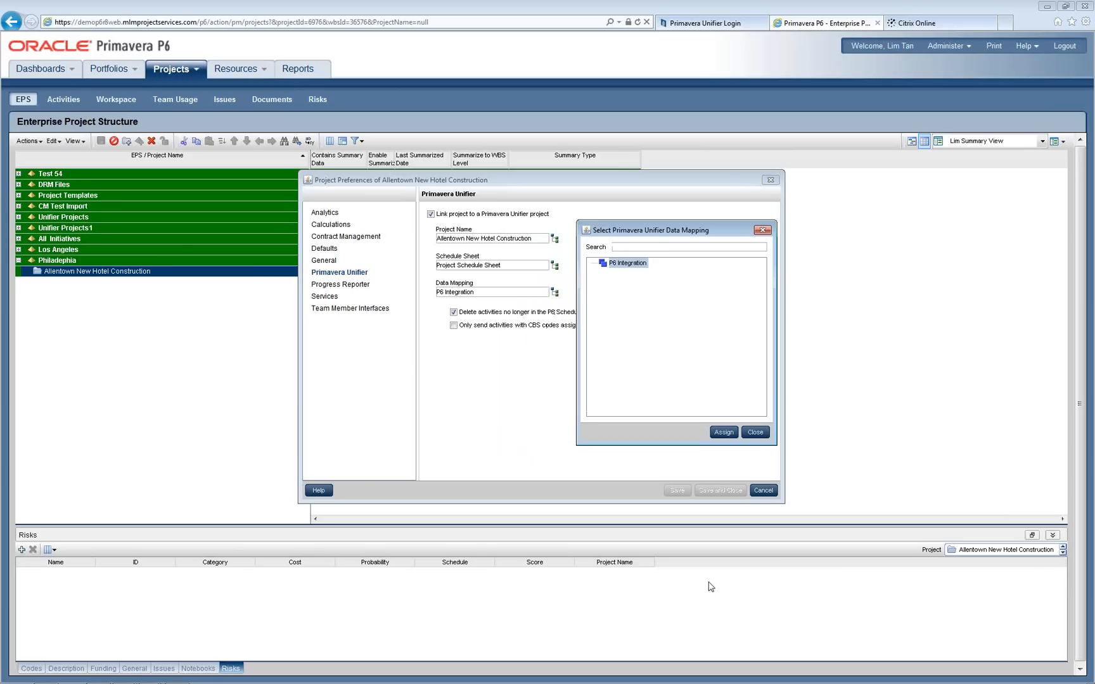
{"action": "left_click", "coordinate": [755, 432]}
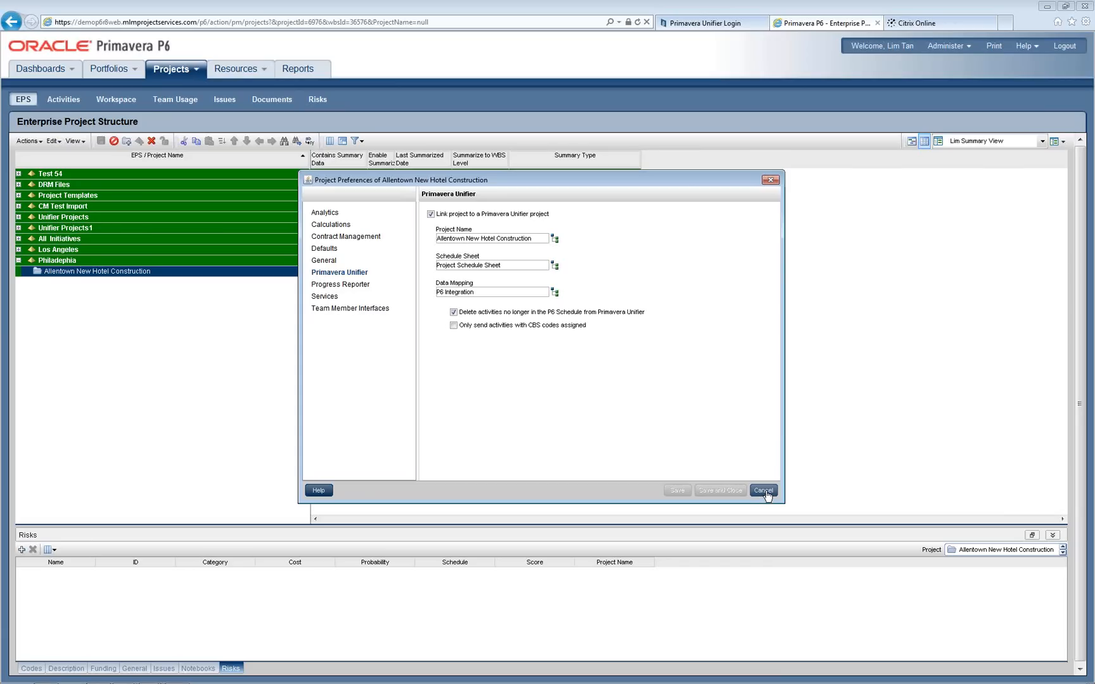
Step: Discard the project preferences and display the Allentown activities with their Gantt chart
{"action": "left_click", "coordinate": [764, 496]}
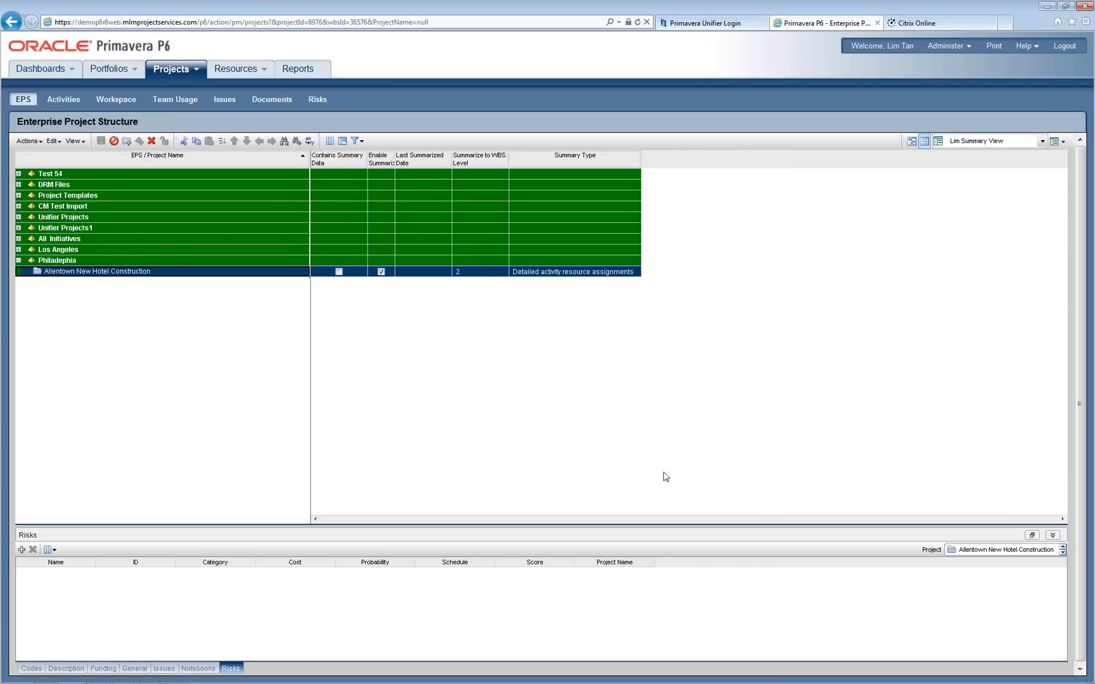
{"action": "left_click", "coordinate": [68, 101]}
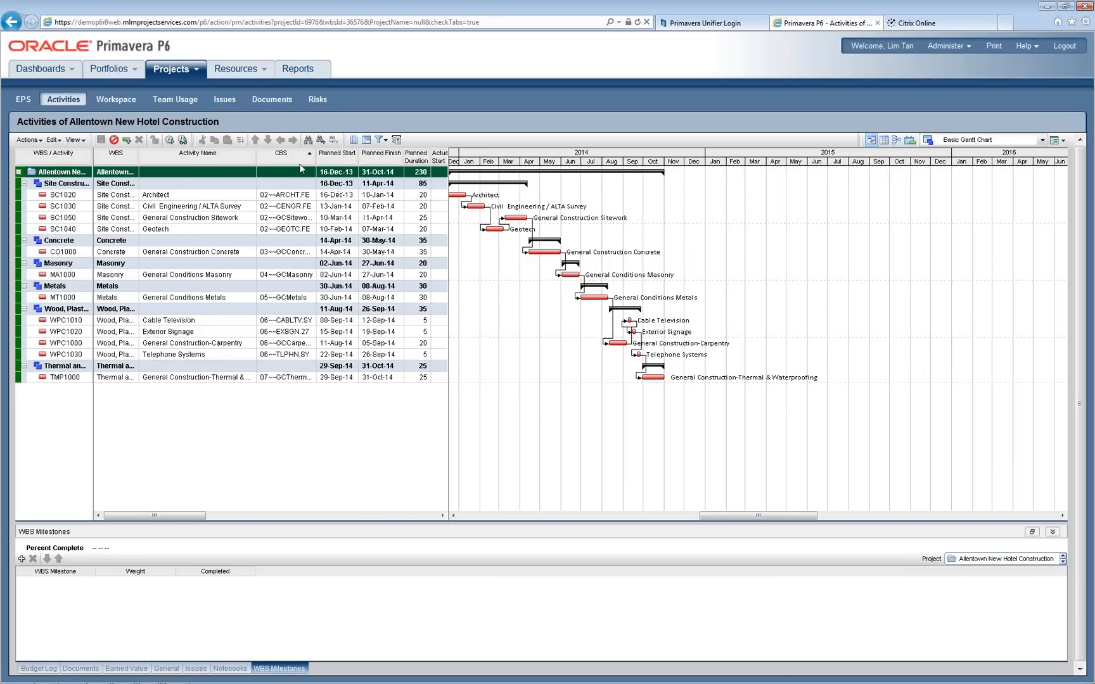
Step: Open the Select CBS list for activity SC1020 and expand Site Construction, Concrete, Masonry and Metals
{"action": "left_click", "coordinate": [302, 197]}
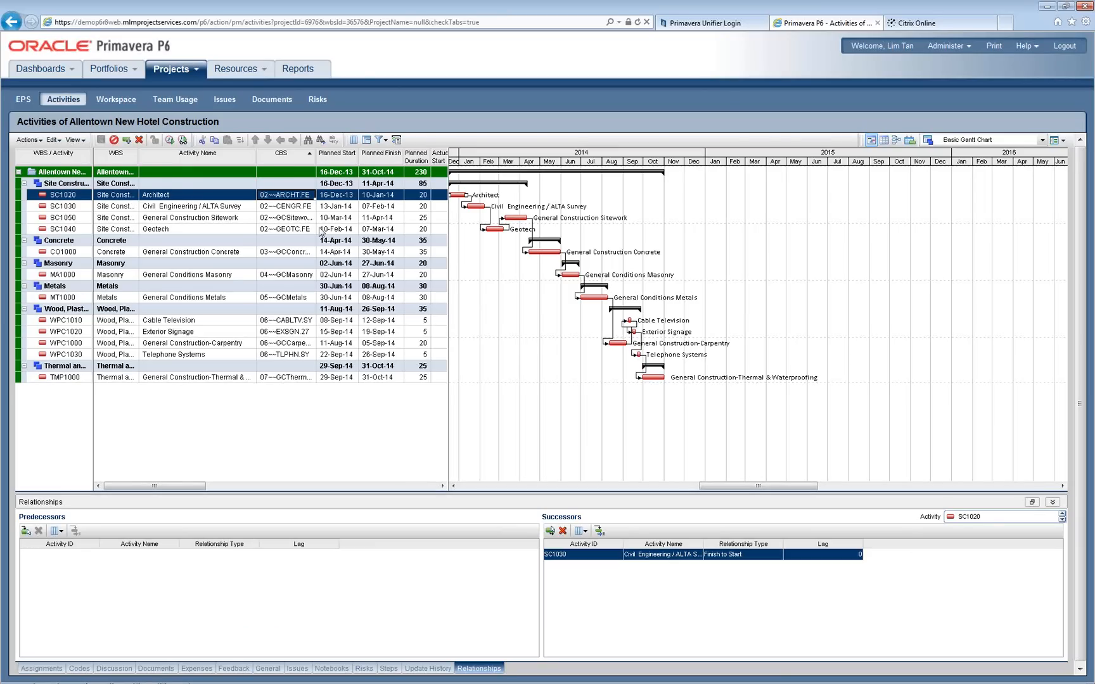
{"action": "key", "text": "F2"}
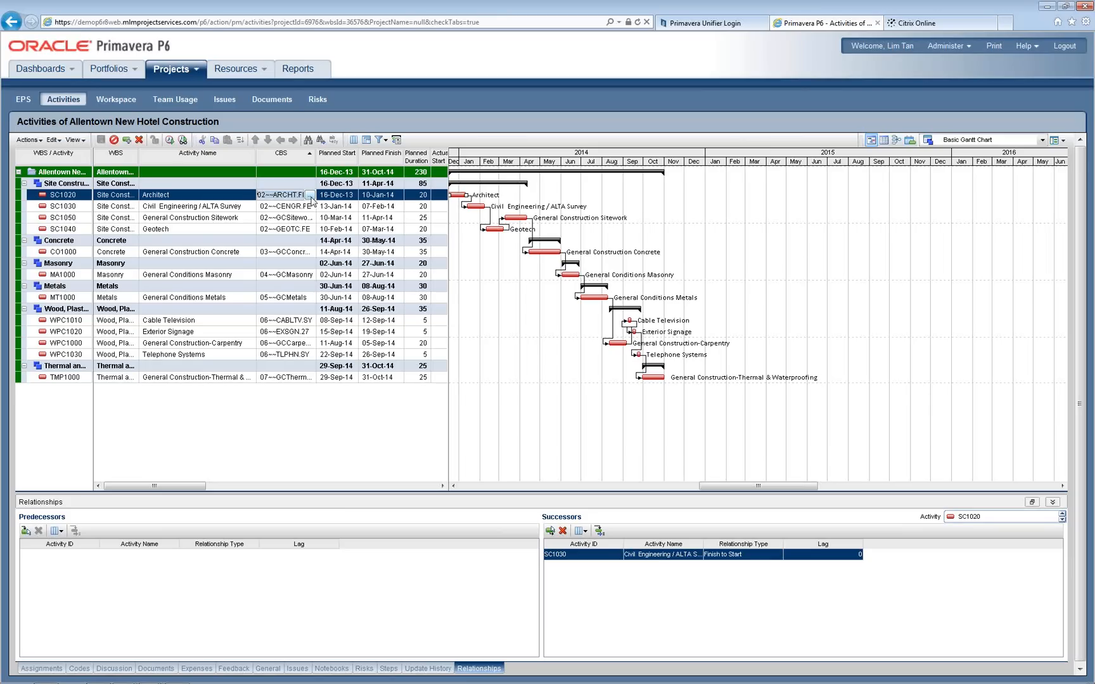
{"action": "left_click", "coordinate": [310, 197]}
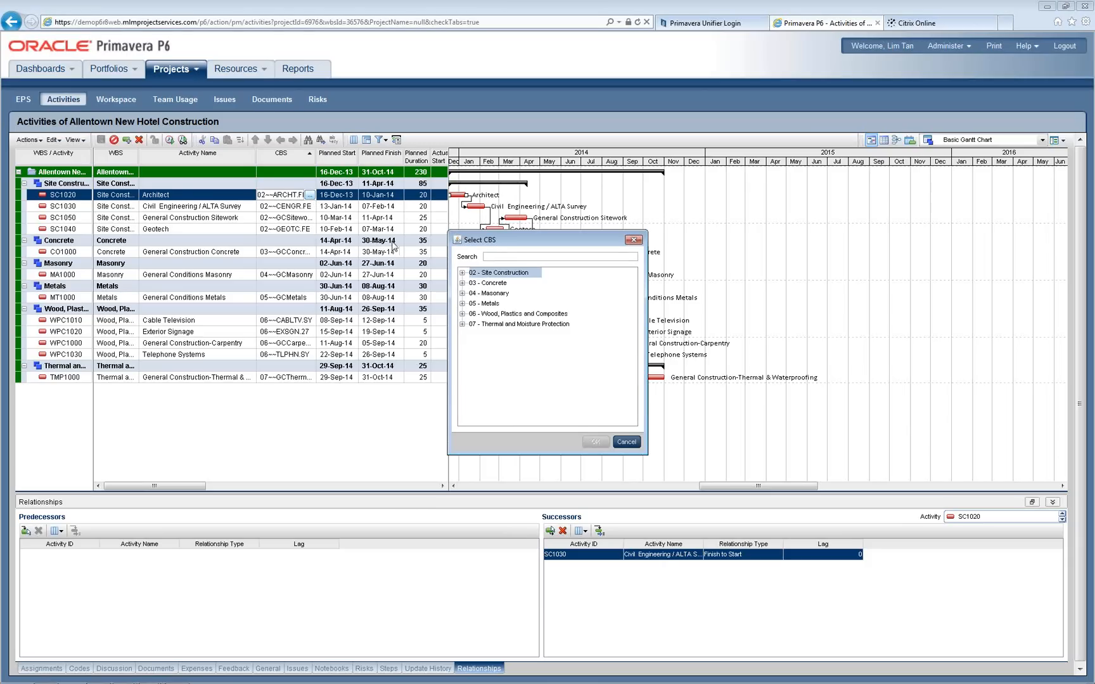
{"action": "left_click_drag", "start_coordinate": [528, 244], "coordinate": [533, 228]}
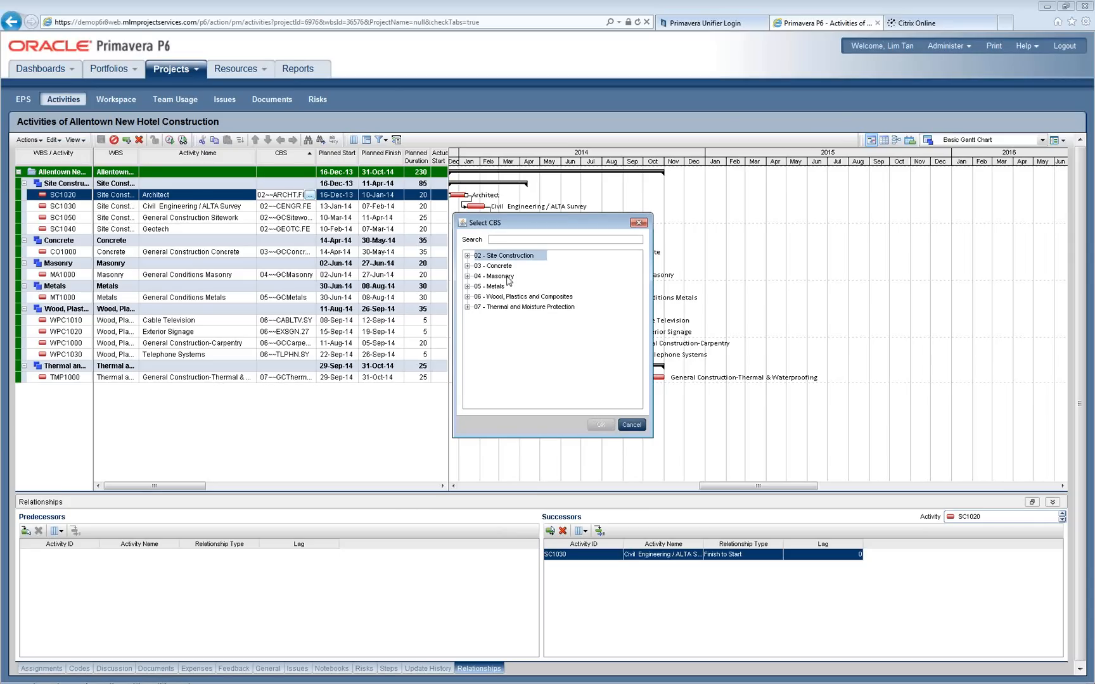
{"action": "left_click", "coordinate": [467, 256]}
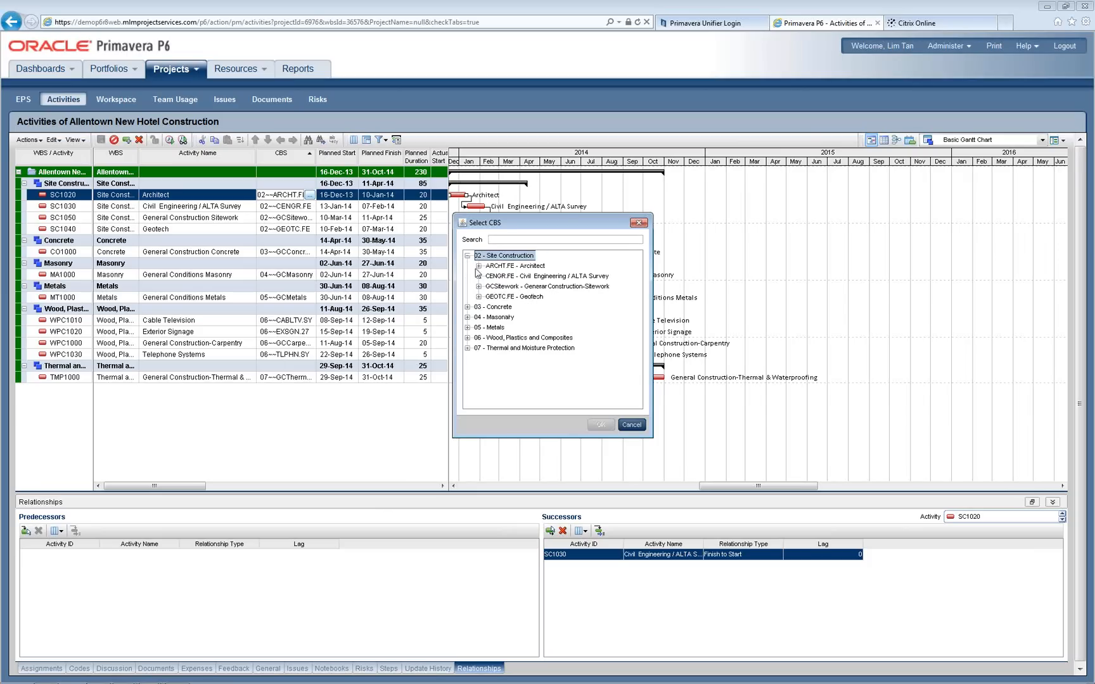
{"action": "left_click", "coordinate": [467, 308]}
{"action": "left_click", "coordinate": [468, 327]}
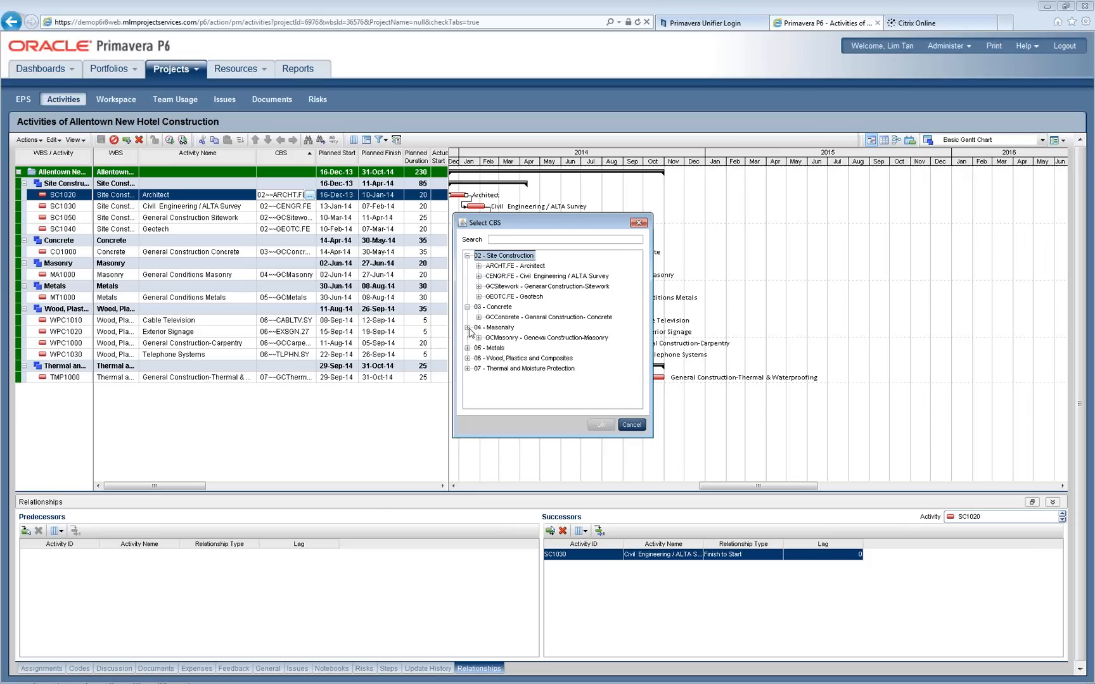
{"action": "left_click", "coordinate": [467, 348]}
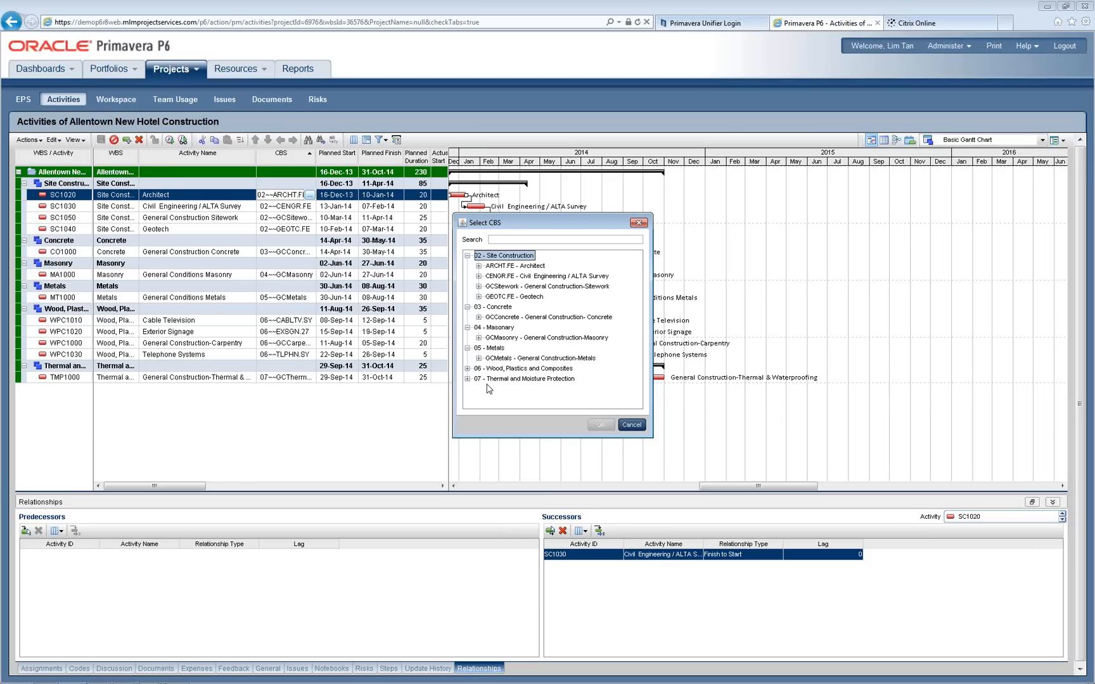
Step: Cancel the CBS picker and bring up Actions > Import/Export showing Send to Primavera Unifier
{"action": "left_click", "coordinate": [638, 429]}
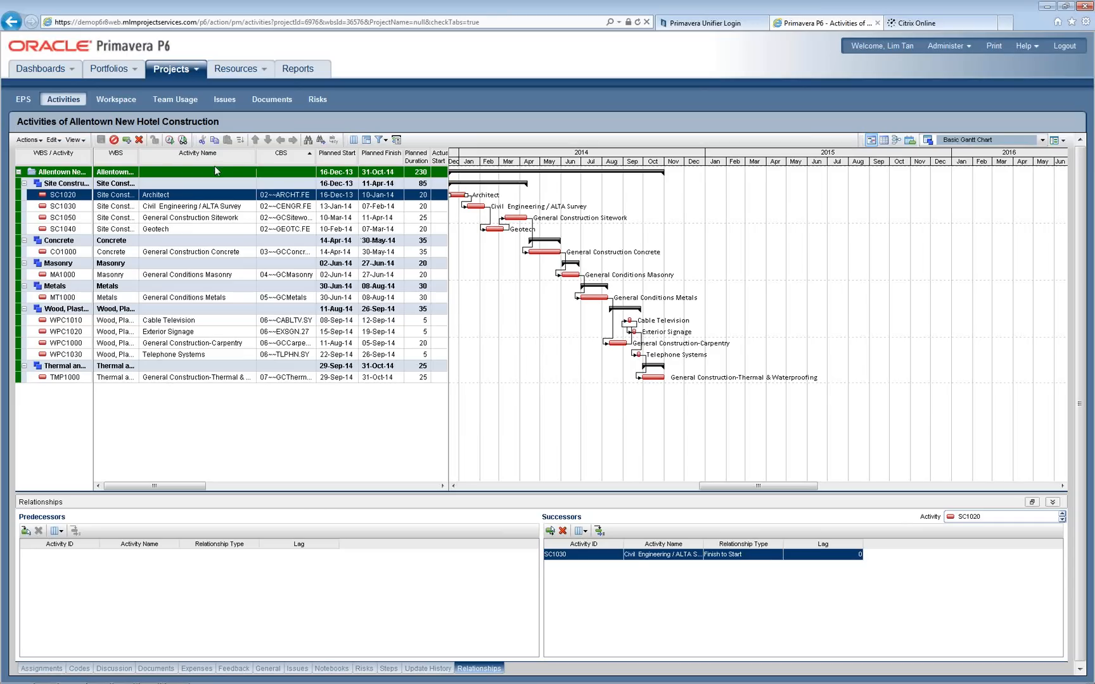
{"action": "left_click", "coordinate": [29, 140]}
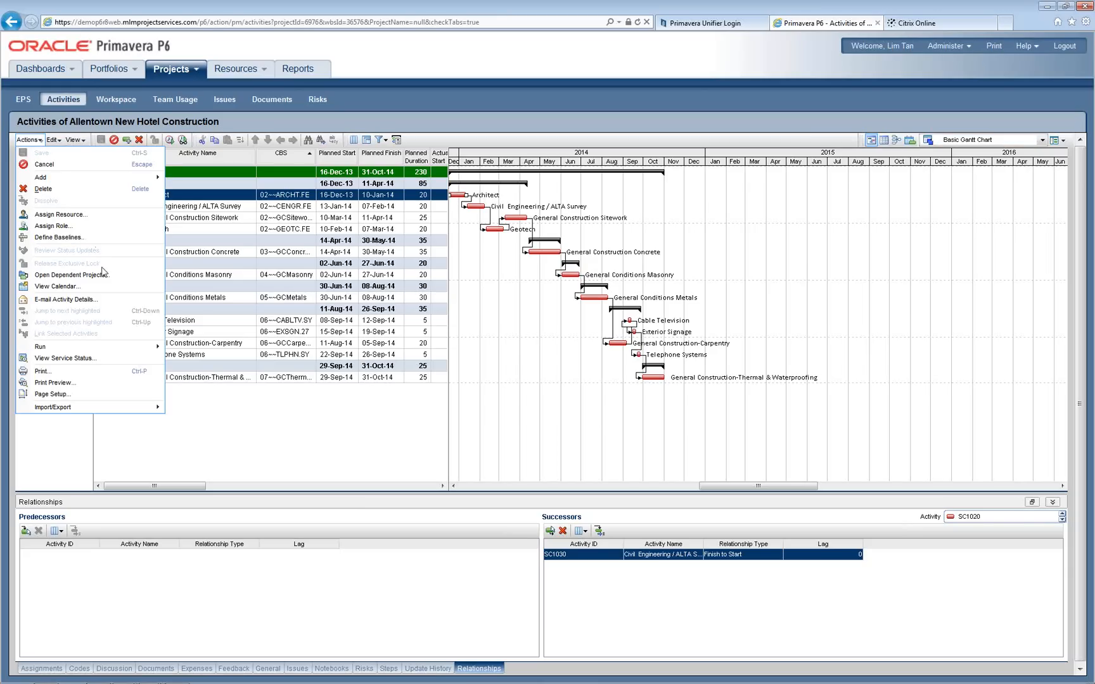
{"action": "mouse_move", "coordinate": [146, 411]}
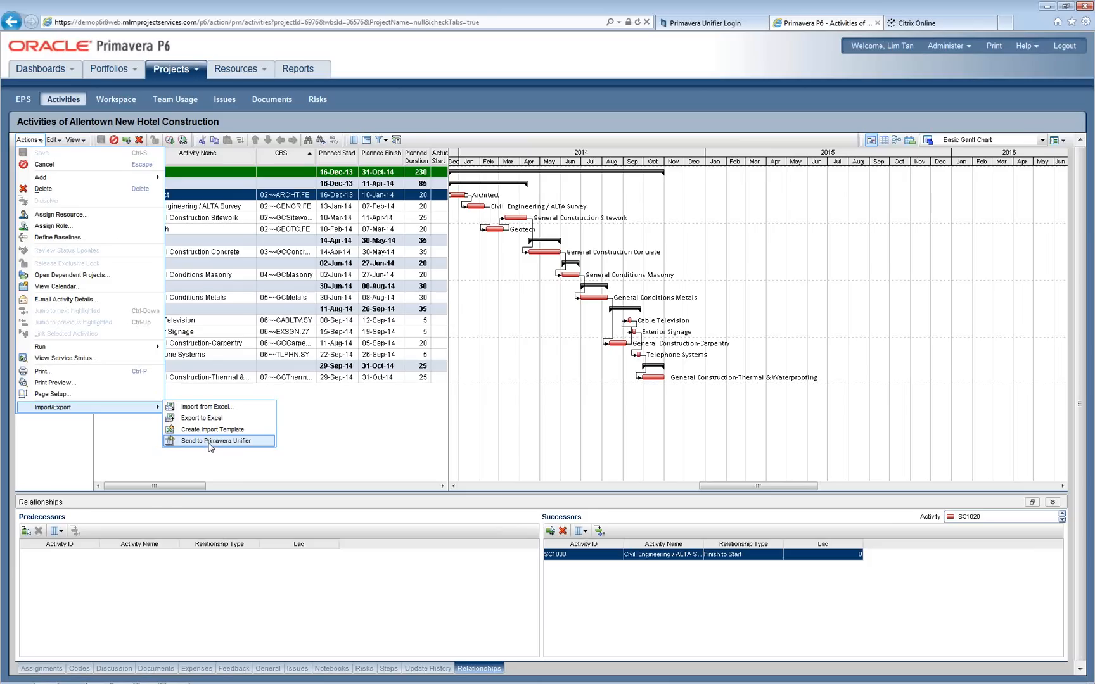
Step: Send the Allentown schedule to Primavera Unifier and acknowledge the processing notice
{"action": "left_click", "coordinate": [208, 442]}
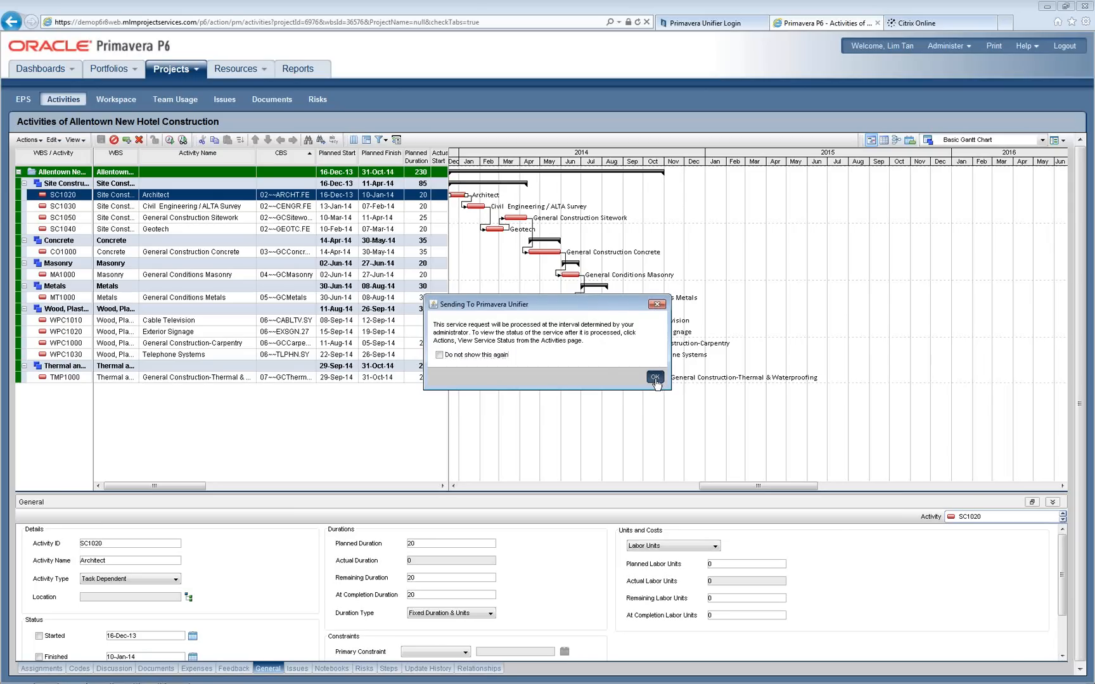
{"action": "left_click", "coordinate": [655, 377]}
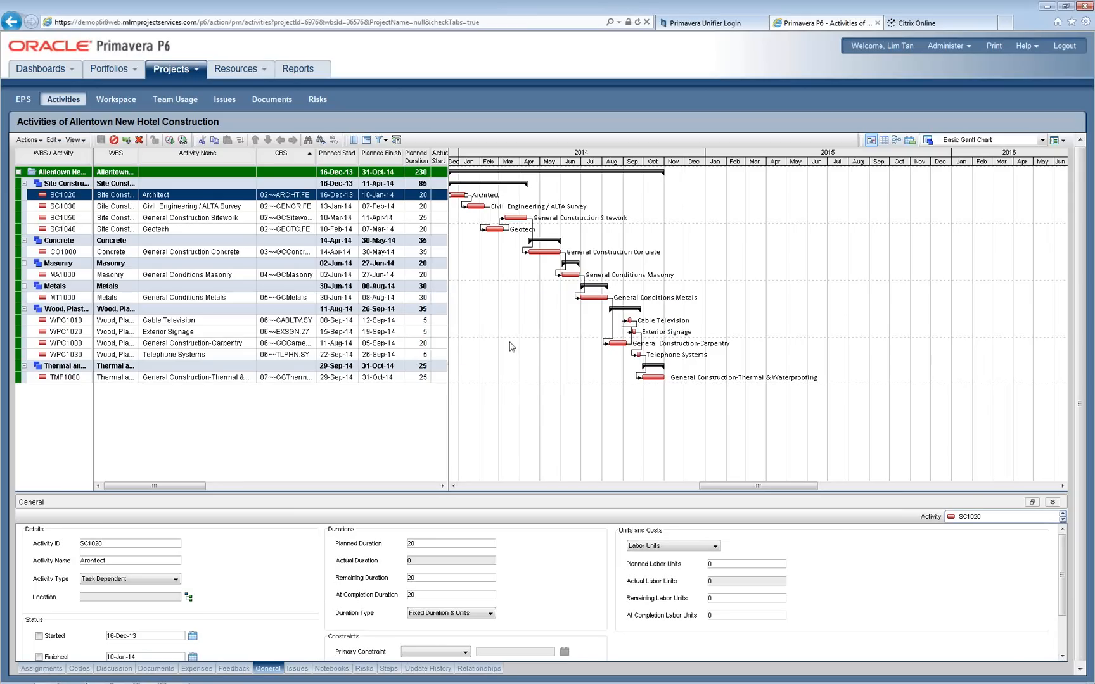
{"action": "left_click", "coordinate": [29, 140]}
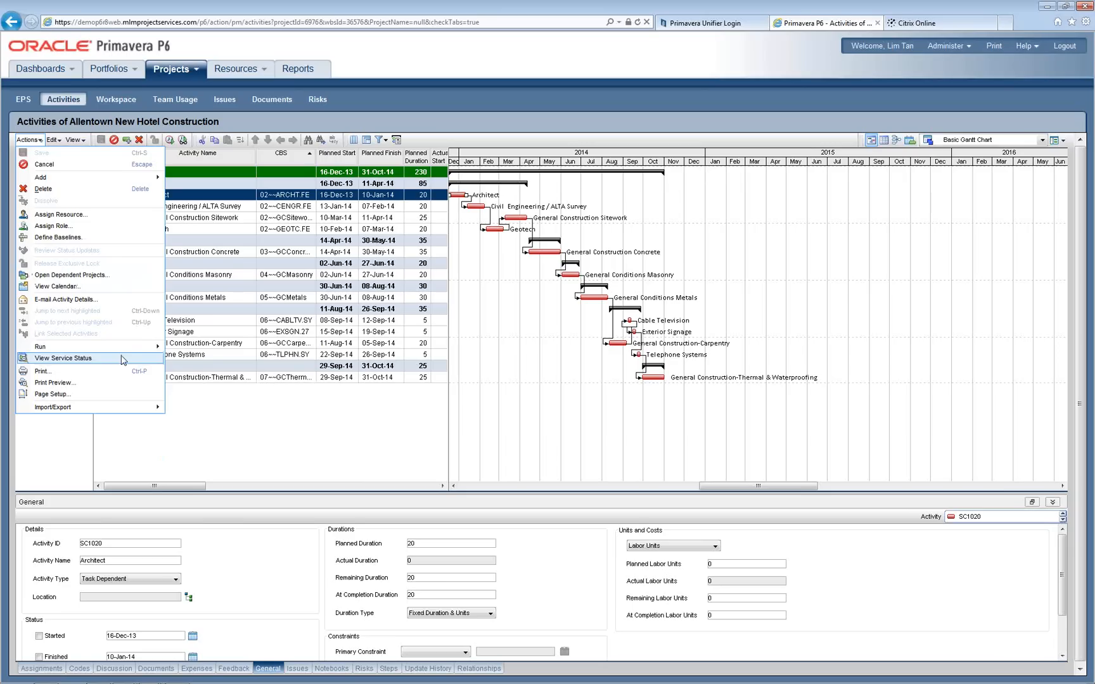
Step: View Service Status and review the latest Send to Unifier job log reporting Success for 1001 A
{"action": "left_click", "coordinate": [124, 358]}
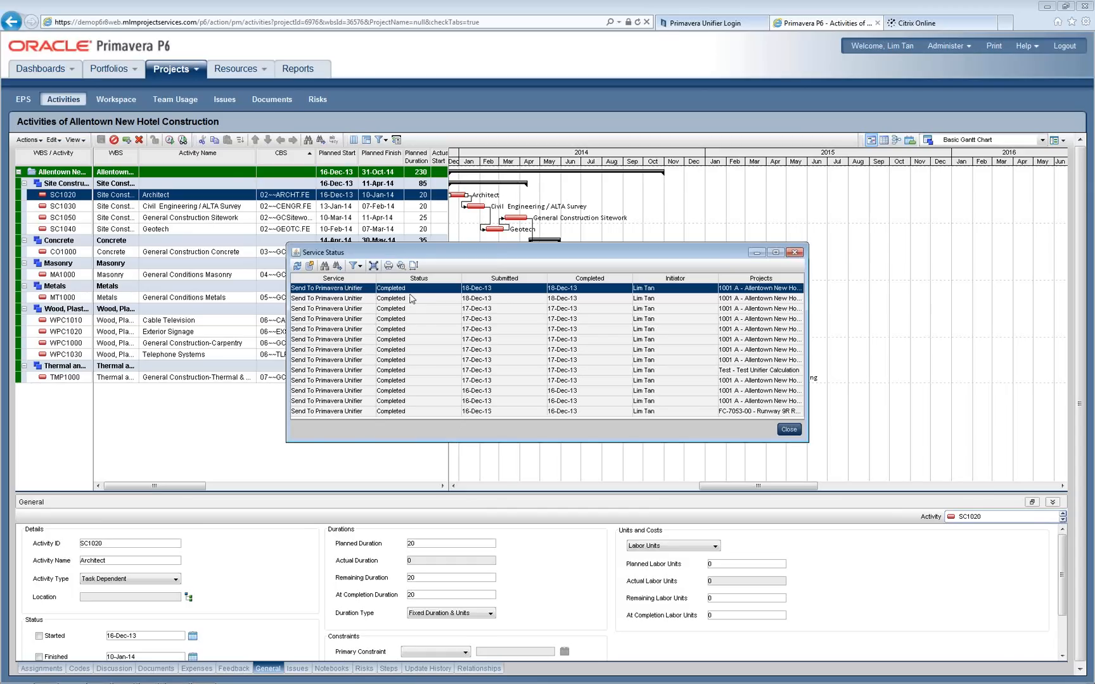
{"action": "left_click", "coordinate": [310, 267]}
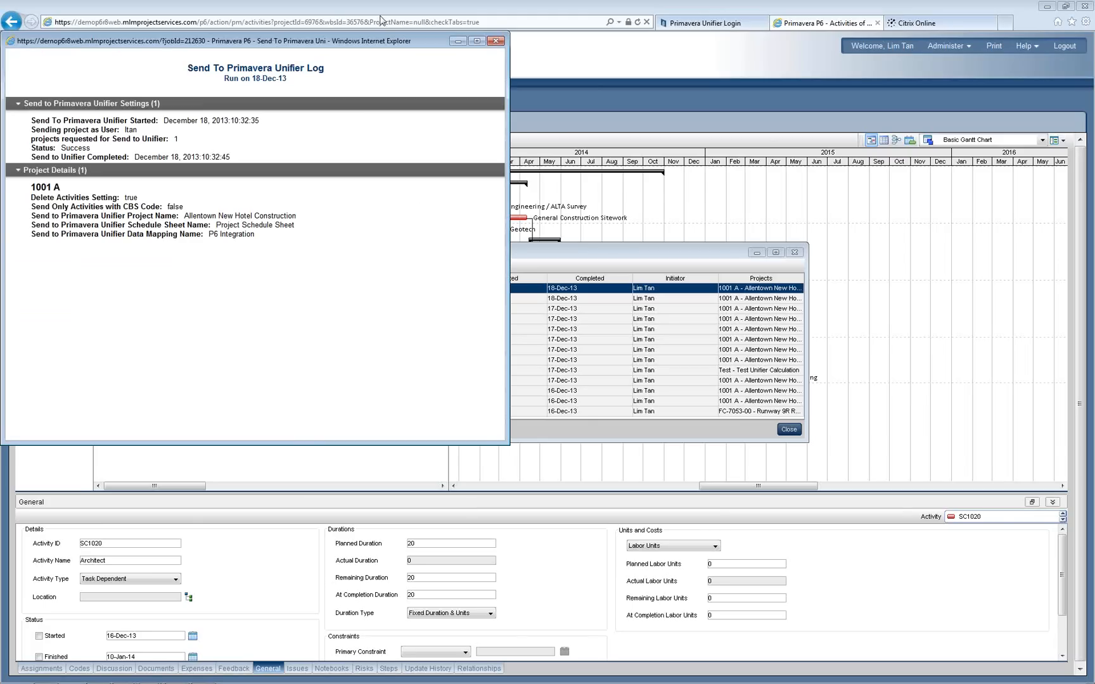
{"action": "left_click_drag", "start_coordinate": [380, 45], "coordinate": [680, 169]}
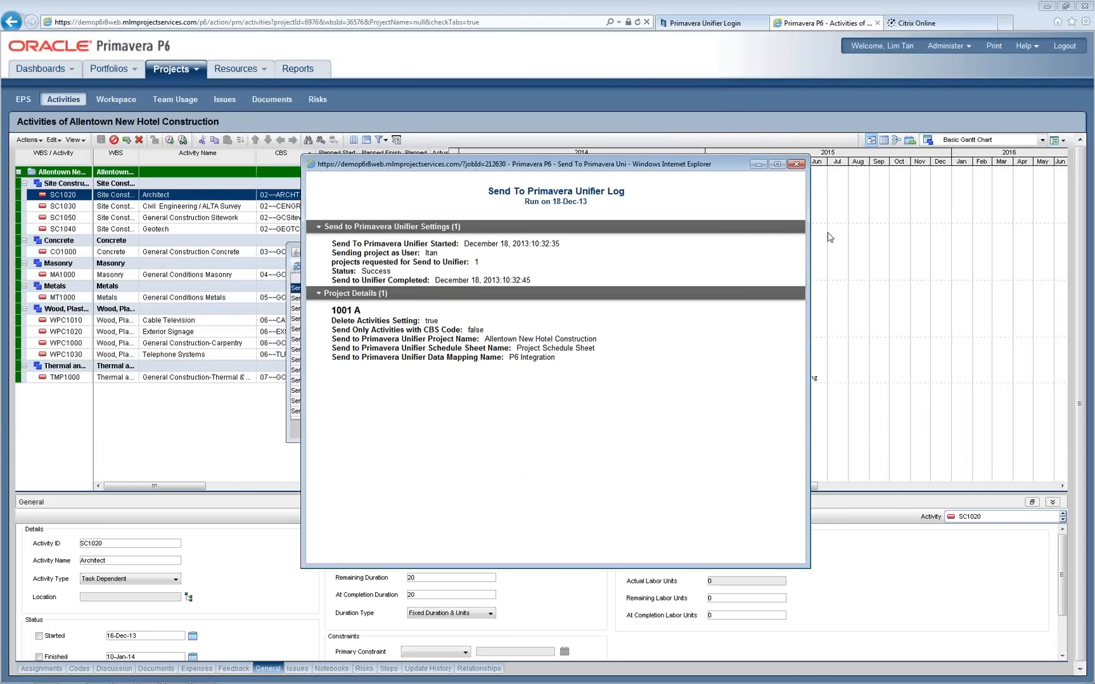
{"action": "left_click", "coordinate": [796, 164]}
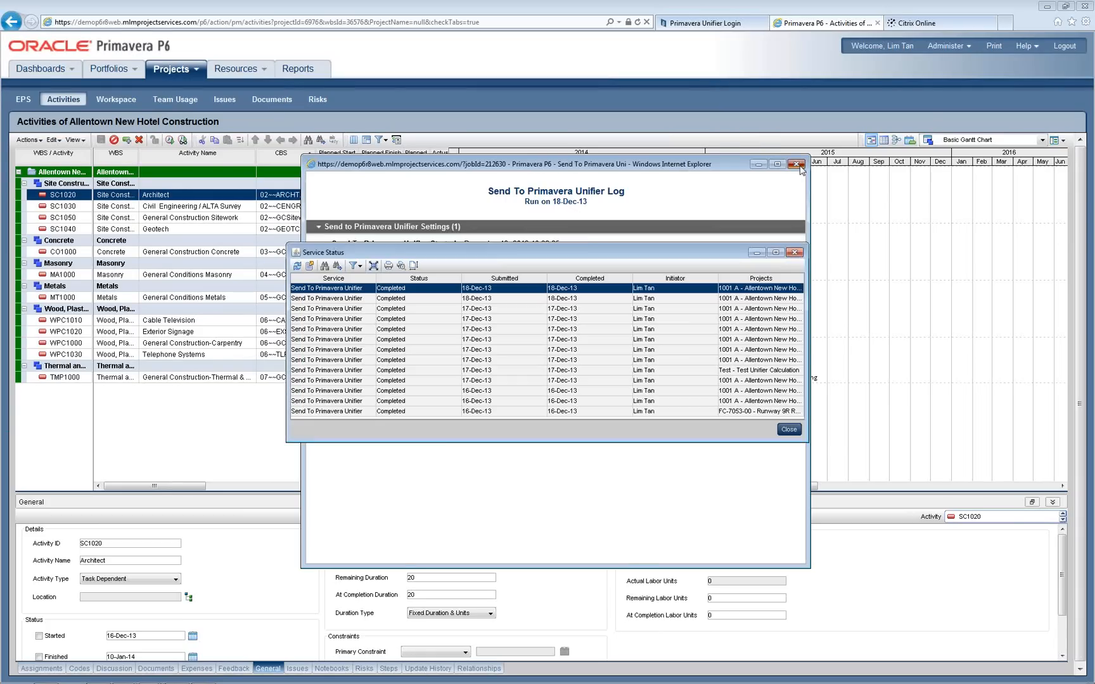
Step: Close Service Status, switch to the Unifier browser window and open the Philadelphia shell
{"action": "left_click", "coordinate": [796, 432]}
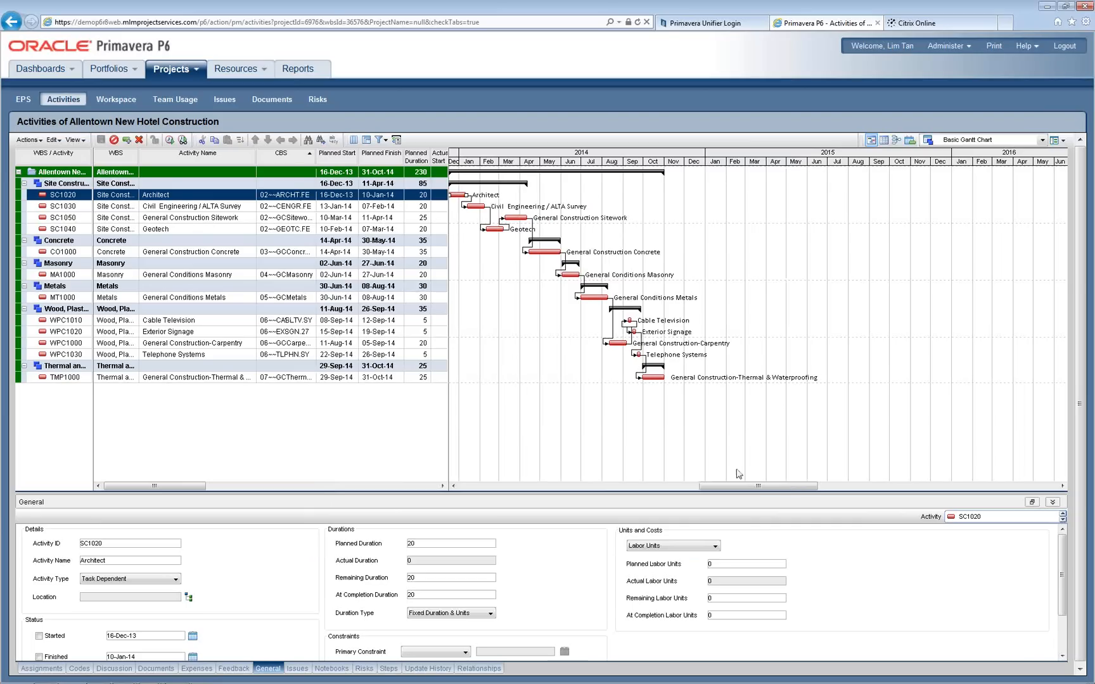
{"action": "mouse_move", "coordinate": [456, 682]}
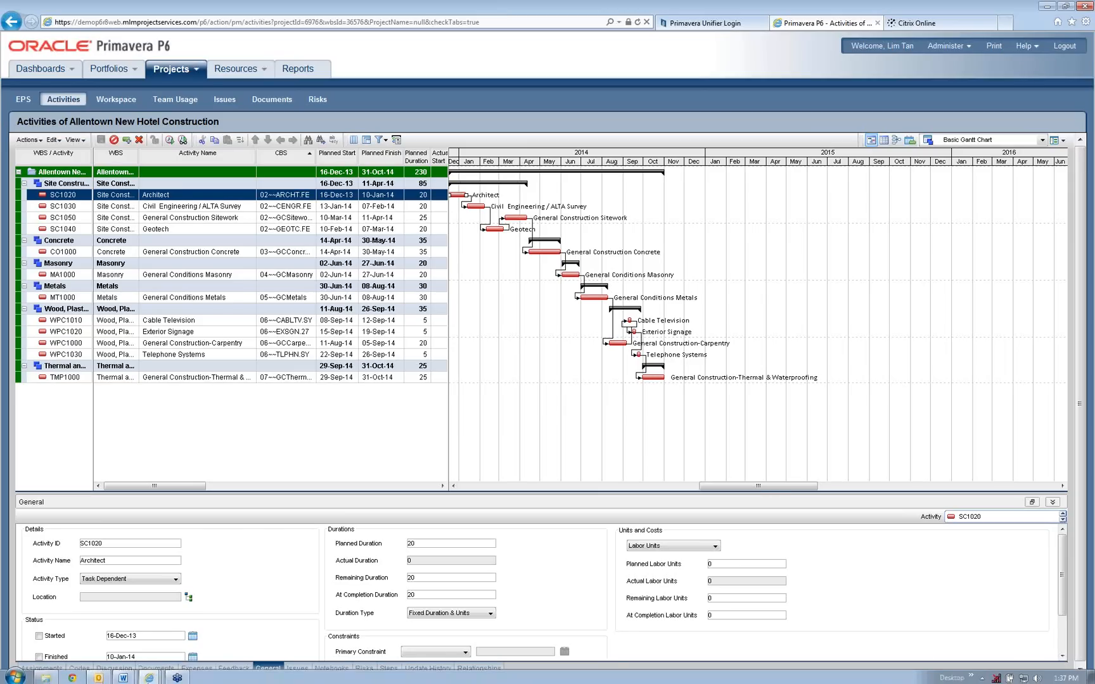
{"action": "mouse_move", "coordinate": [149, 676]}
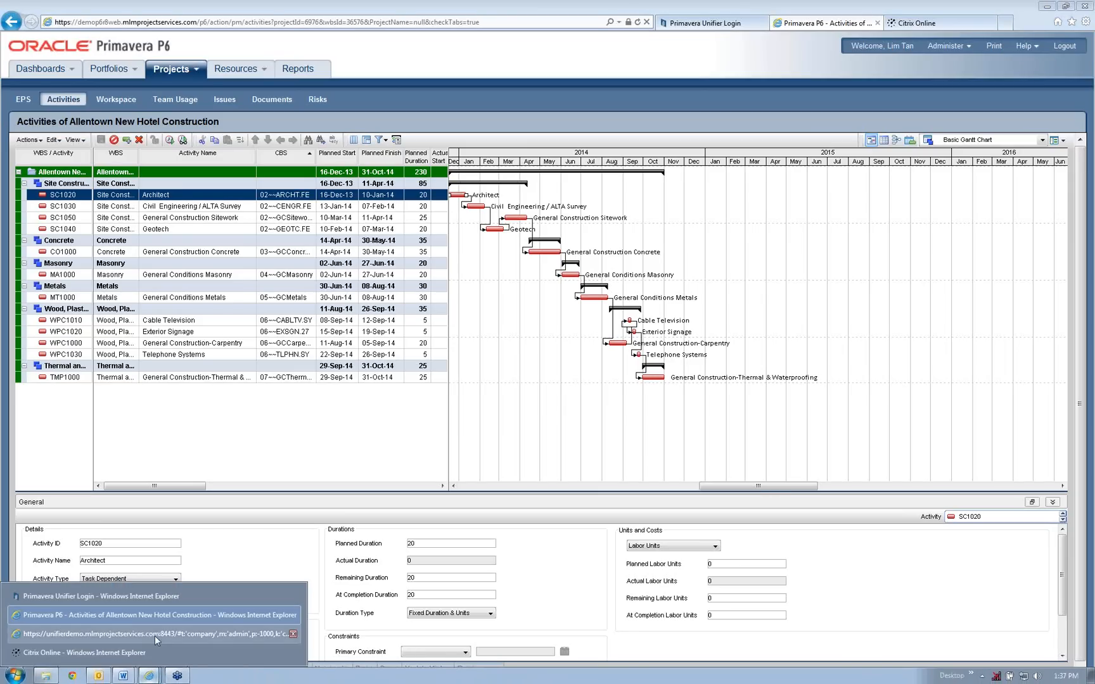
{"action": "left_click", "coordinate": [154, 634]}
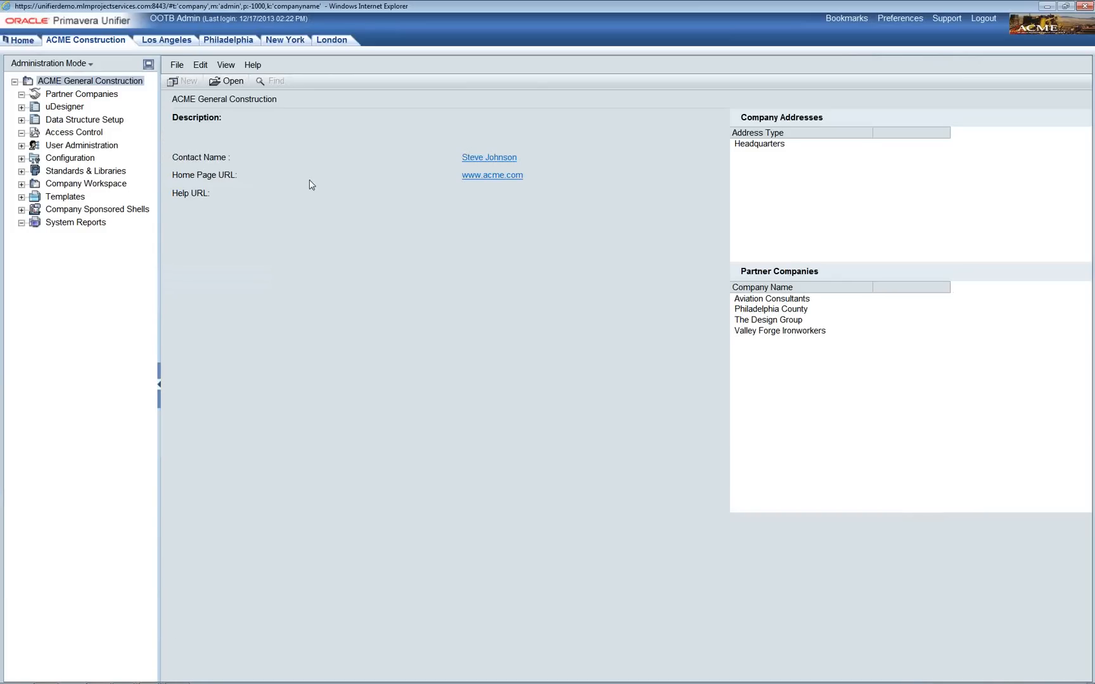
{"action": "left_click", "coordinate": [232, 43]}
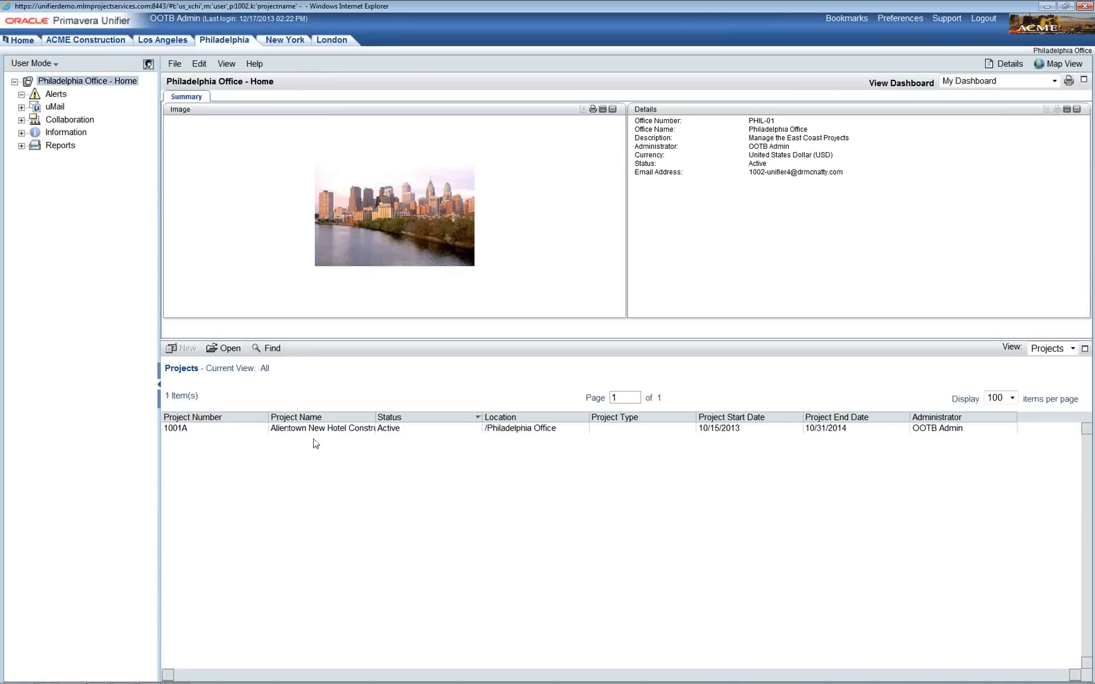
Step: Open project 1001A Allentown New Hotel Construction from the Philadelphia Projects list
{"action": "left_click", "coordinate": [317, 432]}
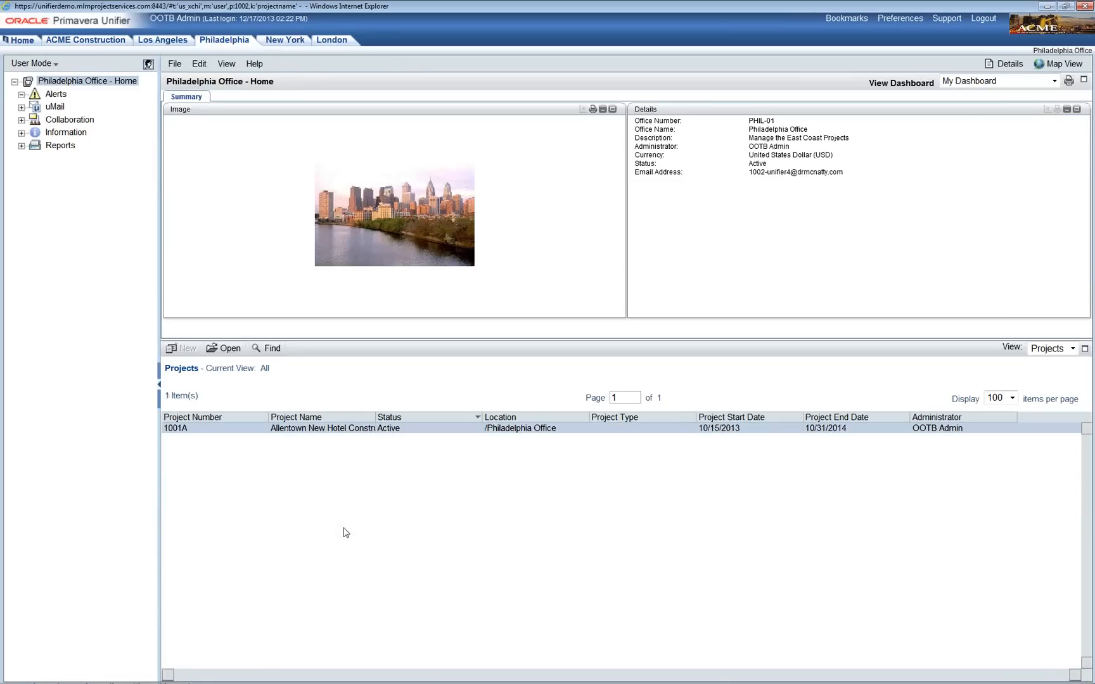
{"action": "double_click", "coordinate": [339, 435]}
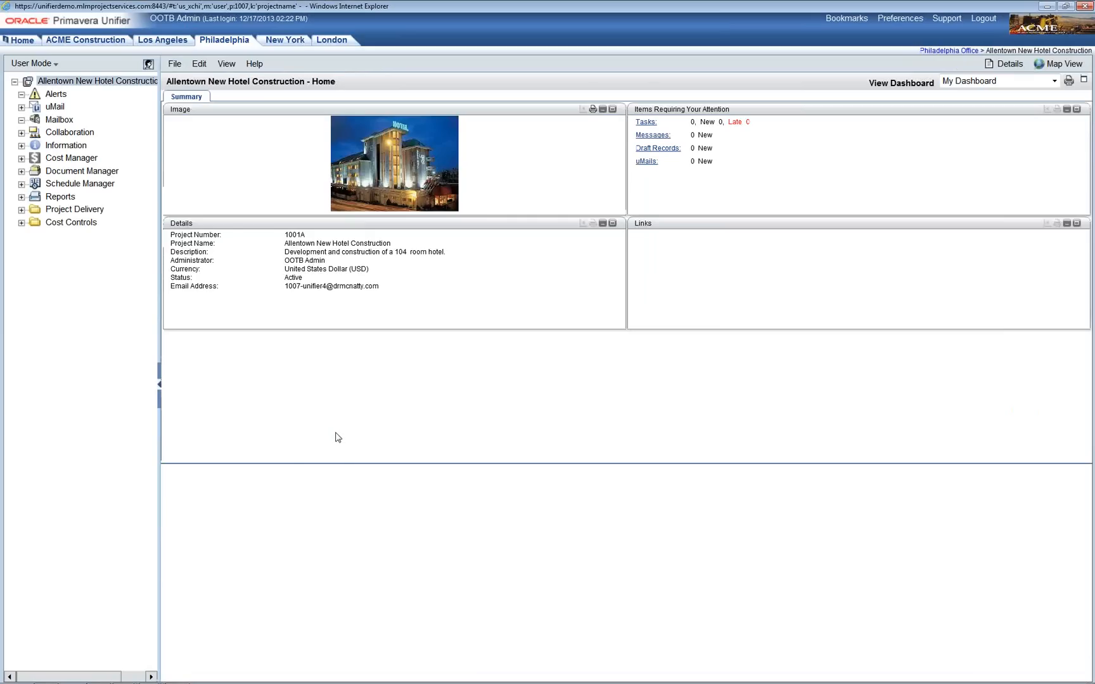
Step: Under Schedule Manager > Schedule Sheets, open the Project Schedule Sheet
{"action": "left_click", "coordinate": [95, 189]}
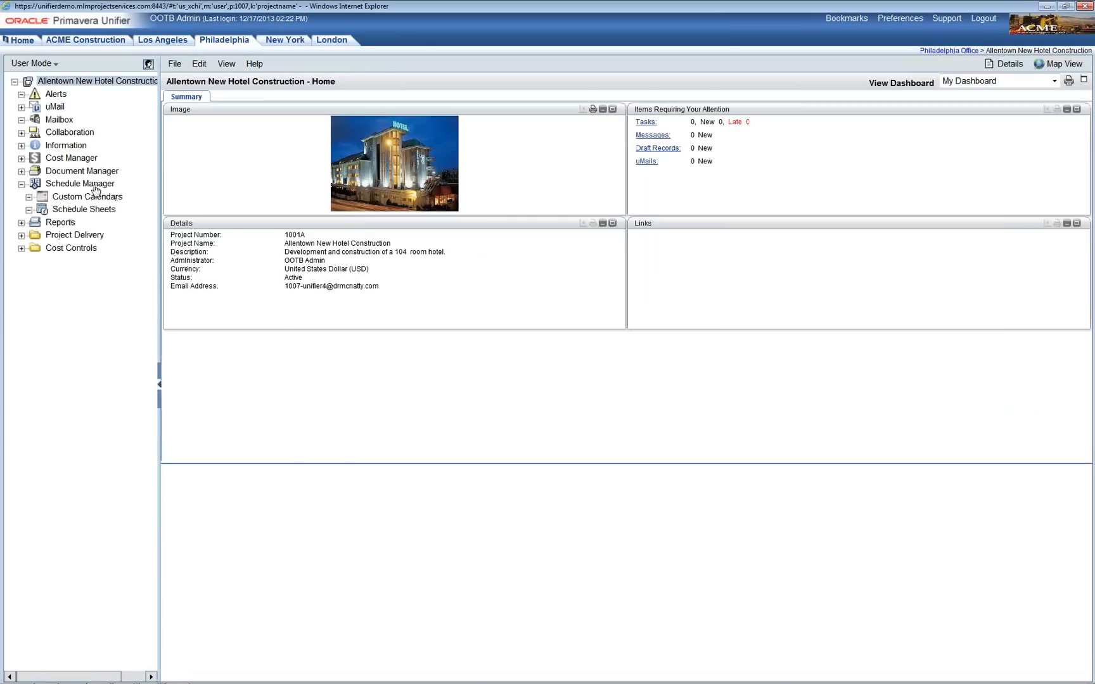
{"action": "left_click", "coordinate": [90, 213]}
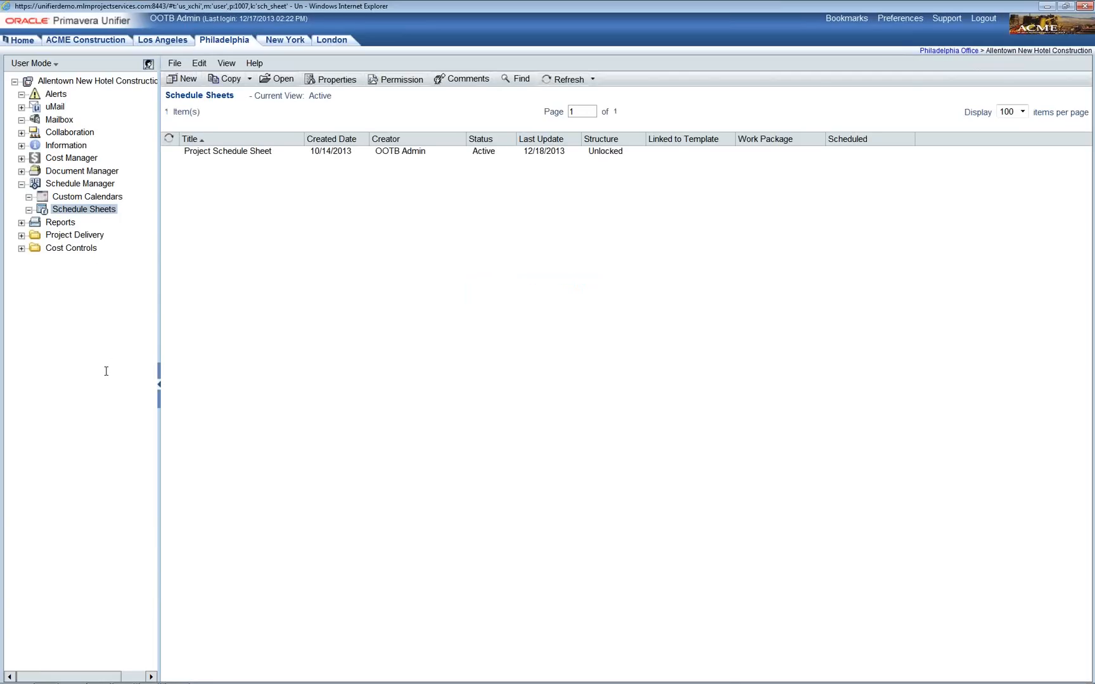
{"action": "left_click", "coordinate": [227, 156]}
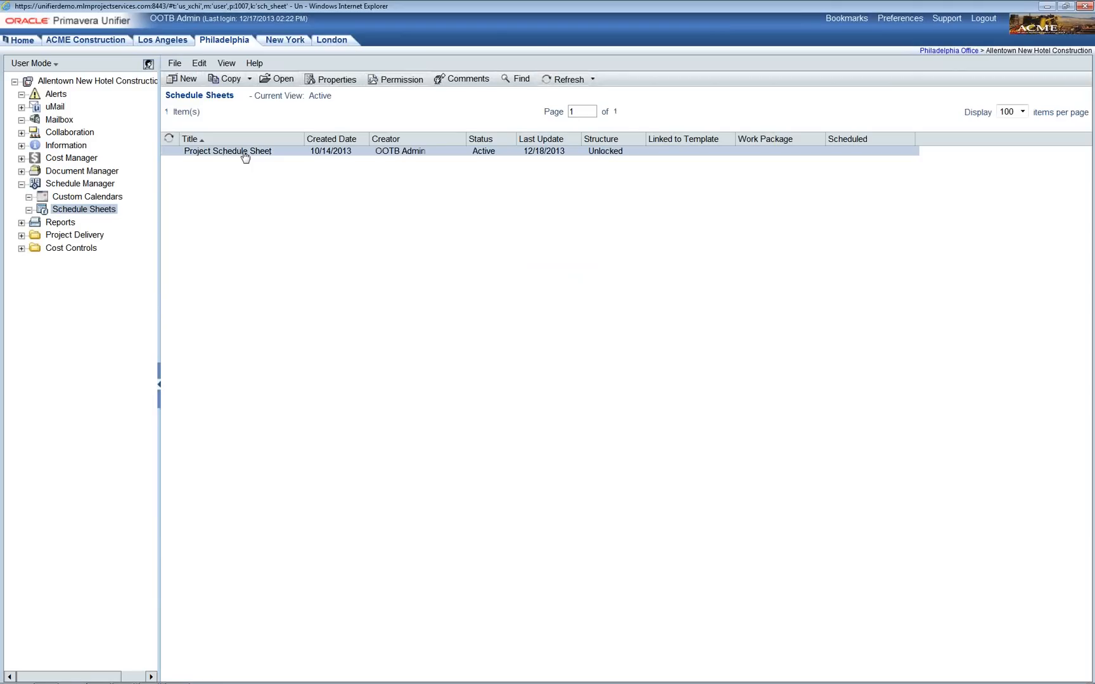
{"action": "left_click", "coordinate": [245, 156]}
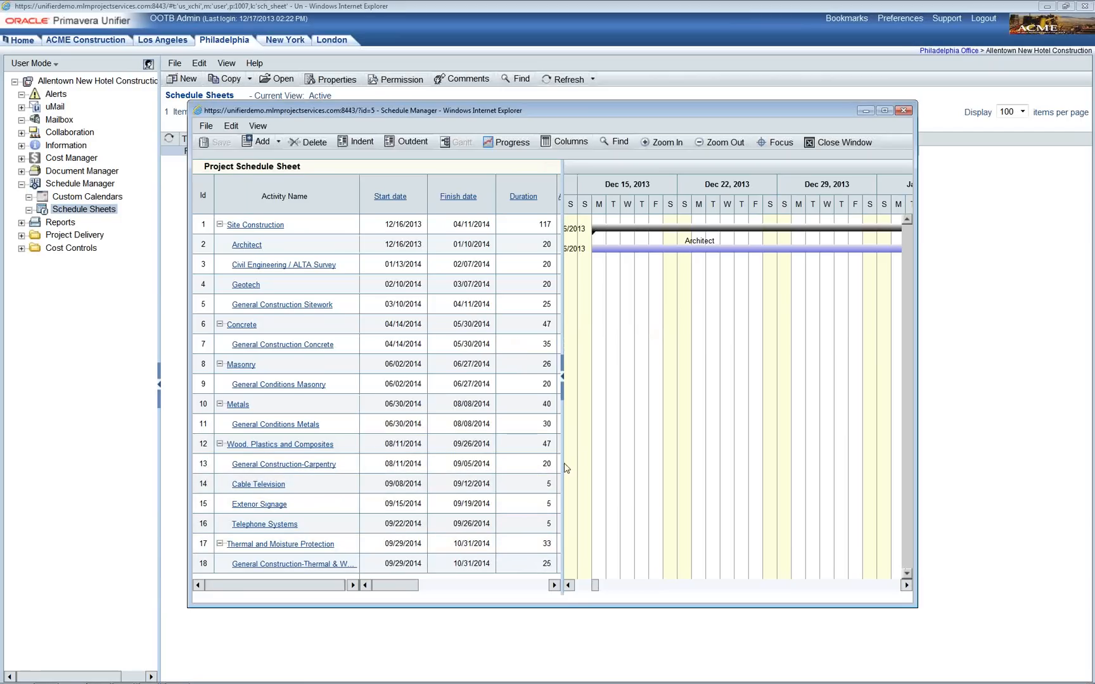
Step: Widen the activity grid and open the Architect activity's details (SC1020, 02~~ARCHT.FE)
{"action": "left_click_drag", "start_coordinate": [562, 467], "coordinate": [642, 480]}
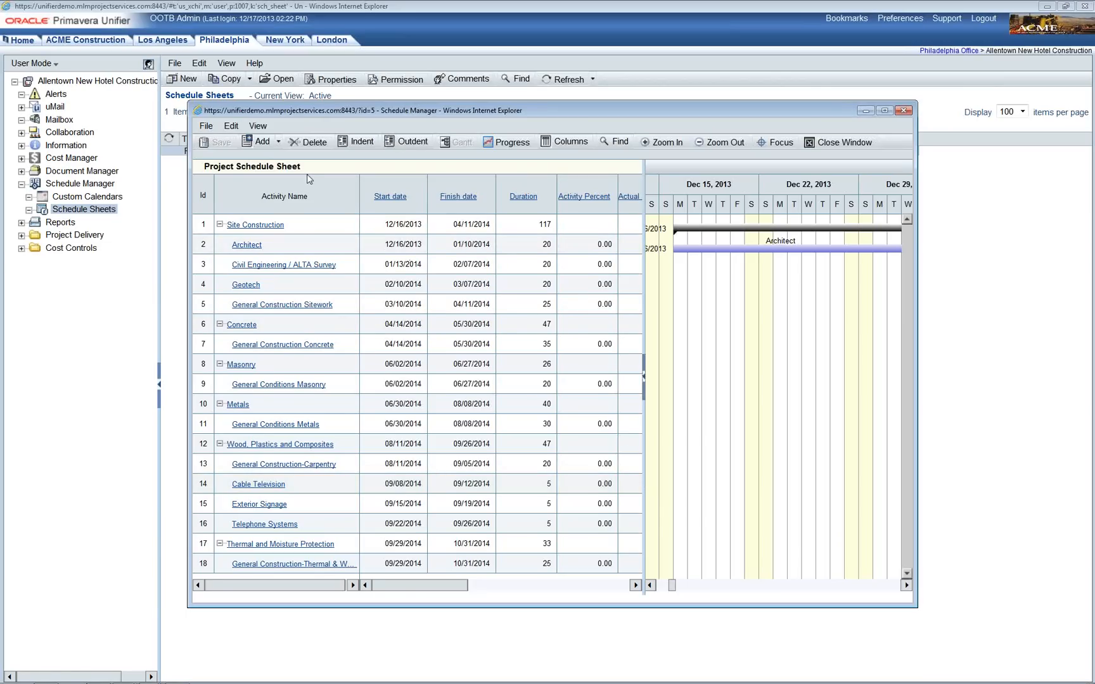
{"action": "left_click", "coordinate": [254, 249]}
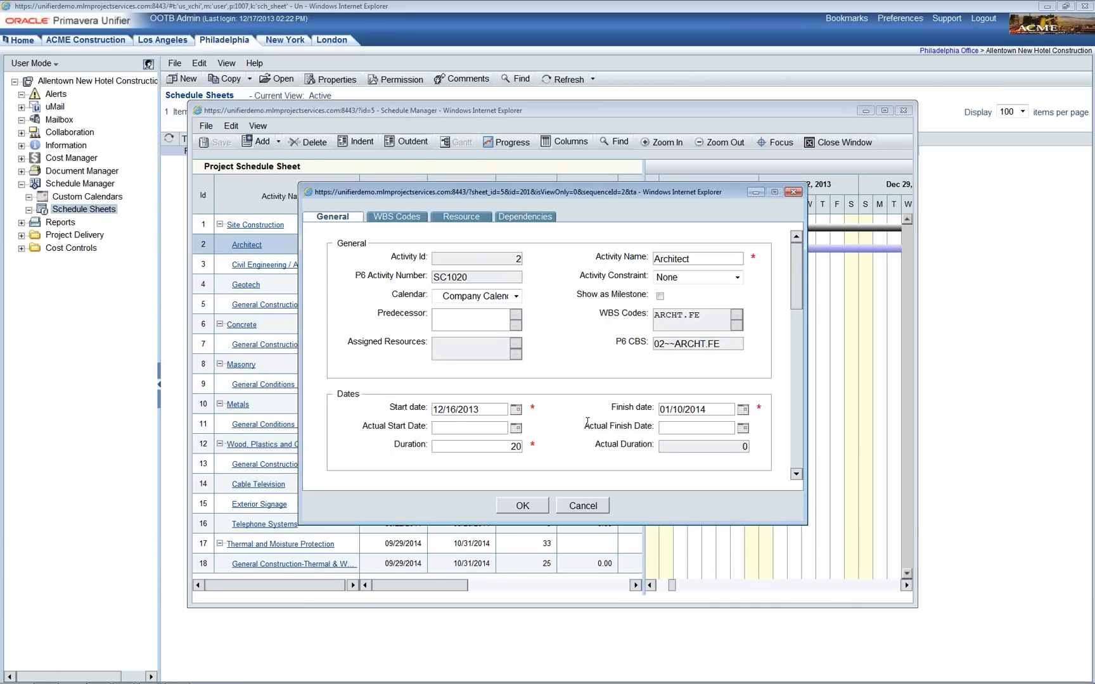
Step: Review the Architect activity's WBS code and resource assignments, then cancel without changes
{"action": "scroll", "coordinate": [587, 422], "scroll_direction": "down", "scroll_amount": 5}
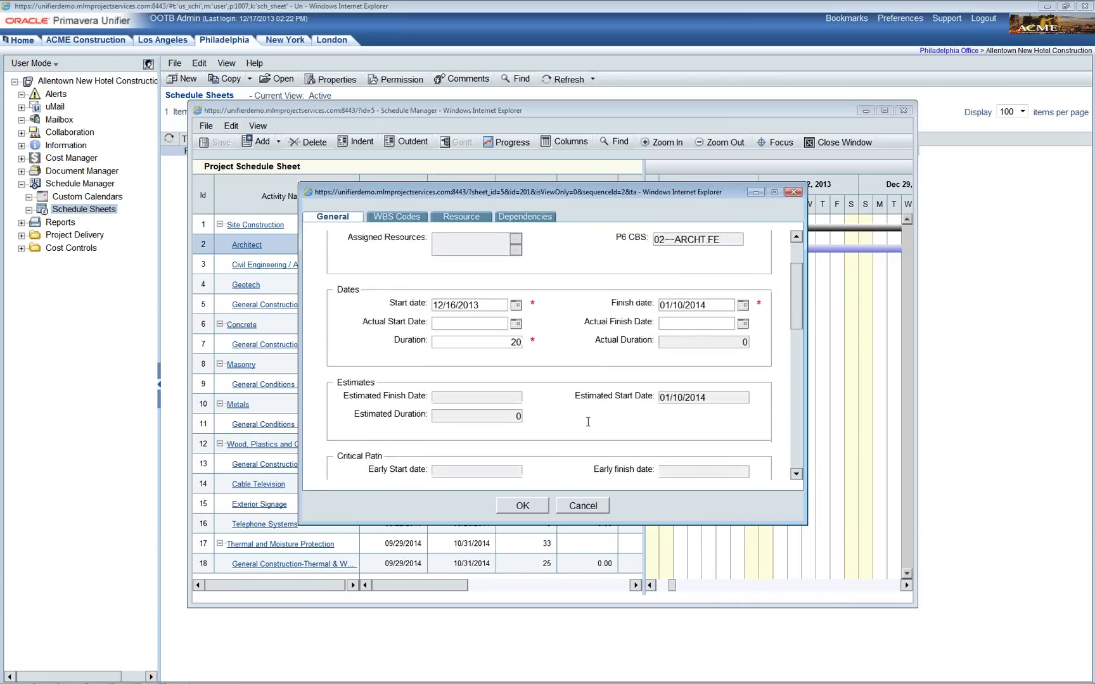
{"action": "scroll", "coordinate": [587, 424], "scroll_direction": "down", "scroll_amount": 5}
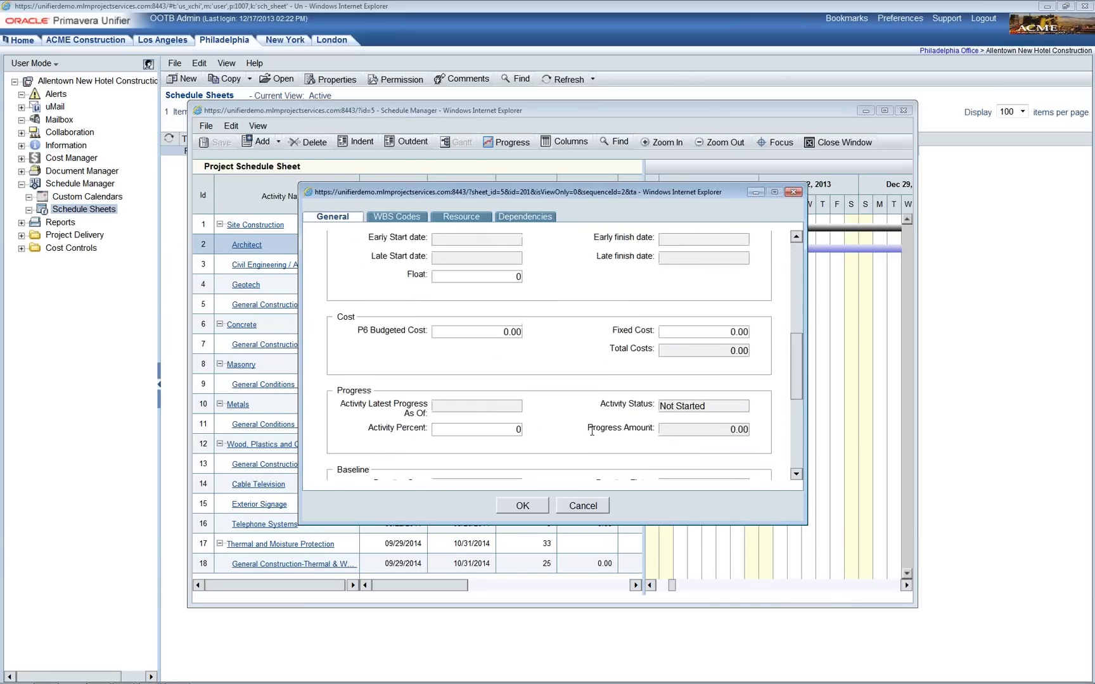
{"action": "left_click", "coordinate": [398, 217]}
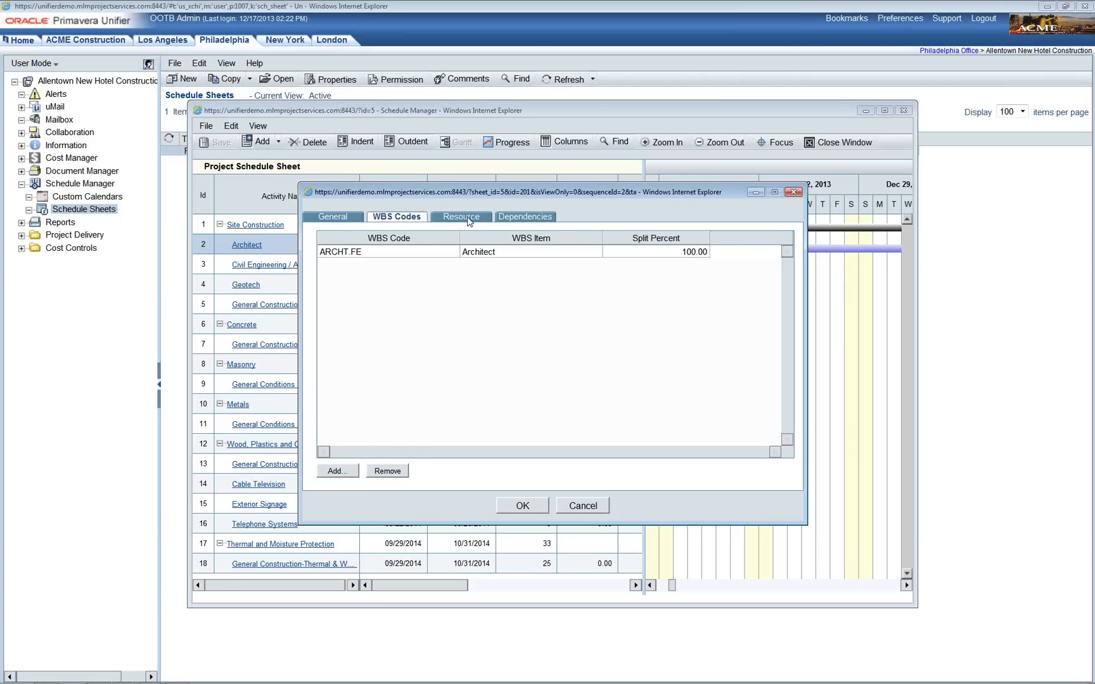
{"action": "left_click", "coordinate": [469, 221]}
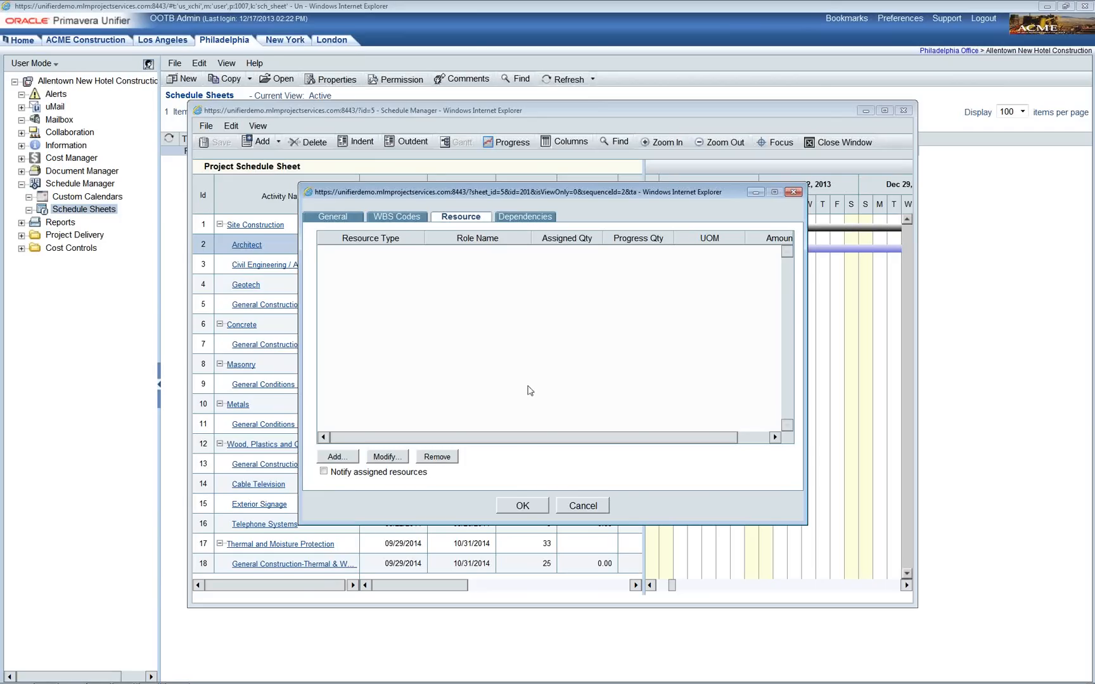
{"action": "left_click", "coordinate": [587, 509]}
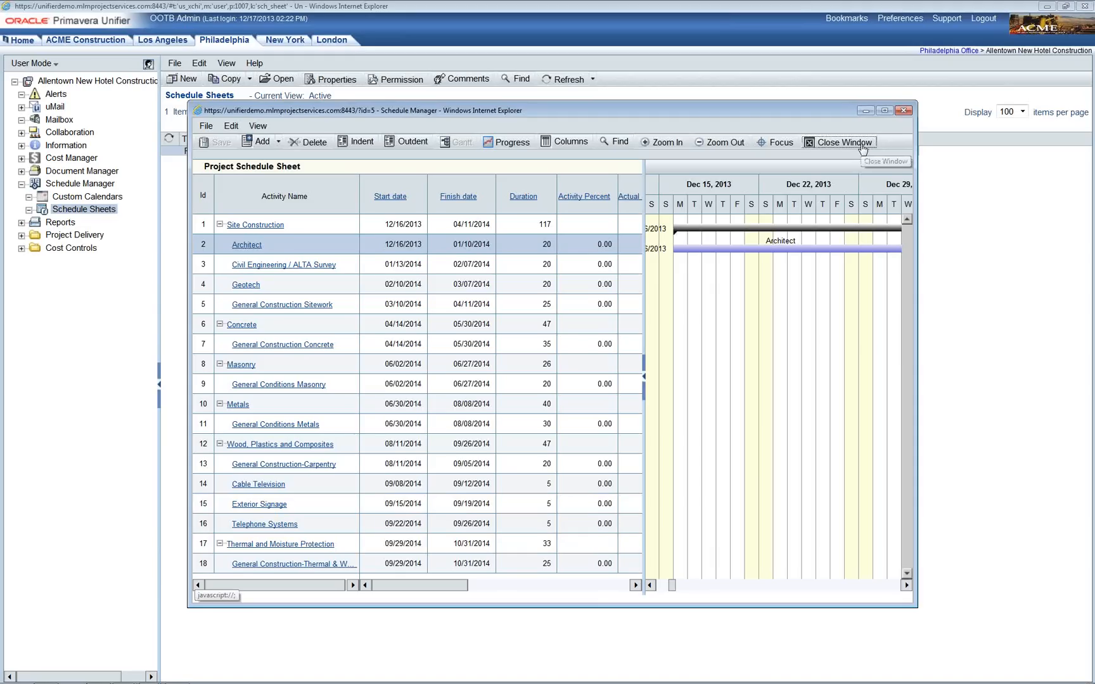
Step: Close the Project Schedule Sheet window and expand Cost Manager in the navigation tree
{"action": "left_click", "coordinate": [858, 144]}
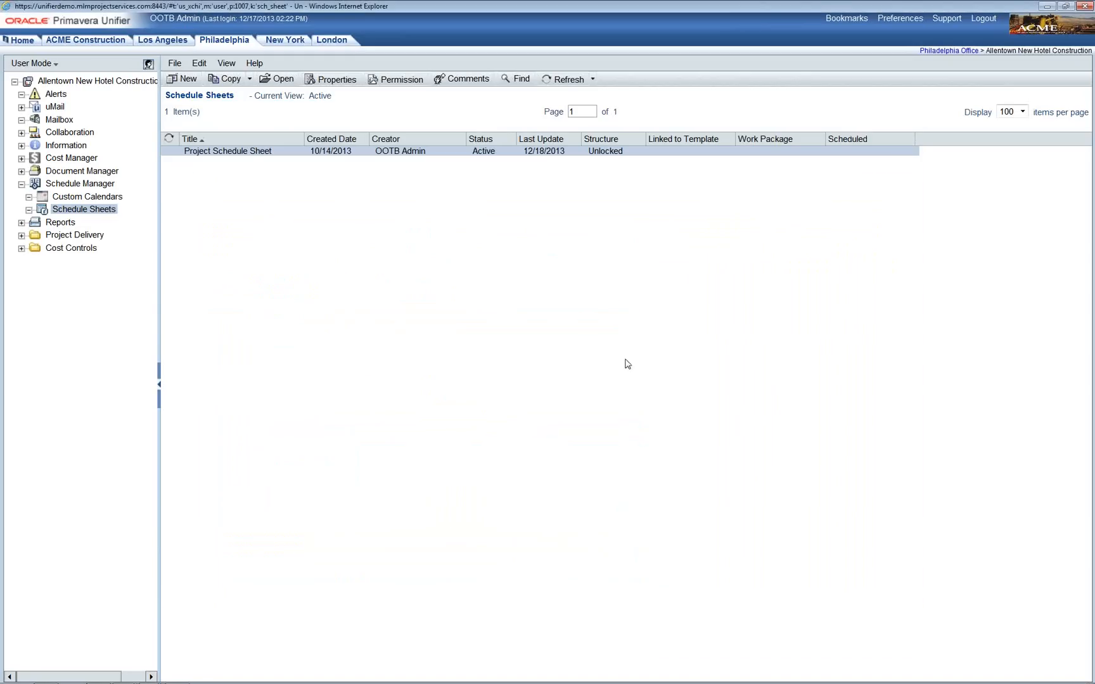
{"action": "left_click", "coordinate": [77, 159]}
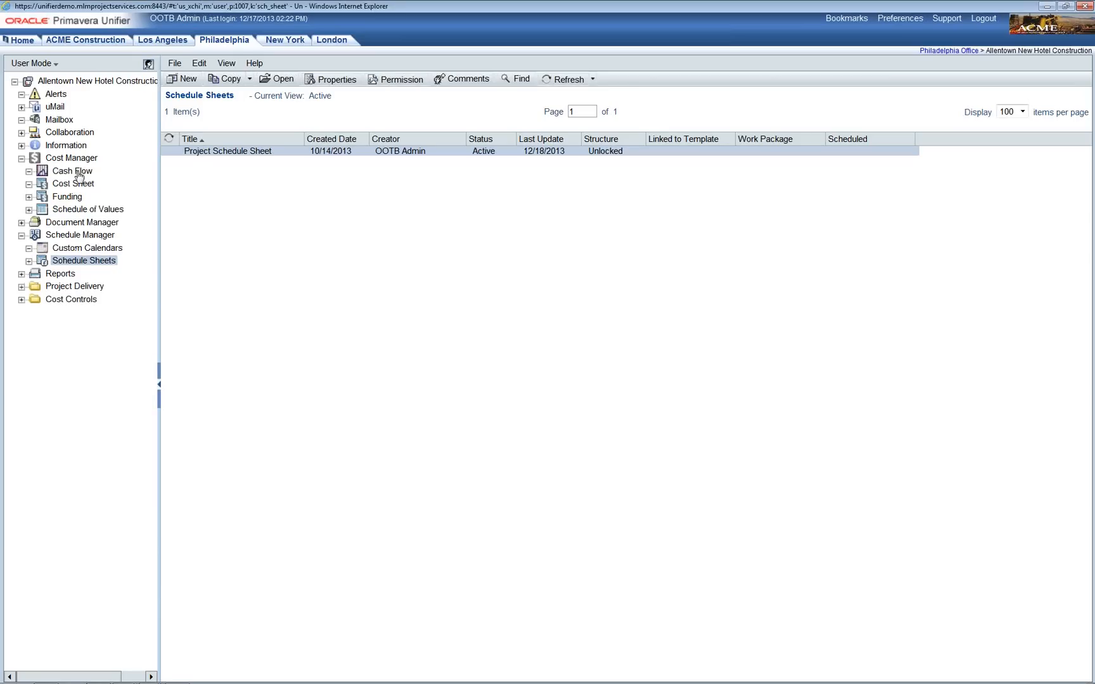
Step: From Cash Flow, preview the Project Budget Cash Flow sheet, then open its properties
{"action": "left_click", "coordinate": [74, 172]}
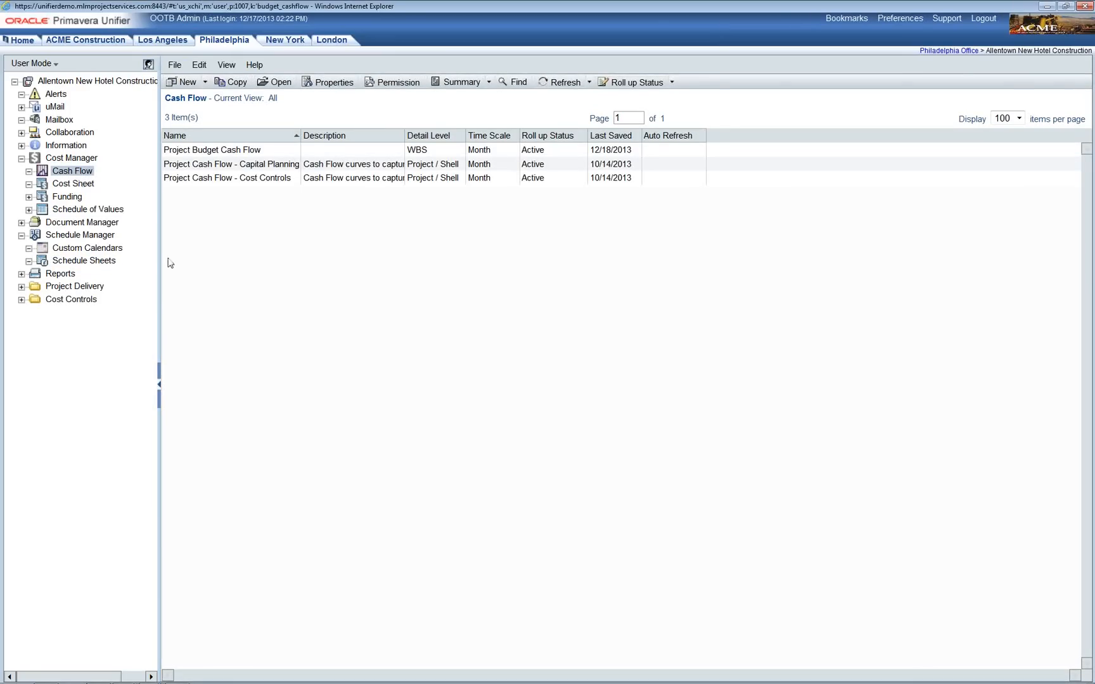
{"action": "left_click", "coordinate": [263, 155]}
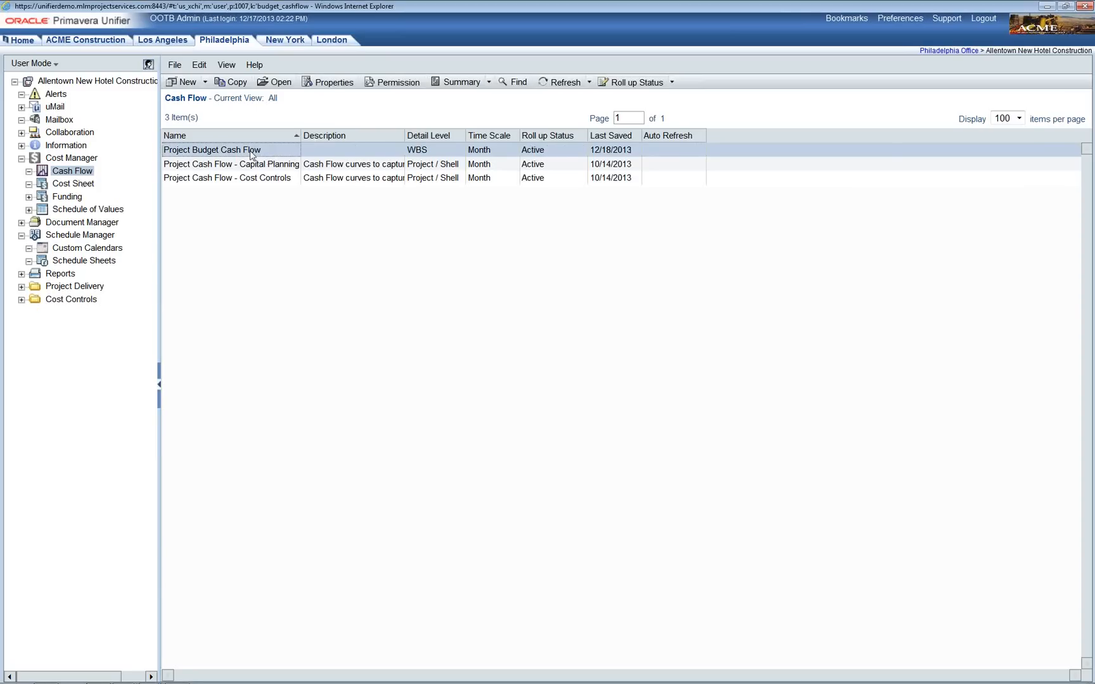
{"action": "double_click", "coordinate": [251, 153]}
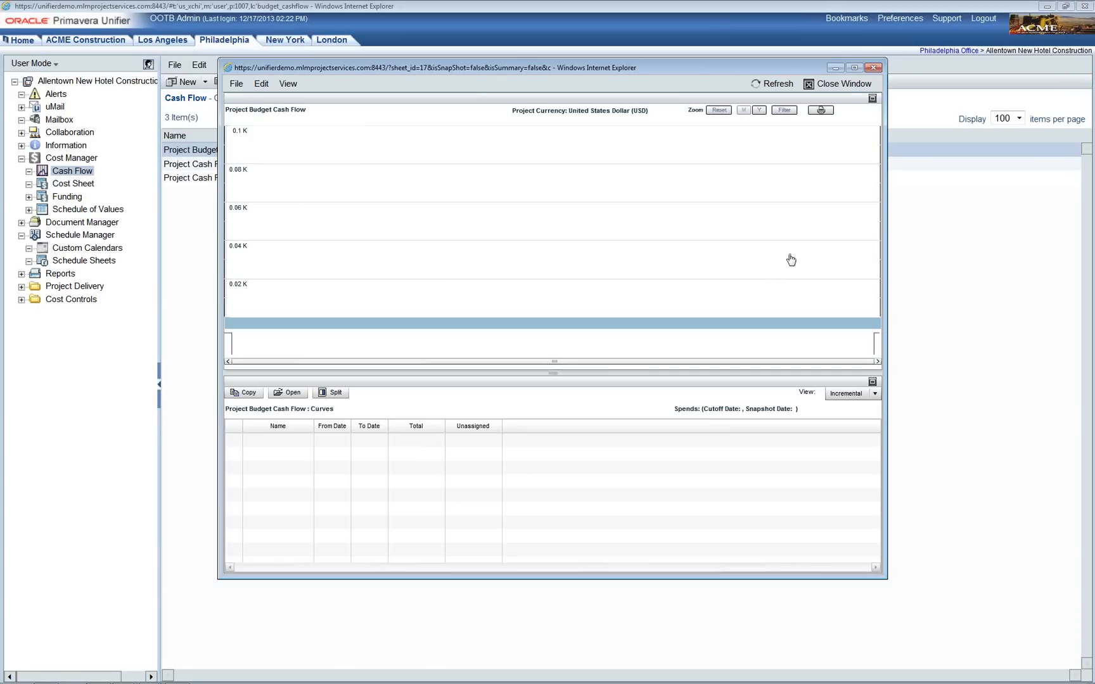
{"action": "left_click", "coordinate": [845, 92]}
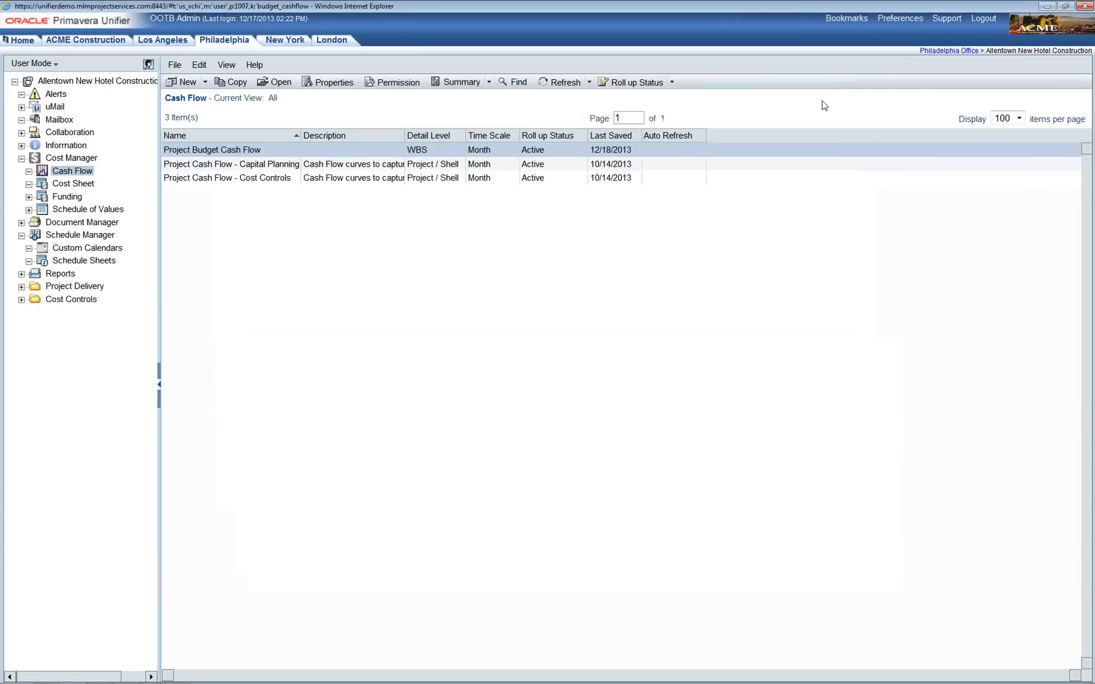
{"action": "left_click", "coordinate": [343, 90]}
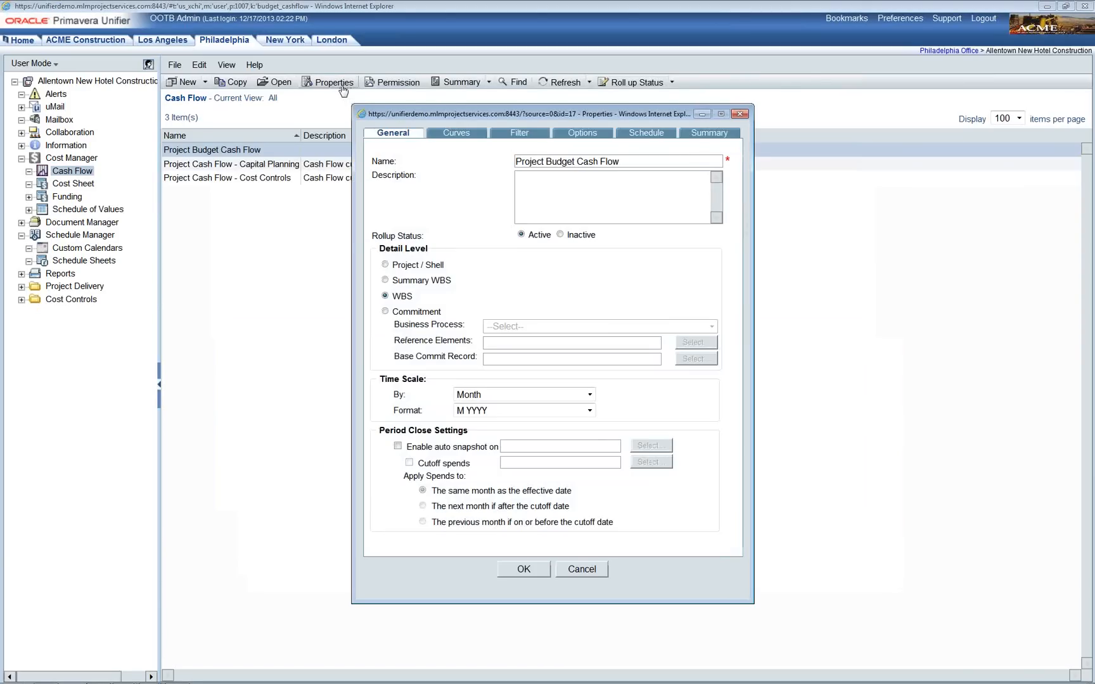
Step: Show the empty Curves list of Project Budget Cash Flow and bring up the curve types to add
{"action": "left_click", "coordinate": [470, 141]}
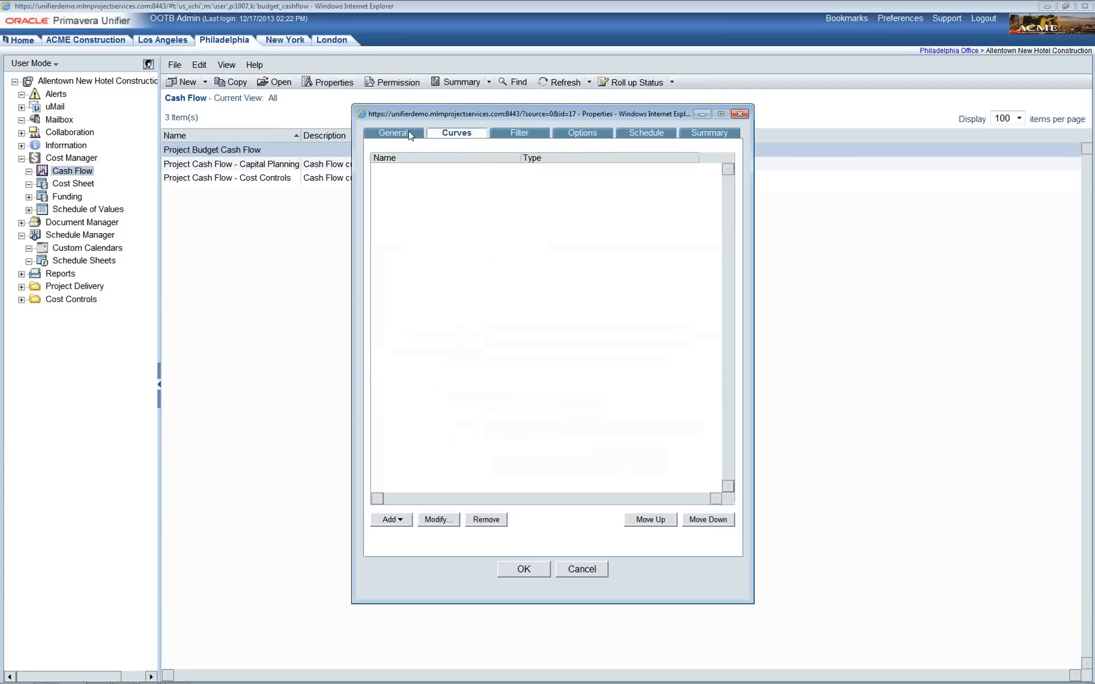
{"action": "left_click", "coordinate": [410, 135]}
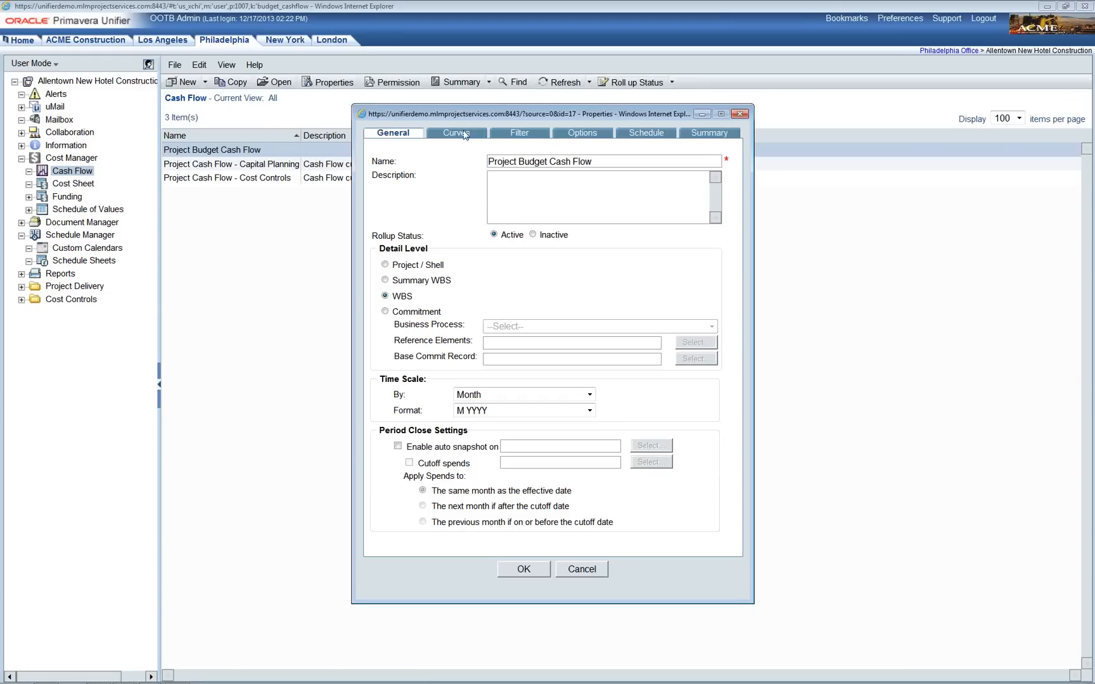
{"action": "left_click", "coordinate": [466, 135]}
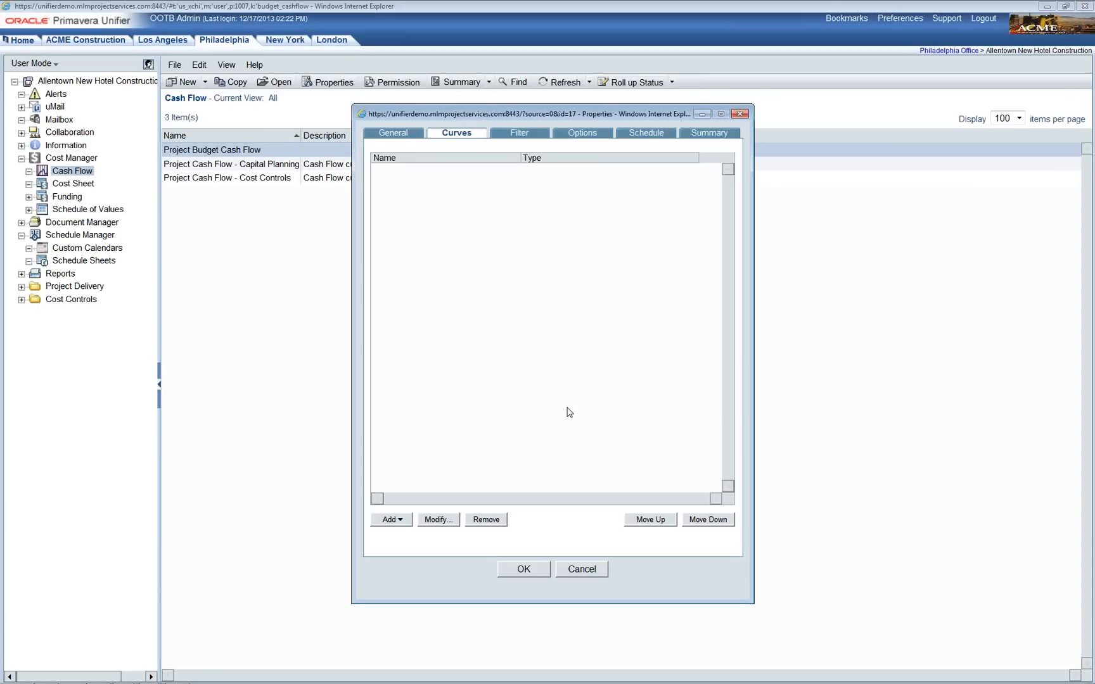
{"action": "left_click", "coordinate": [394, 525]}
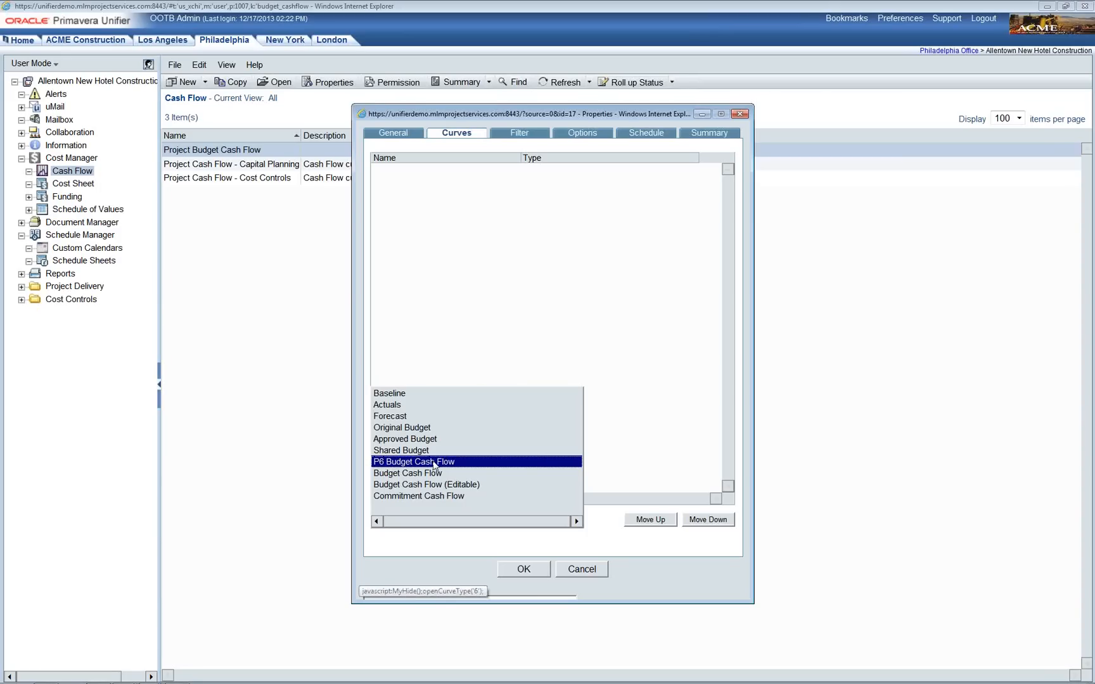
Step: Add a P6 Budget Cash Flow baseline curve using Project Schedule Sheet data, then start a Budget Cash Flow custom curve
{"action": "left_click", "coordinate": [434, 464]}
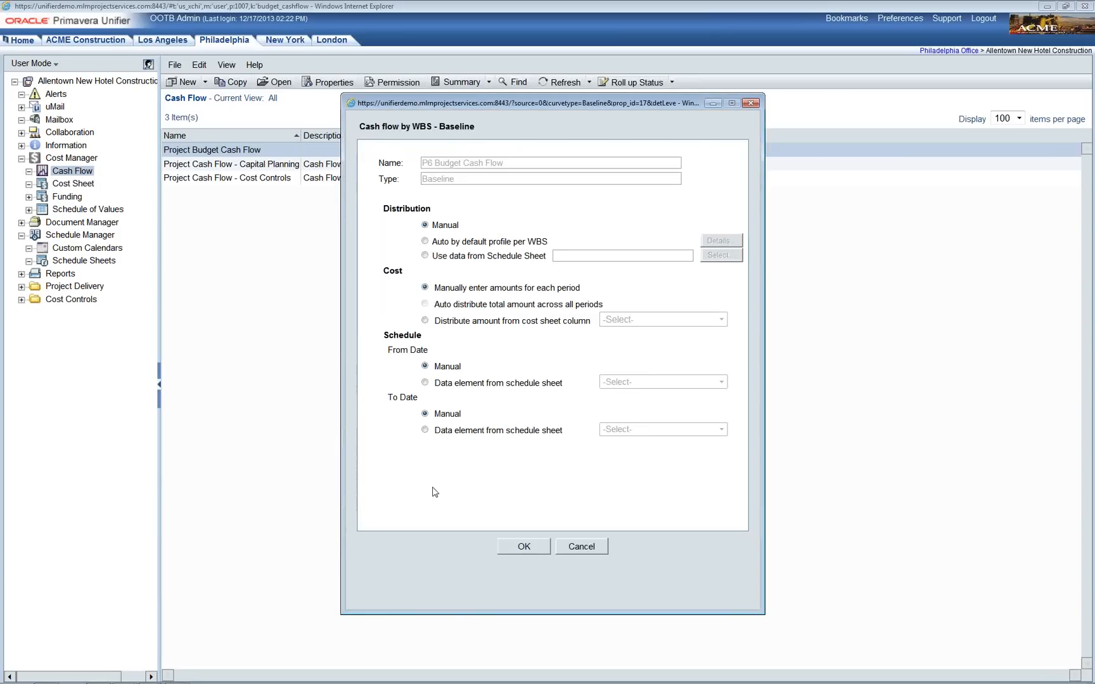
{"action": "left_click", "coordinate": [429, 256]}
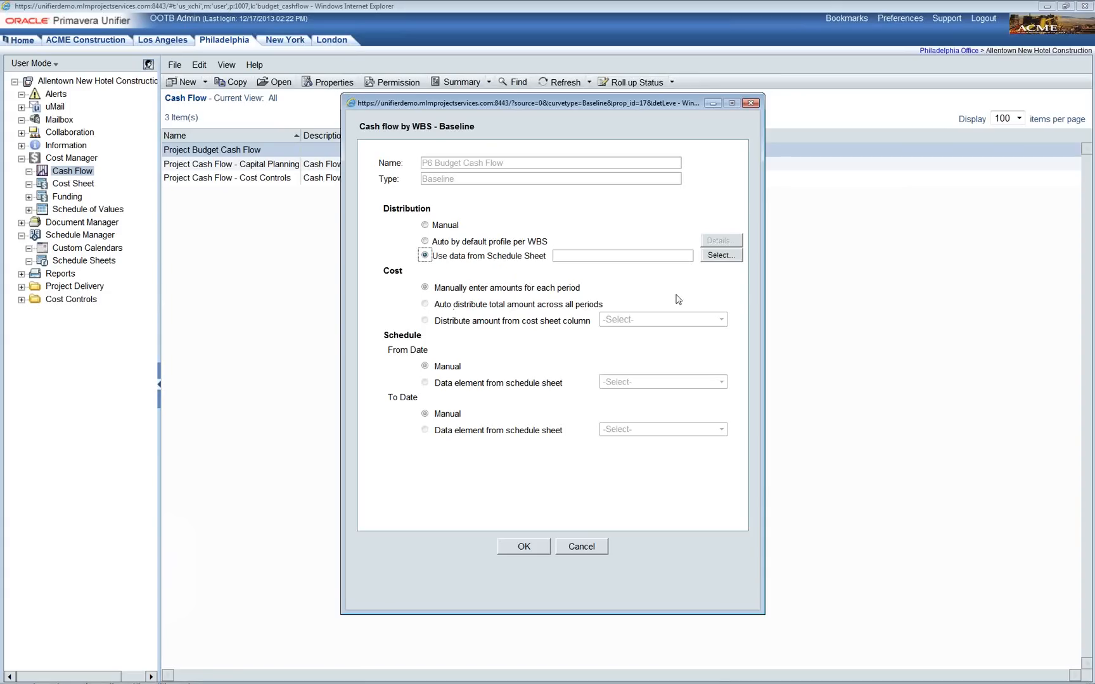
{"action": "left_click", "coordinate": [739, 258]}
{"action": "left_click", "coordinate": [731, 258]}
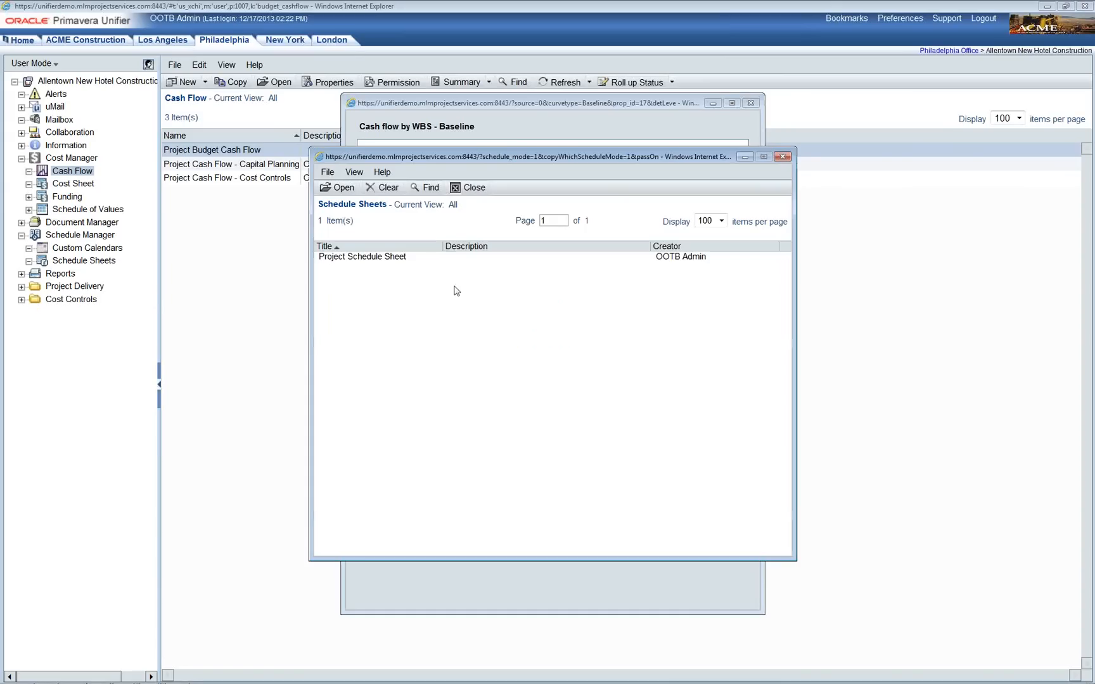
{"action": "left_click", "coordinate": [387, 257]}
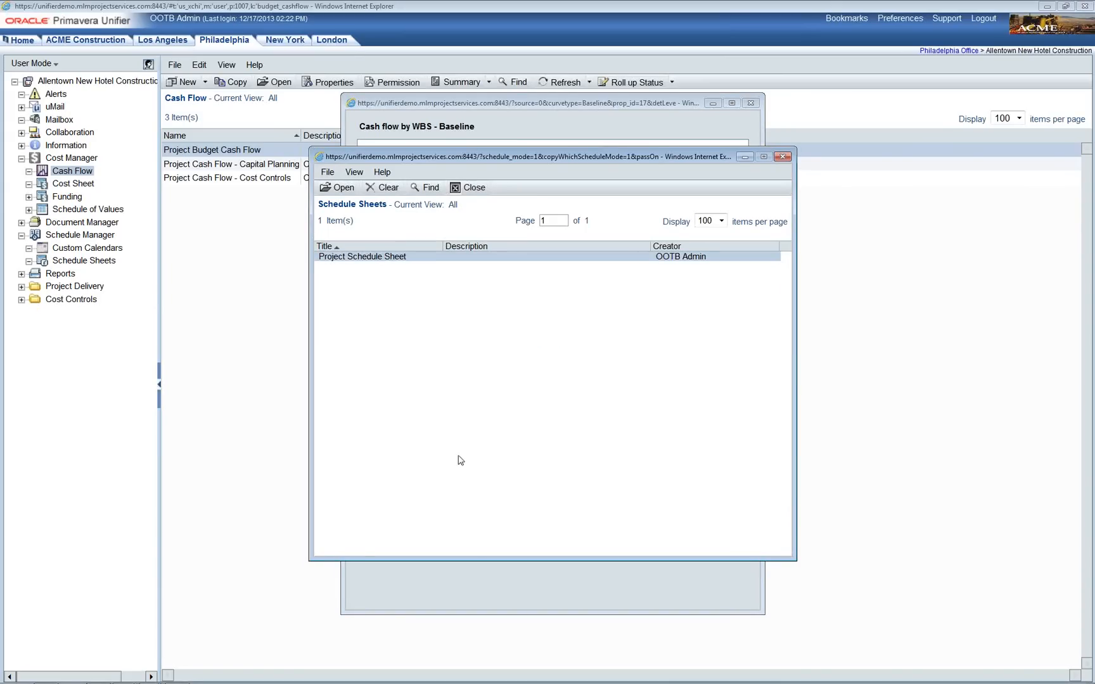
{"action": "left_click", "coordinate": [341, 188]}
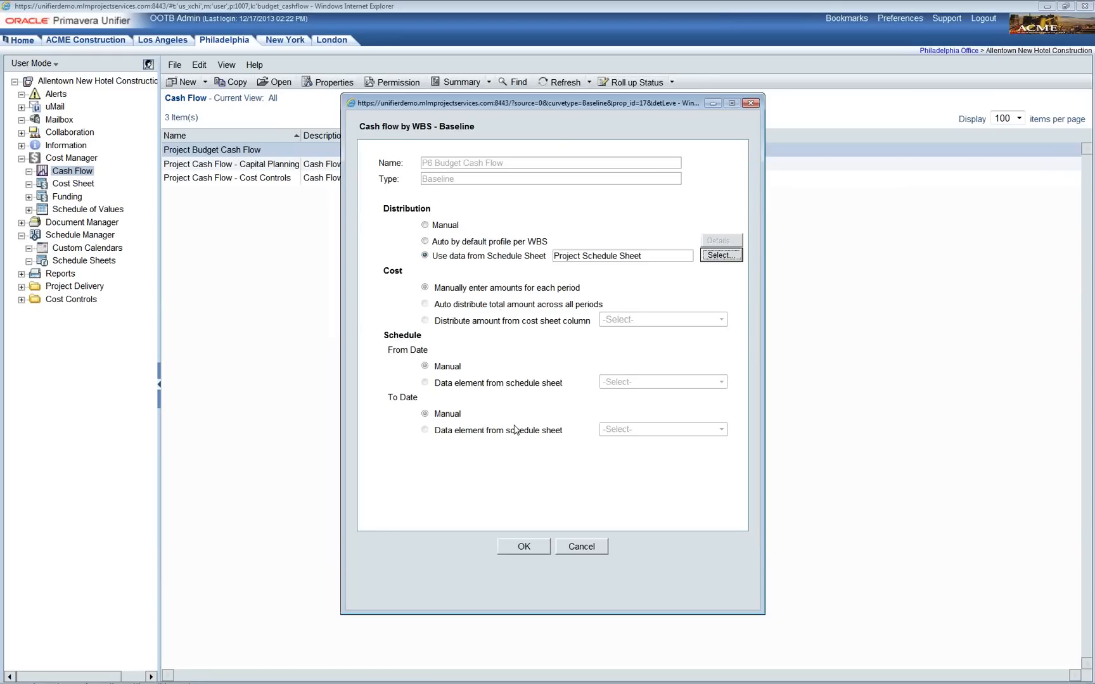
{"action": "left_click", "coordinate": [540, 550]}
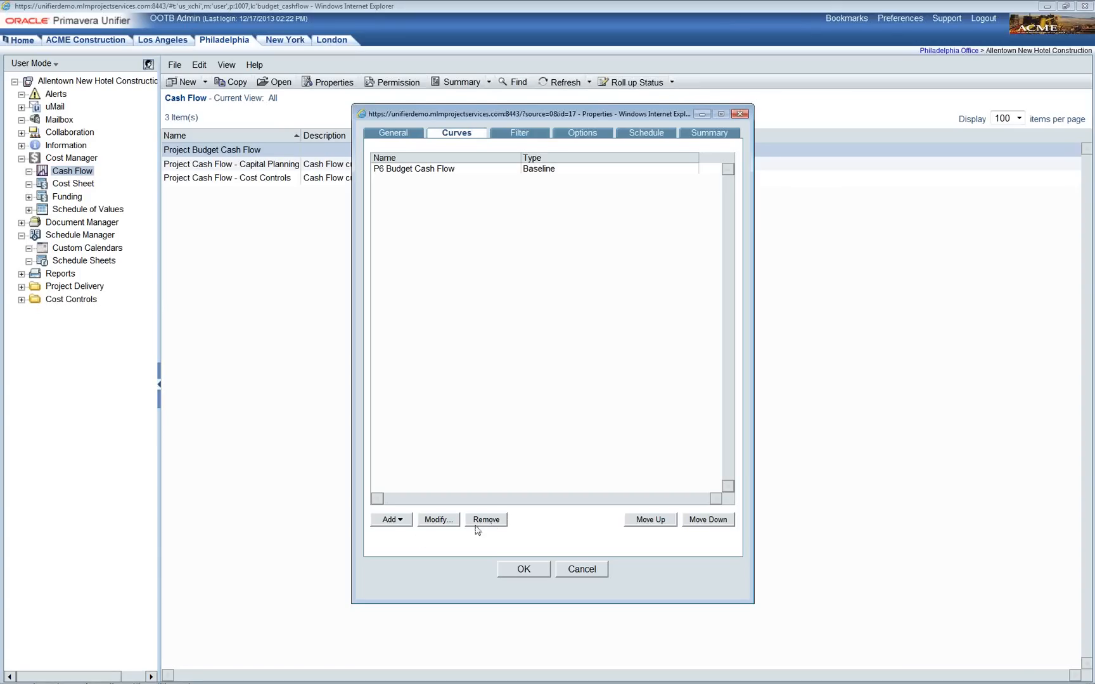
{"action": "left_click", "coordinate": [402, 520]}
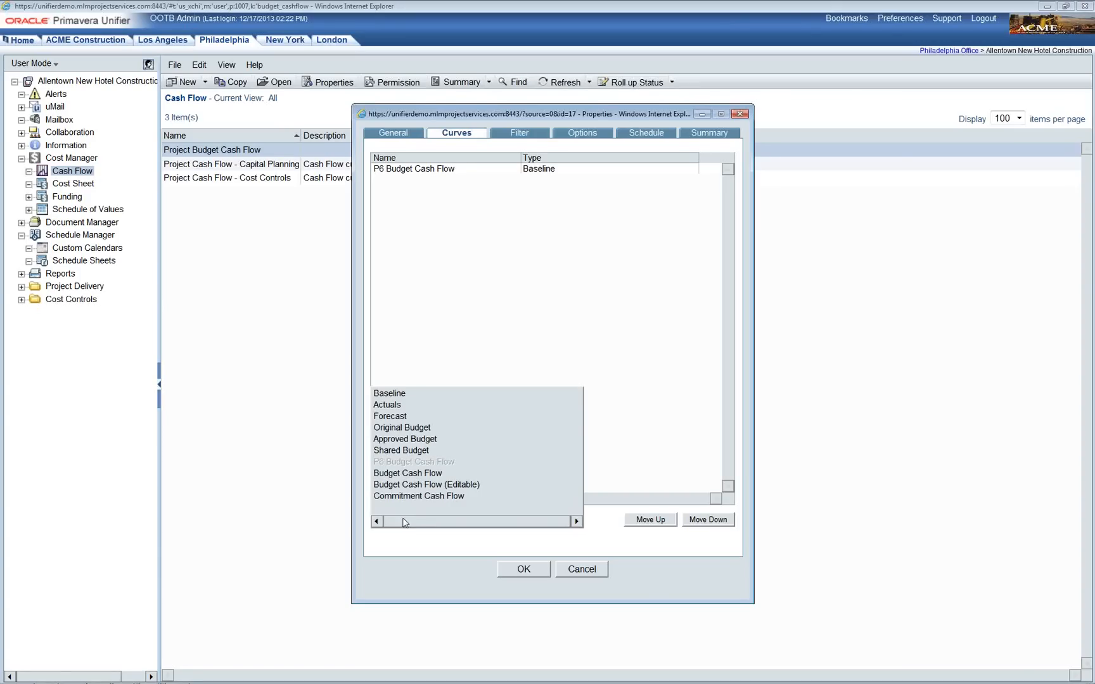
{"action": "left_click", "coordinate": [426, 477]}
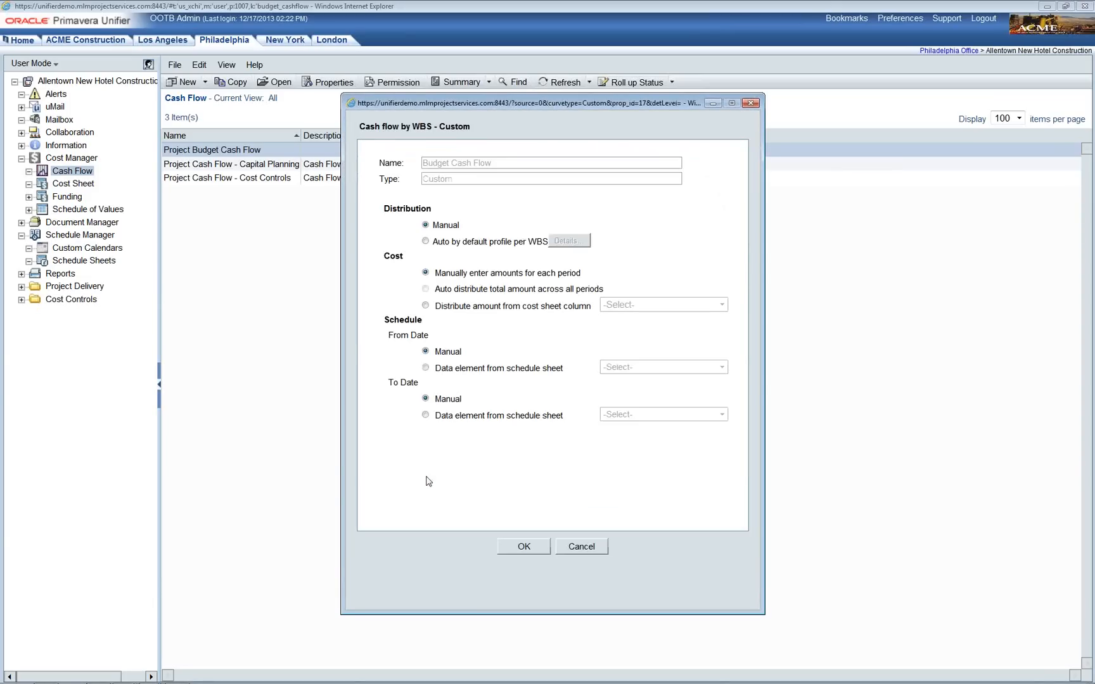
Step: Set the custom curve to Auto by default profile per WBS and select the WBS rows from Geotech to Architect
{"action": "left_click", "coordinate": [425, 241]}
{"action": "left_click", "coordinate": [588, 244]}
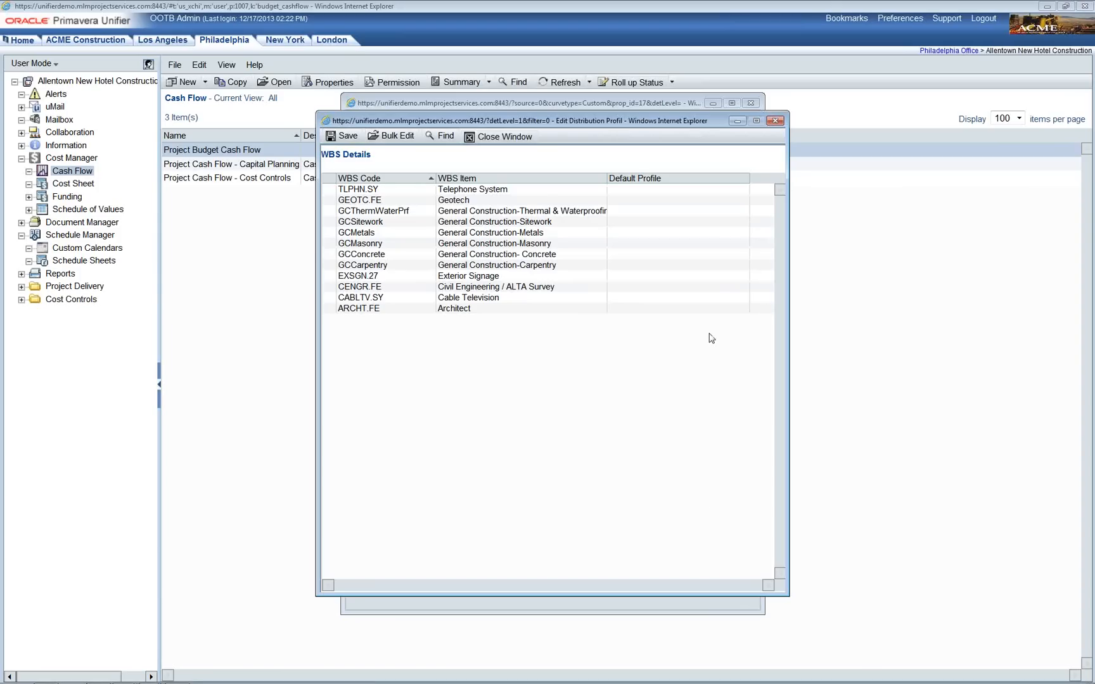
{"action": "left_click_drag", "start_coordinate": [541, 193], "coordinate": [513, 313]}
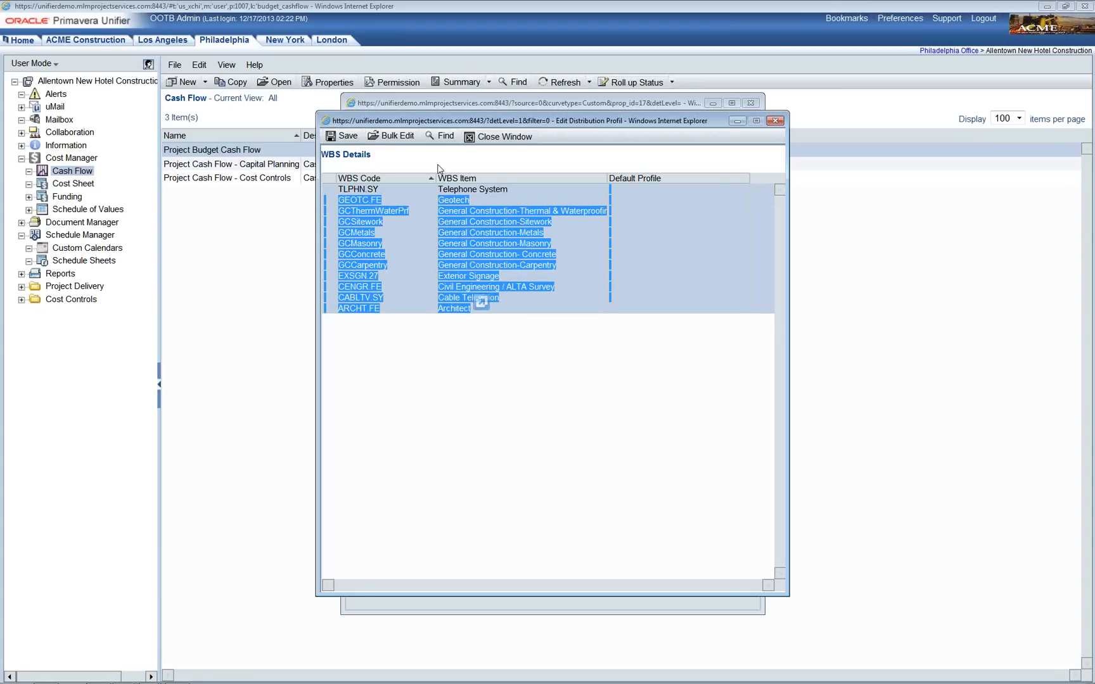
Step: Assign the Linear distribution profile to all twelve selected WBS rows
{"action": "left_click", "coordinate": [407, 141]}
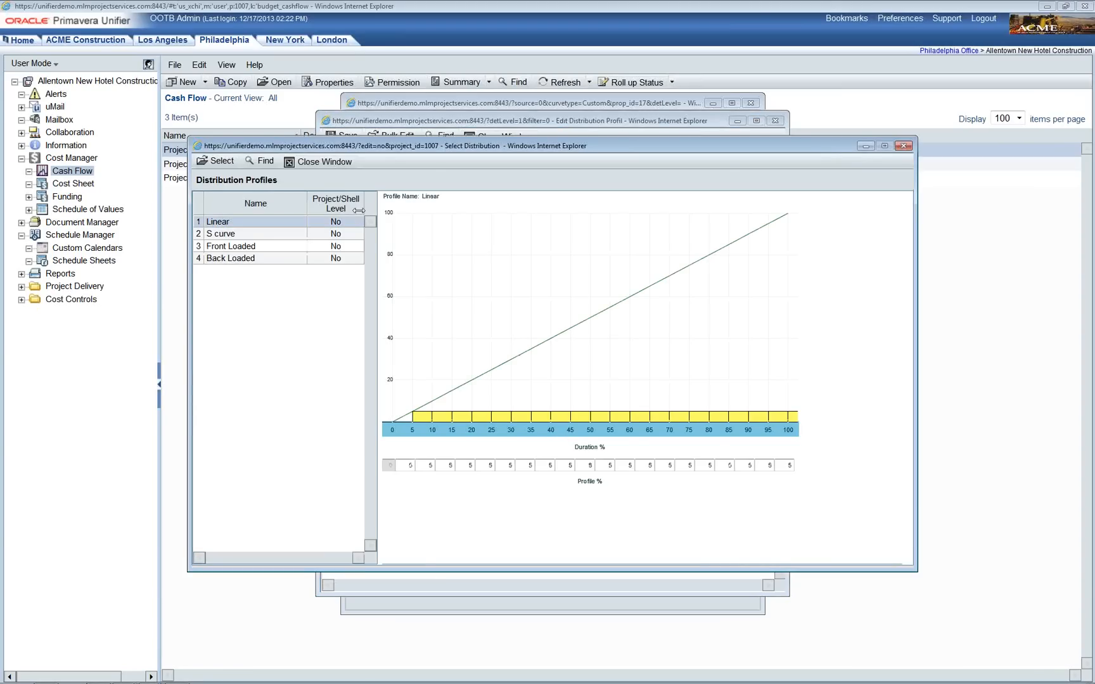
{"action": "left_click", "coordinate": [287, 230]}
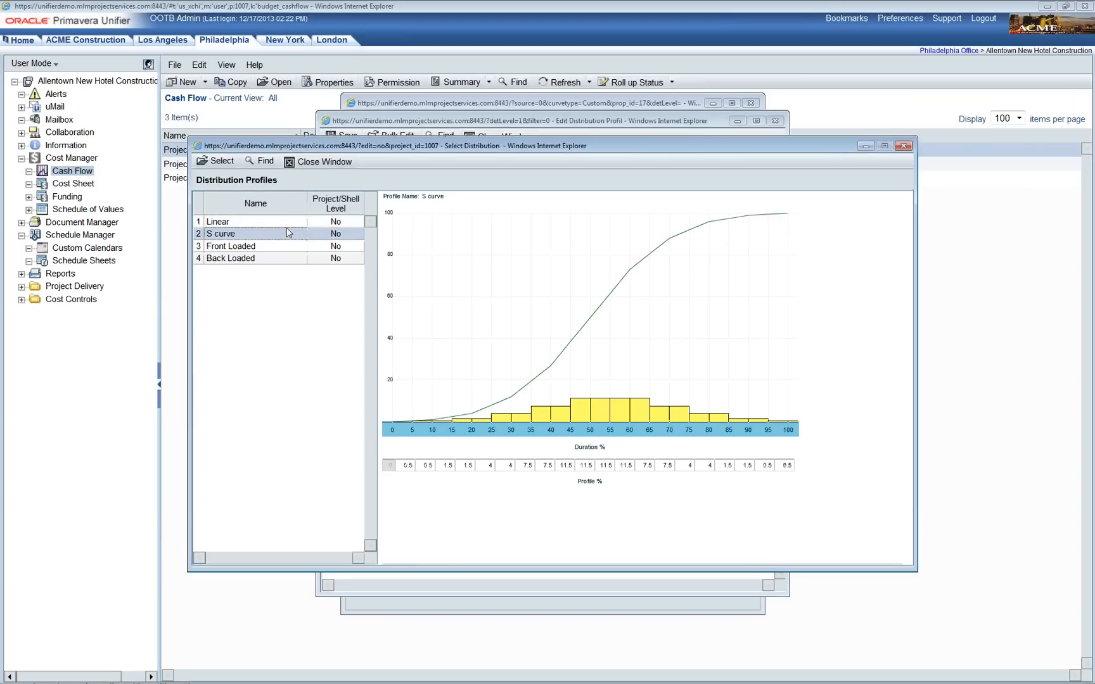
{"action": "left_click", "coordinate": [285, 223]}
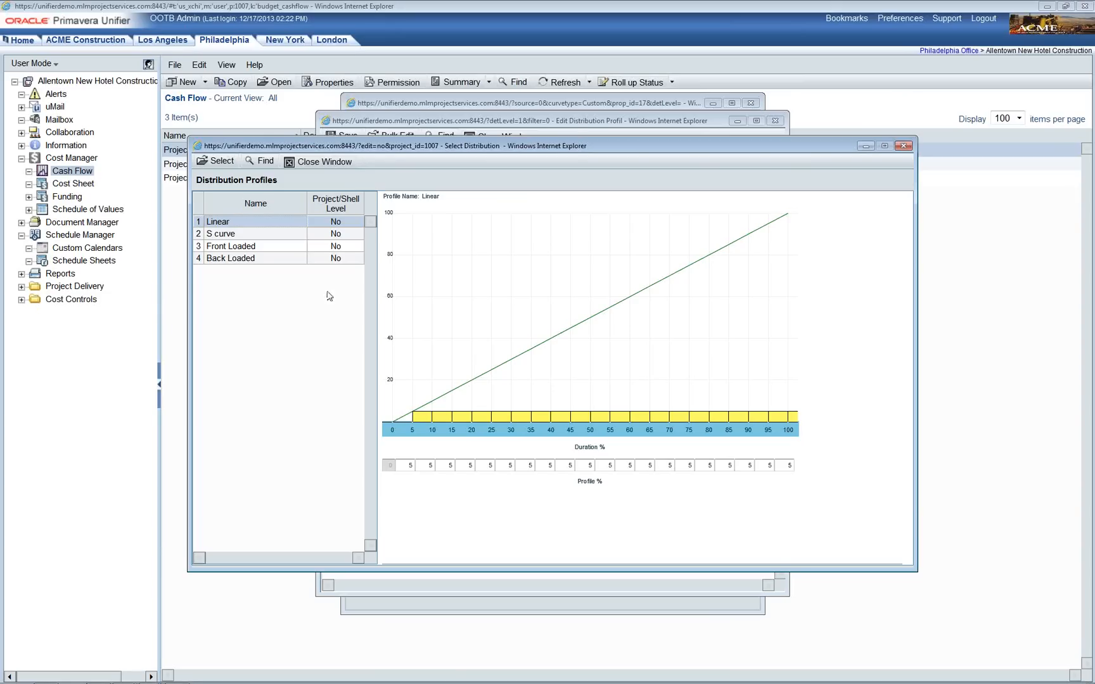
{"action": "left_click", "coordinate": [338, 164]}
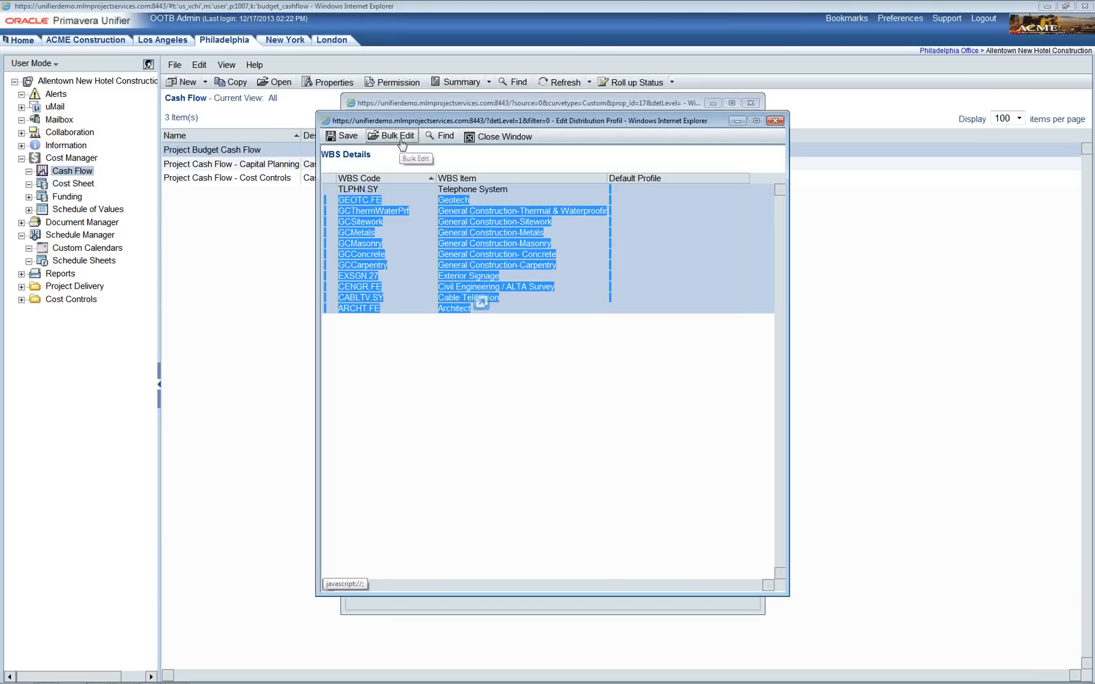
{"action": "left_click", "coordinate": [402, 137]}
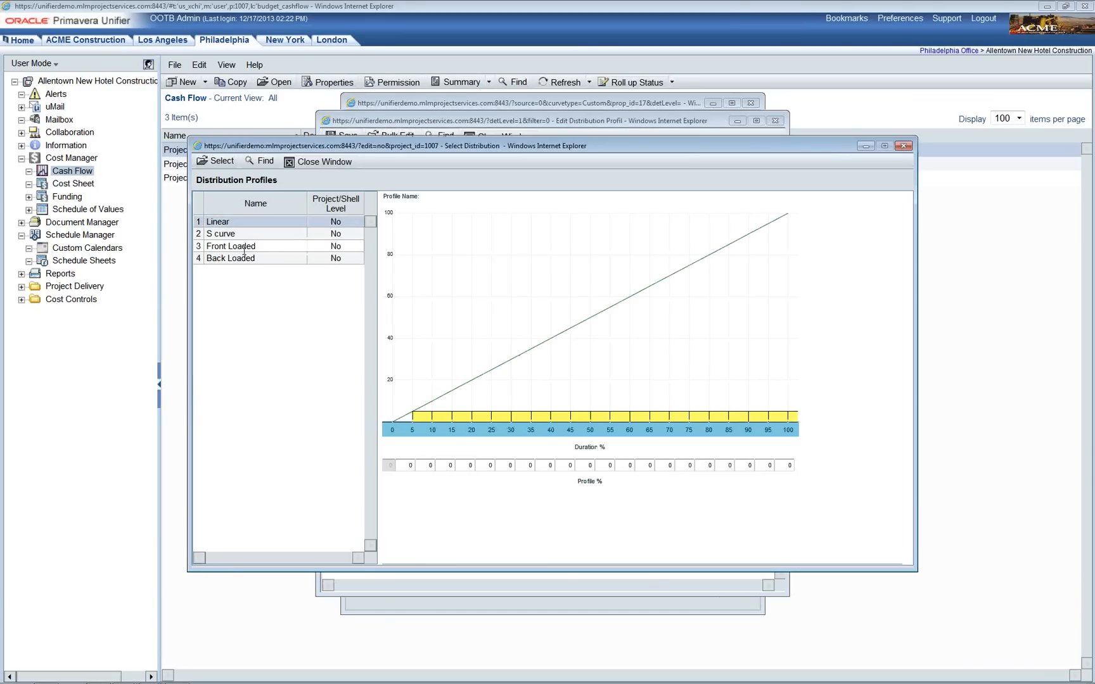
{"action": "left_click", "coordinate": [221, 162]}
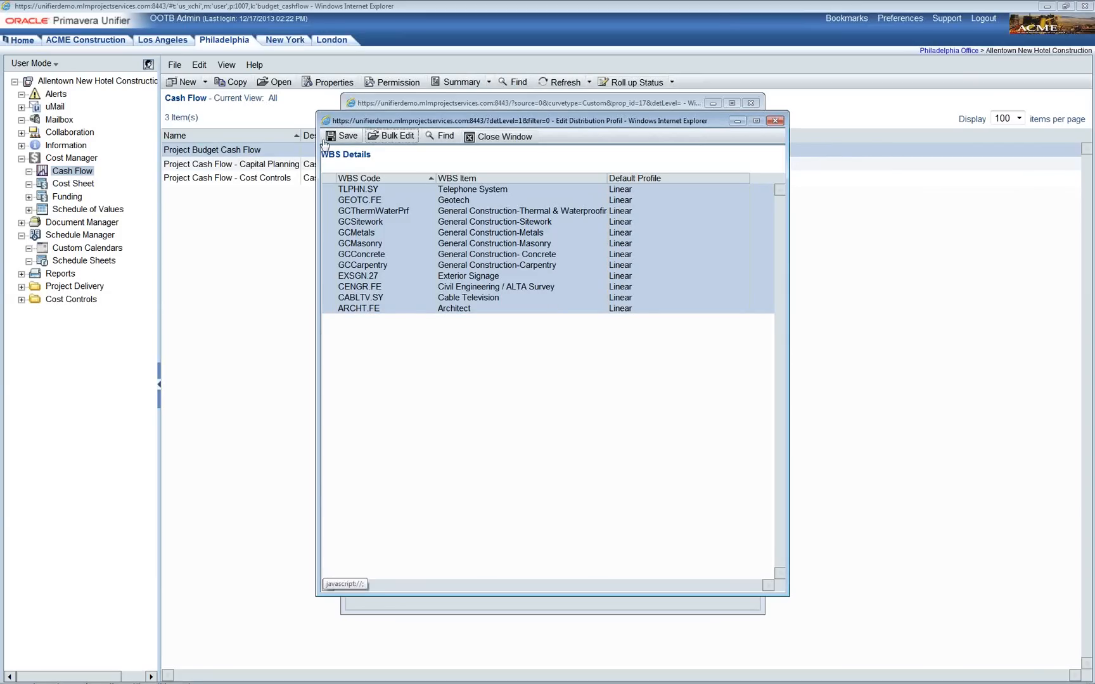
Step: Save the WBS profiles and distribute the Budget Cash Flow curve from the Revised Budget cost sheet column
{"action": "left_click", "coordinate": [347, 136]}
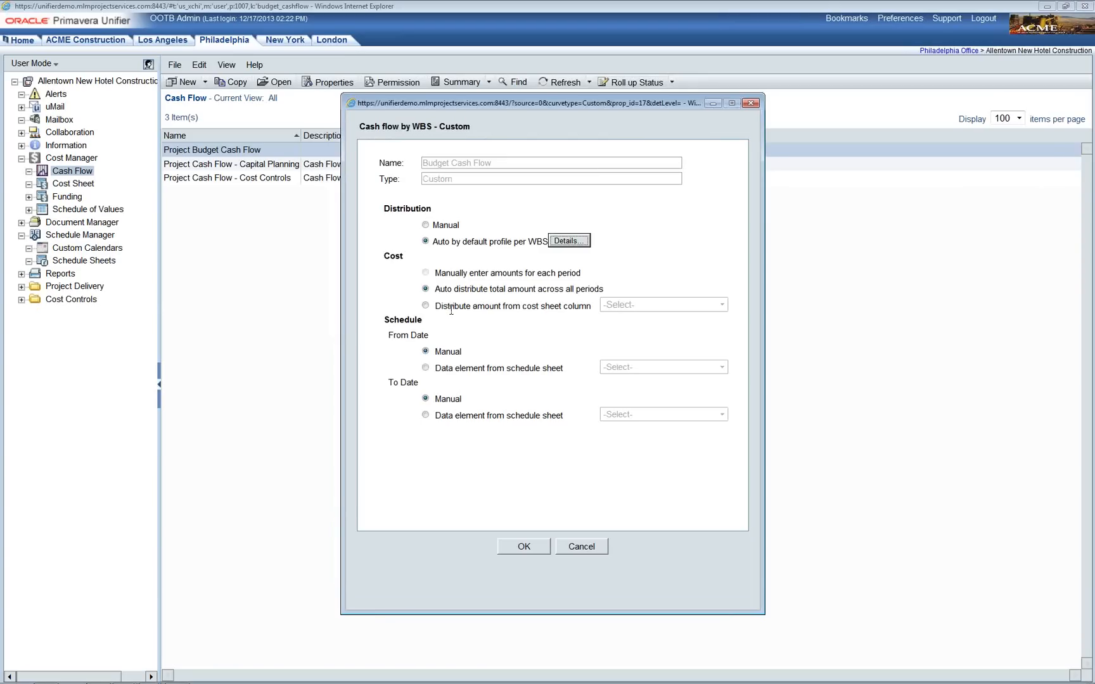
{"action": "left_click", "coordinate": [426, 306]}
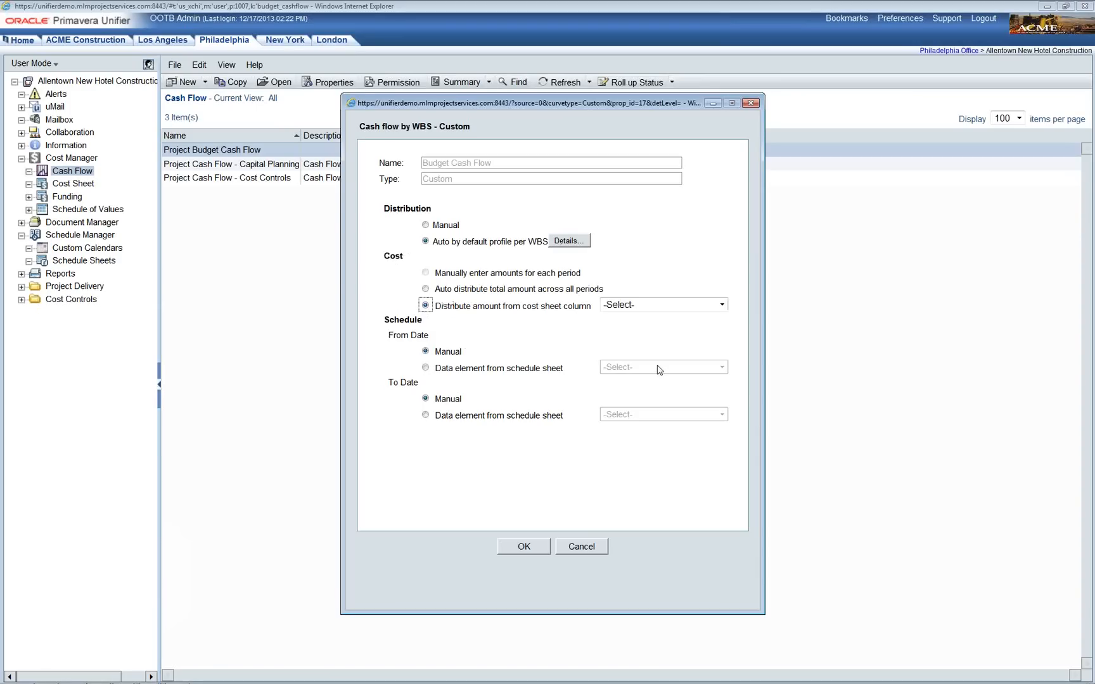
{"action": "left_click", "coordinate": [722, 305]}
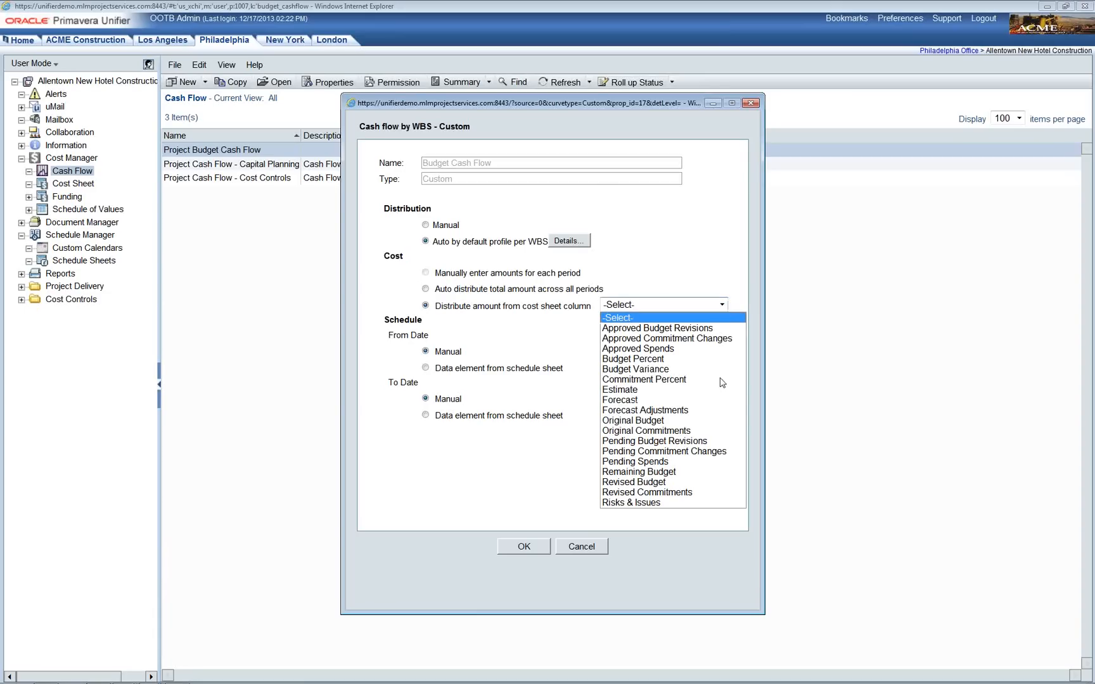
{"action": "left_click", "coordinate": [714, 482]}
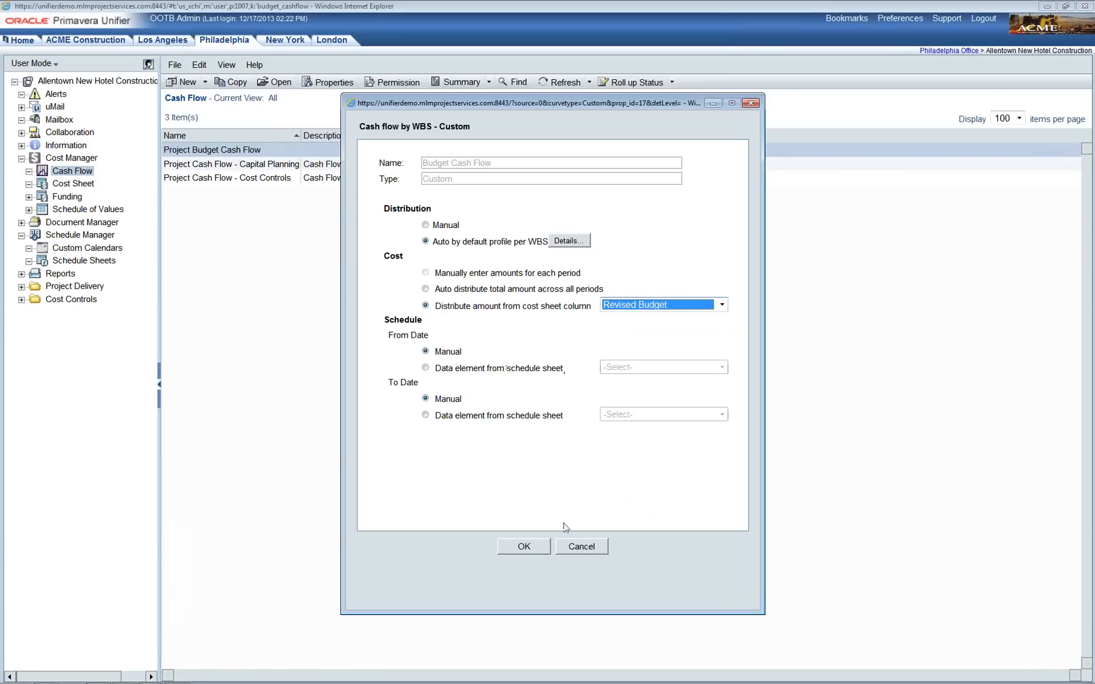
{"action": "left_click", "coordinate": [531, 554]}
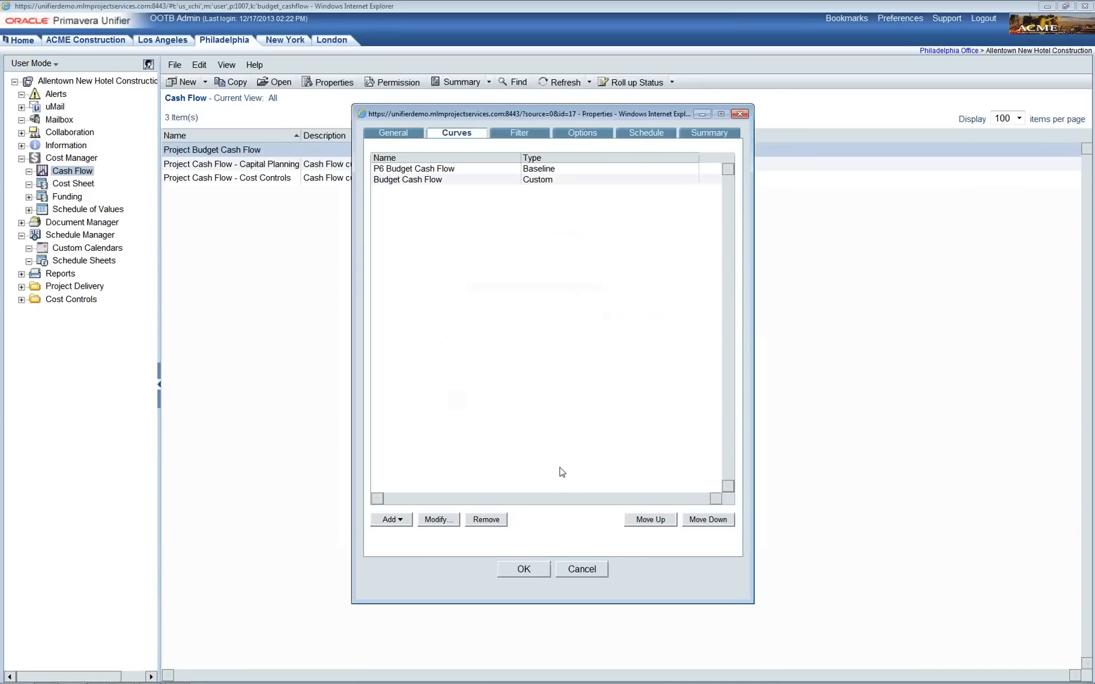
Step: Add a Commitment Cash Flow curve set to Auto per WBS, bulk-assigning Linear to all twelve WBS rows
{"action": "left_click", "coordinate": [408, 522]}
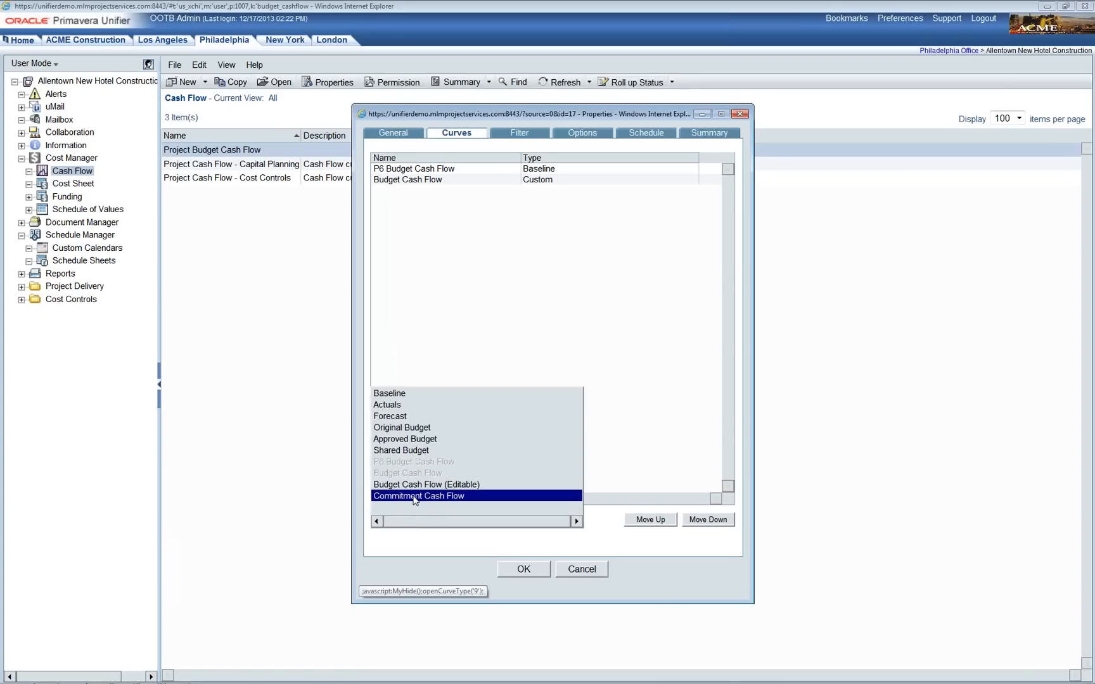
{"action": "left_click", "coordinate": [415, 497]}
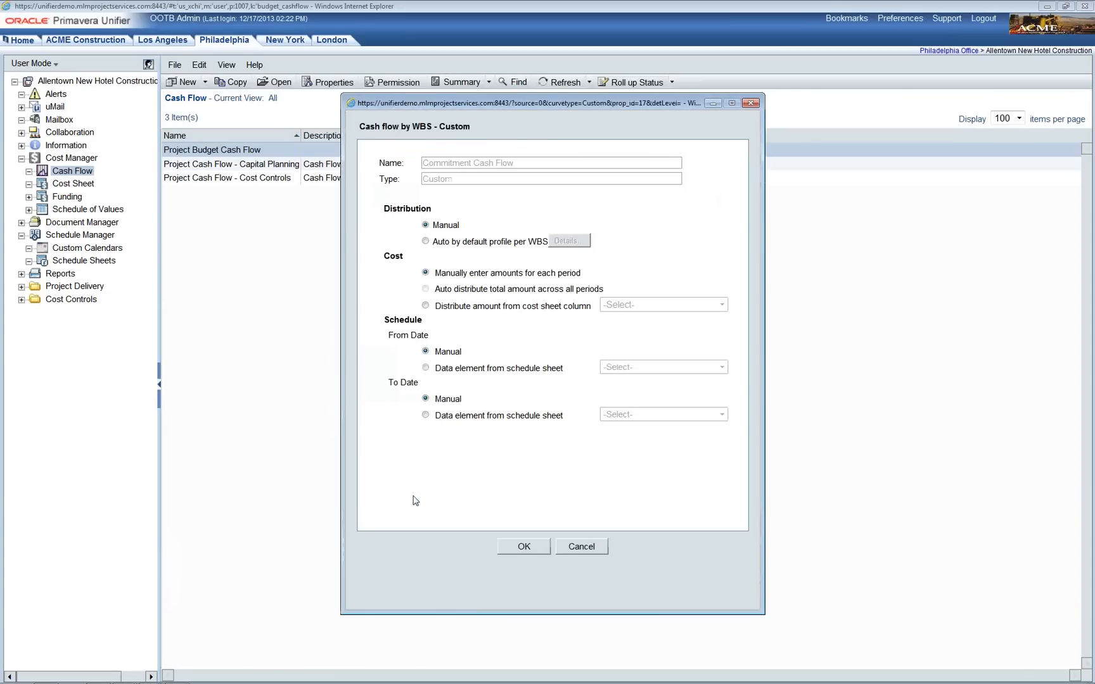
{"action": "left_click", "coordinate": [426, 241]}
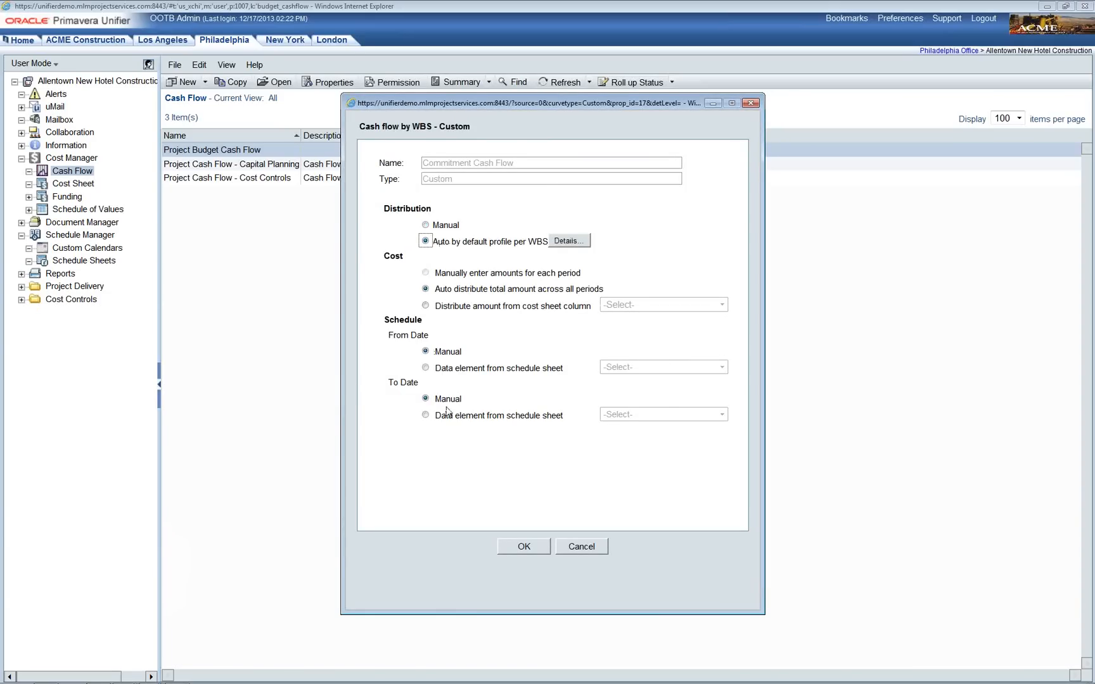
{"action": "left_click", "coordinate": [574, 246]}
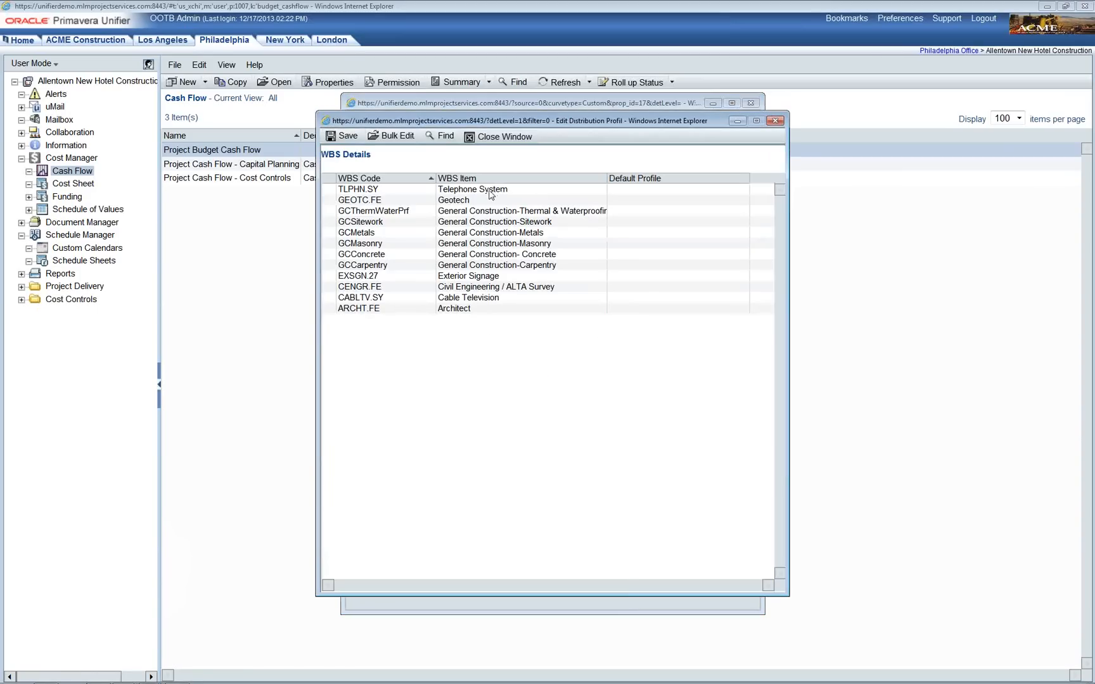
{"action": "left_click", "coordinate": [469, 200]}
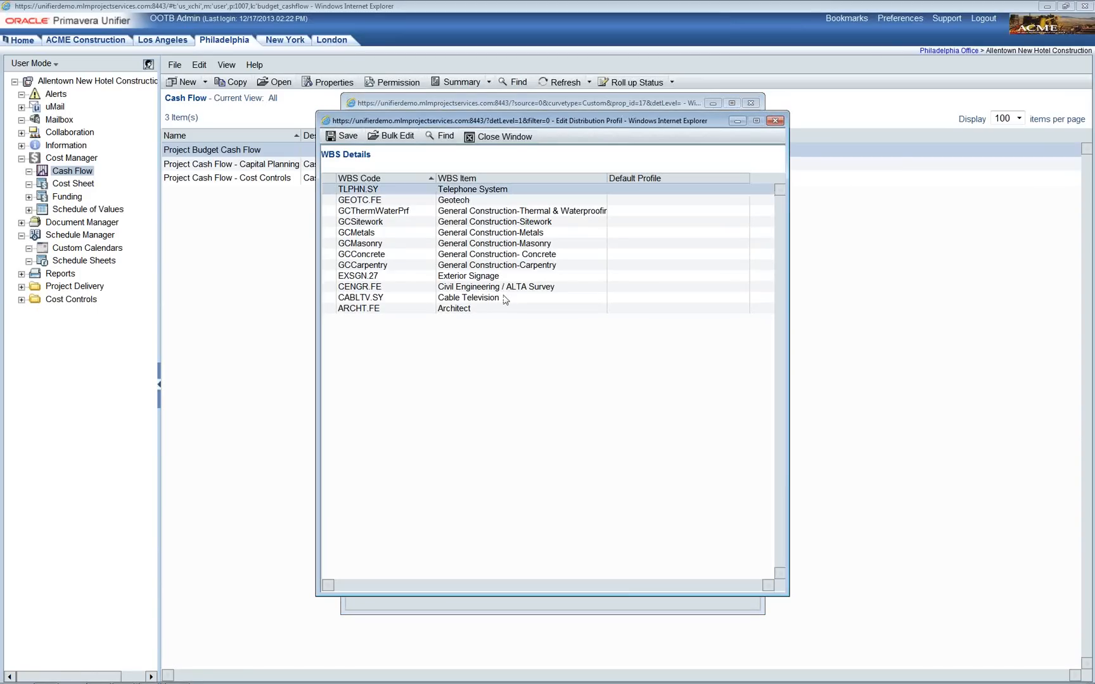
{"action": "left_click", "coordinate": [486, 310], "text": "shift"}
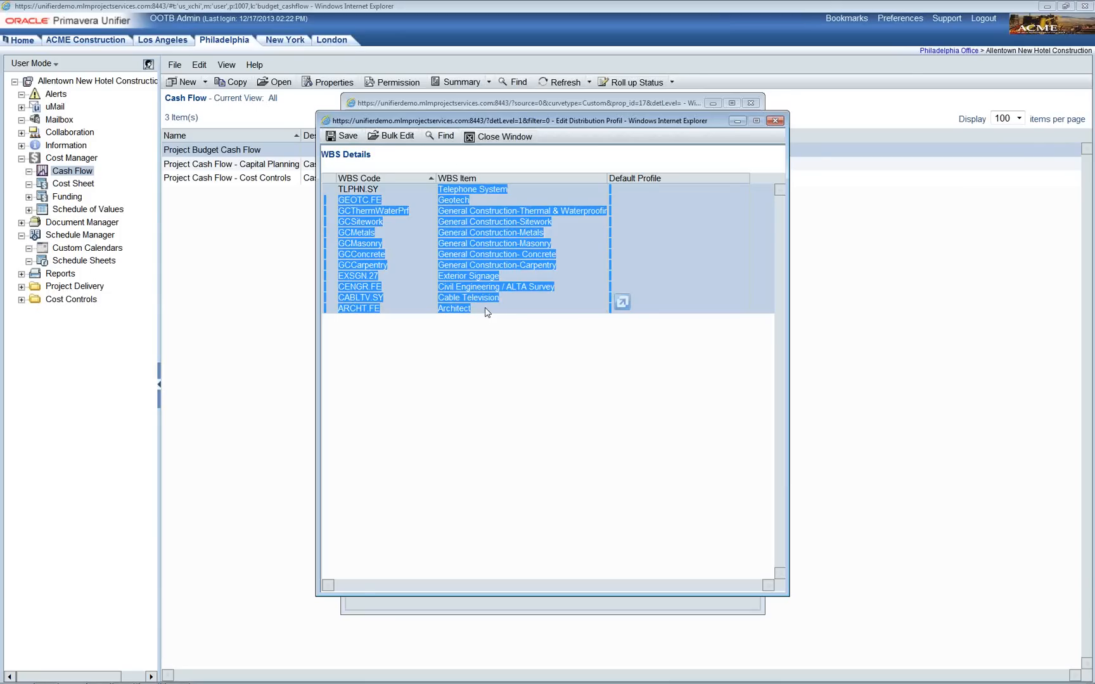
{"action": "left_click", "coordinate": [408, 138]}
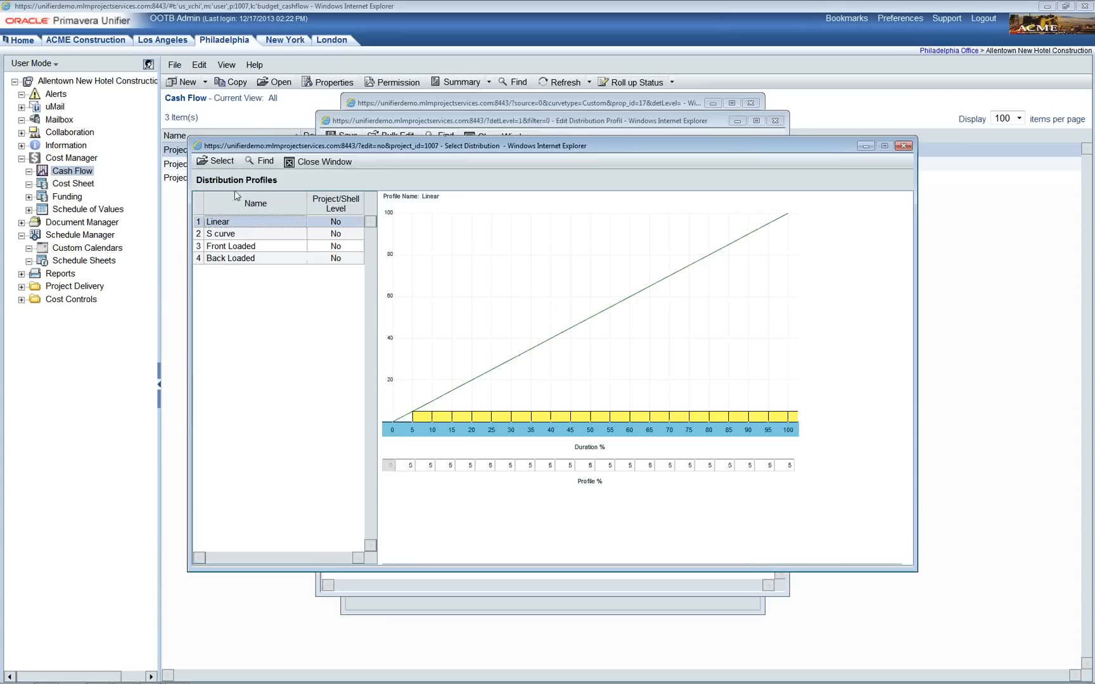
{"action": "left_click", "coordinate": [221, 162]}
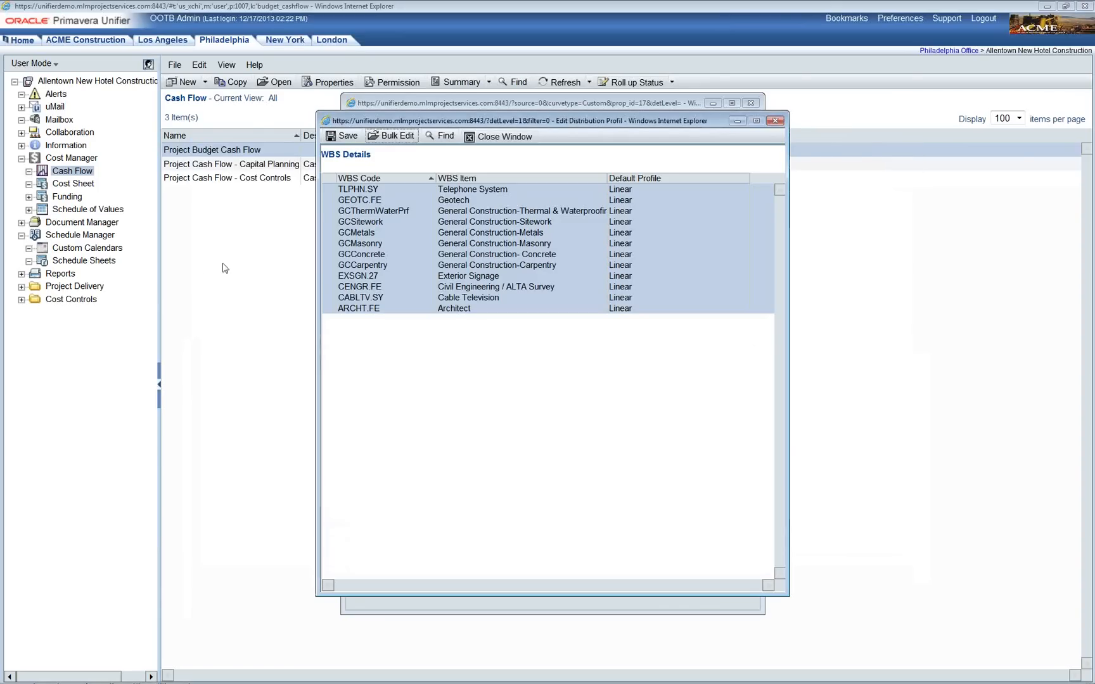
Step: Save the WBS default profiles and create the Commitment Cash Flow curve distributing the Revised Commitments cost sheet column
{"action": "left_click", "coordinate": [347, 137]}
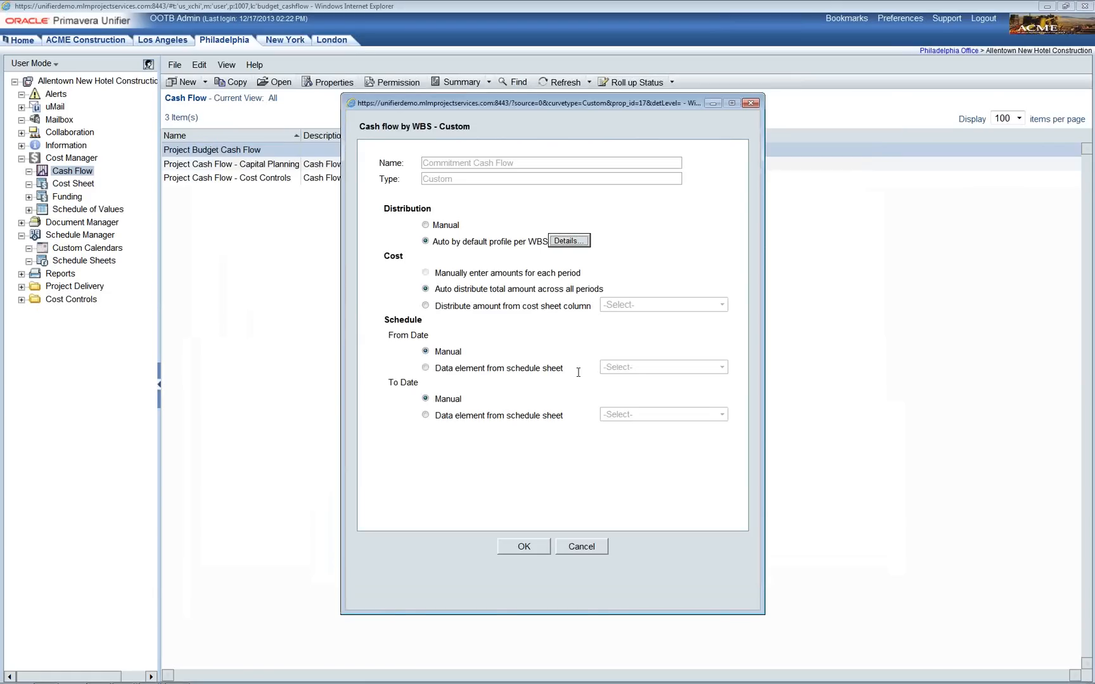
{"action": "left_click", "coordinate": [425, 305]}
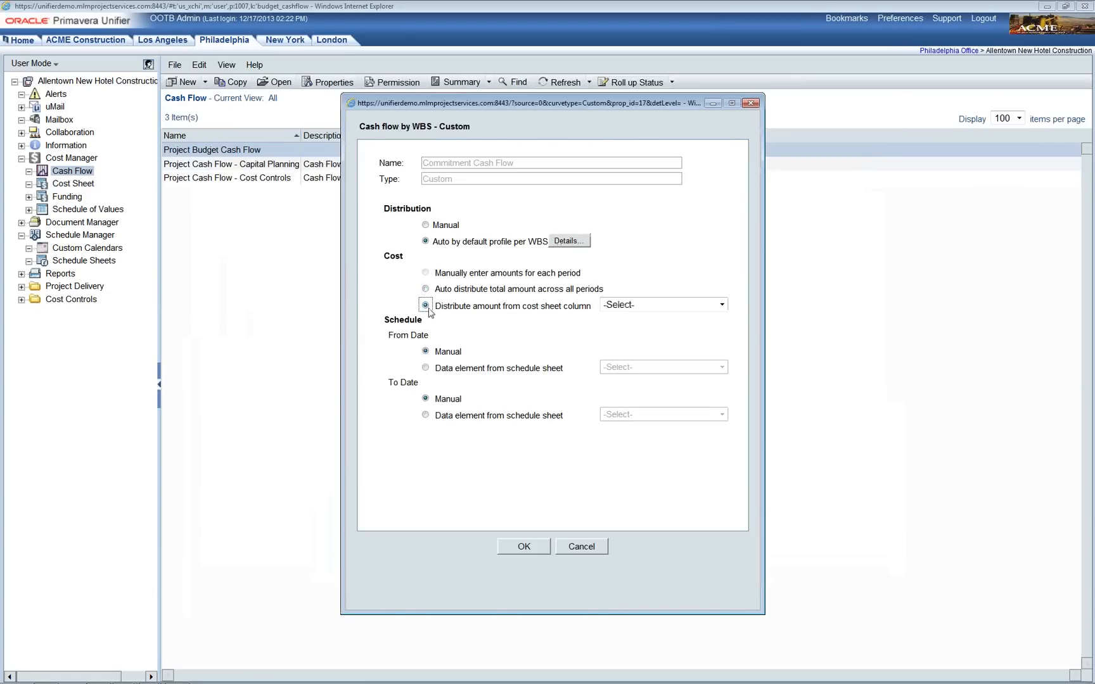
{"action": "left_click", "coordinate": [722, 306]}
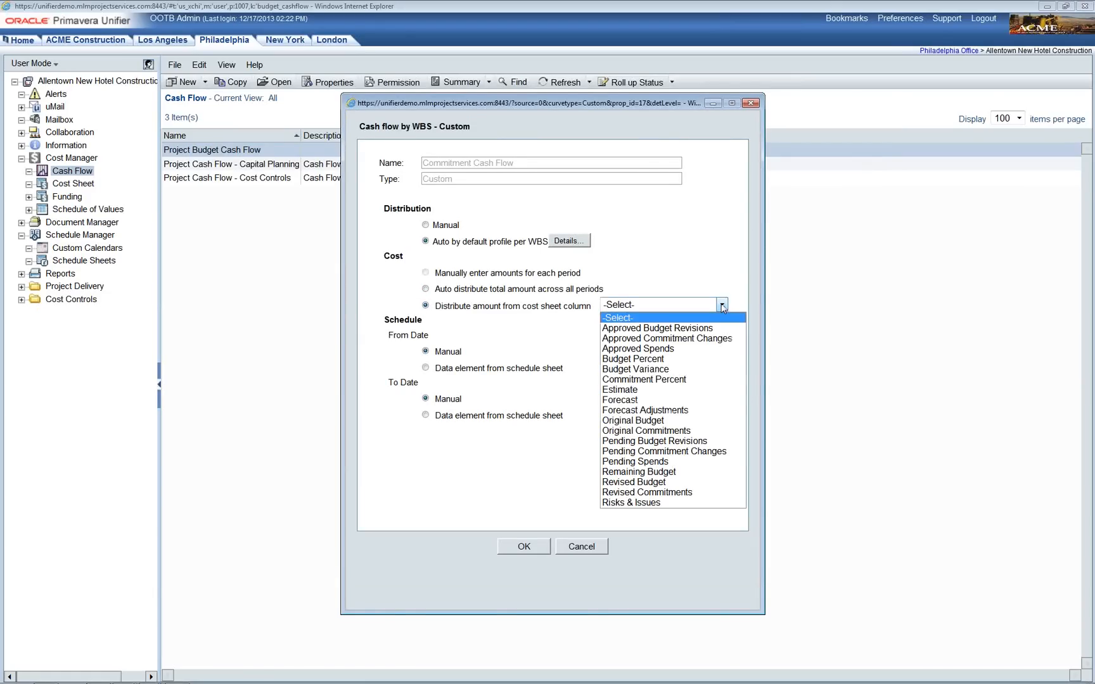
{"action": "left_click", "coordinate": [711, 493]}
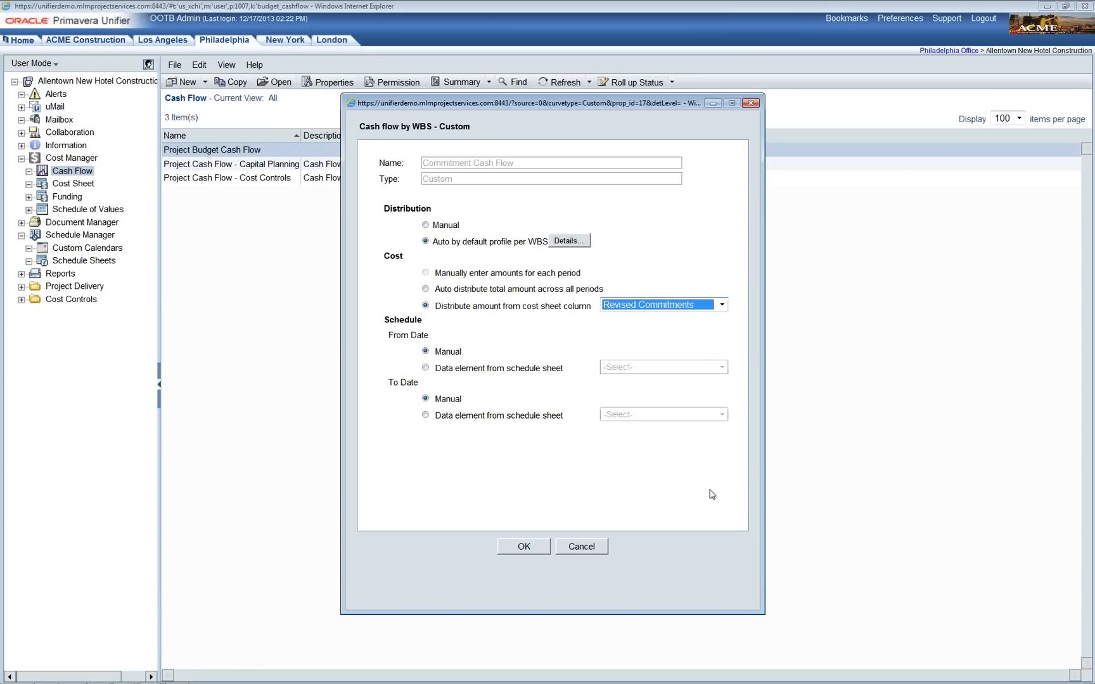
{"action": "left_click", "coordinate": [532, 553]}
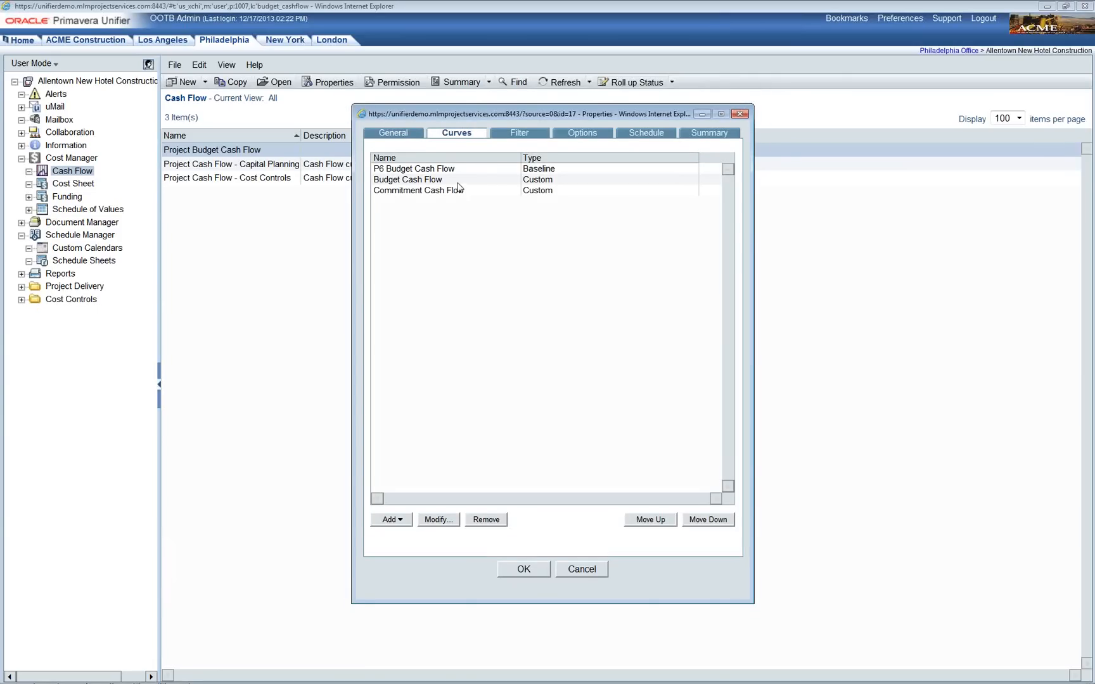
{"action": "left_click", "coordinate": [451, 183]}
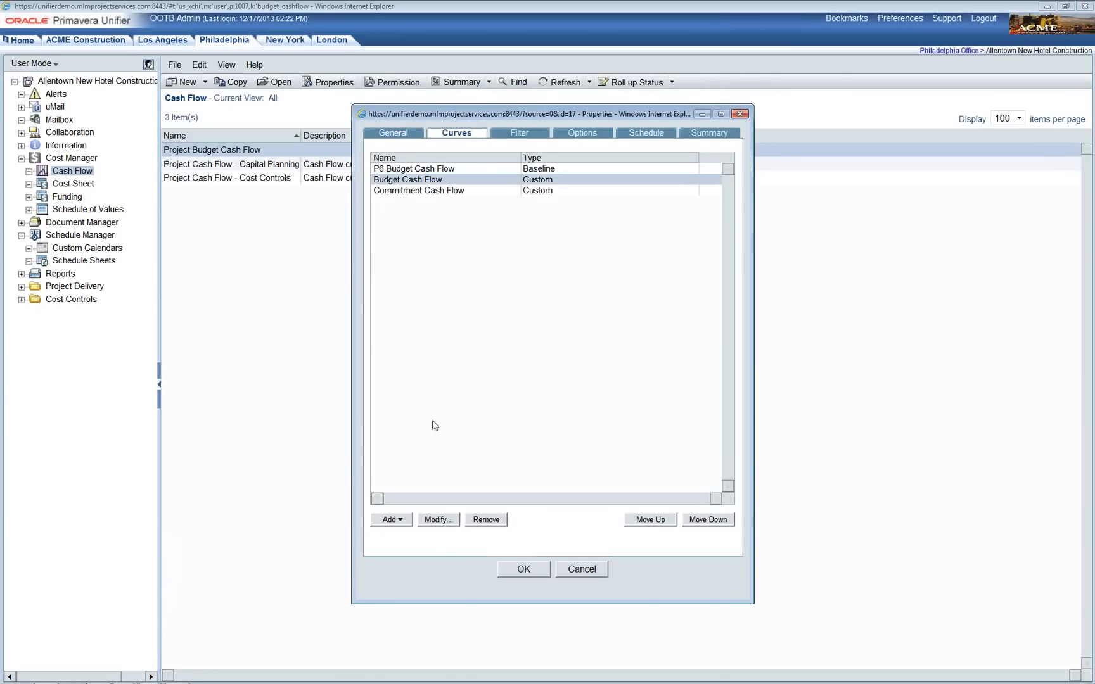
{"action": "left_click", "coordinate": [443, 522]}
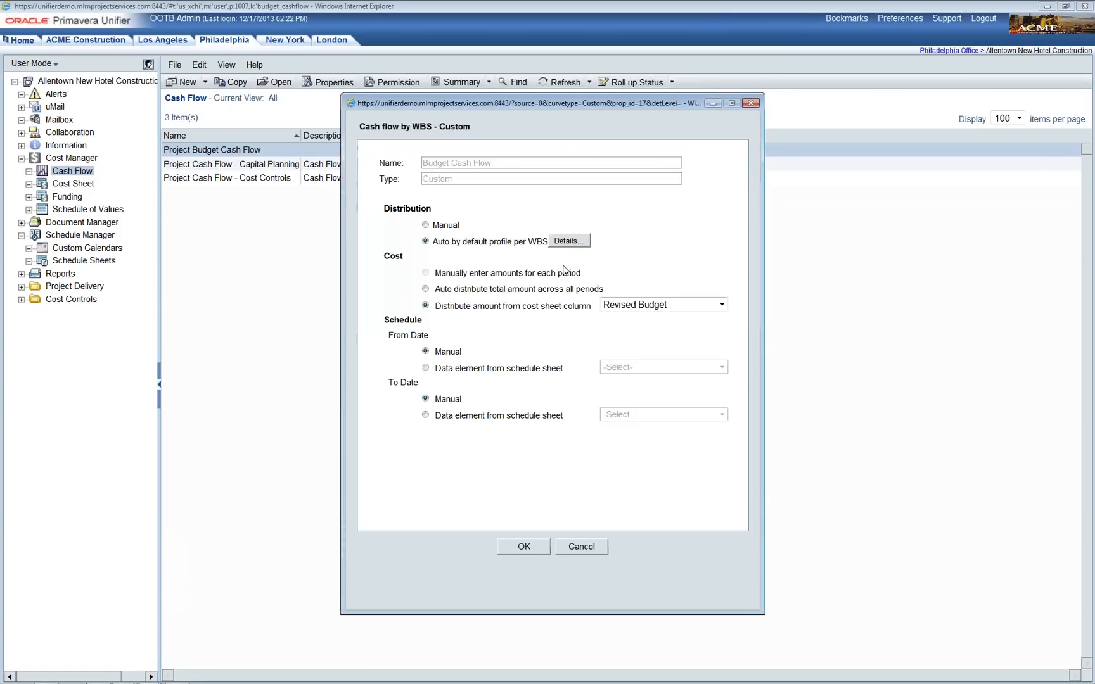
{"action": "left_click", "coordinate": [563, 245]}
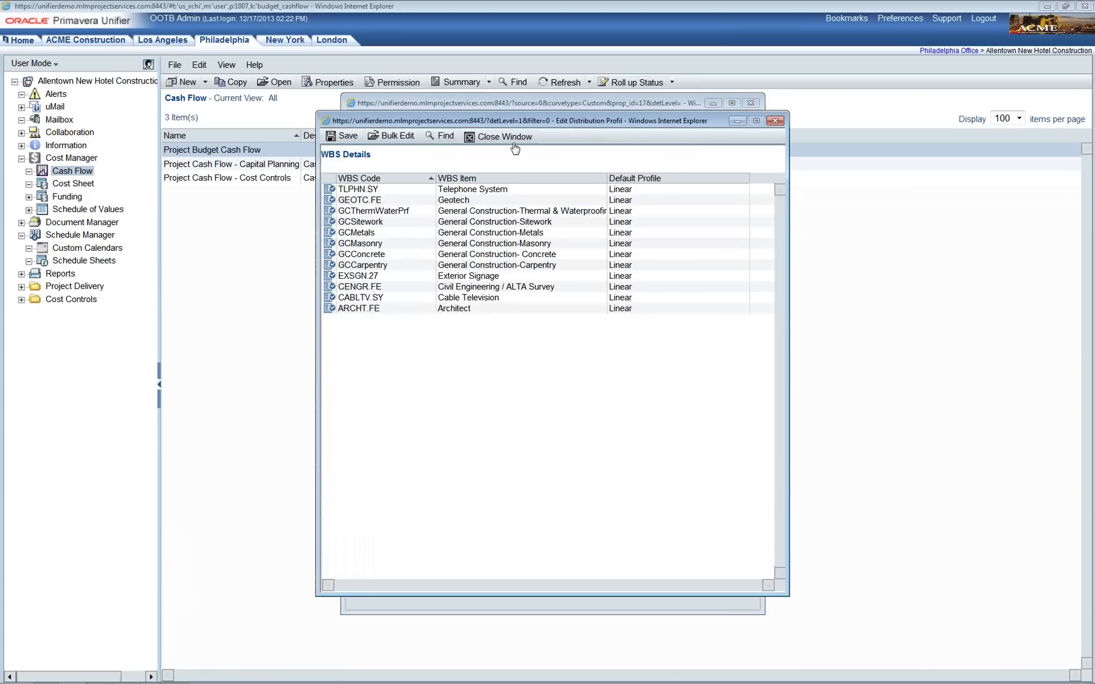
{"action": "left_click", "coordinate": [510, 137]}
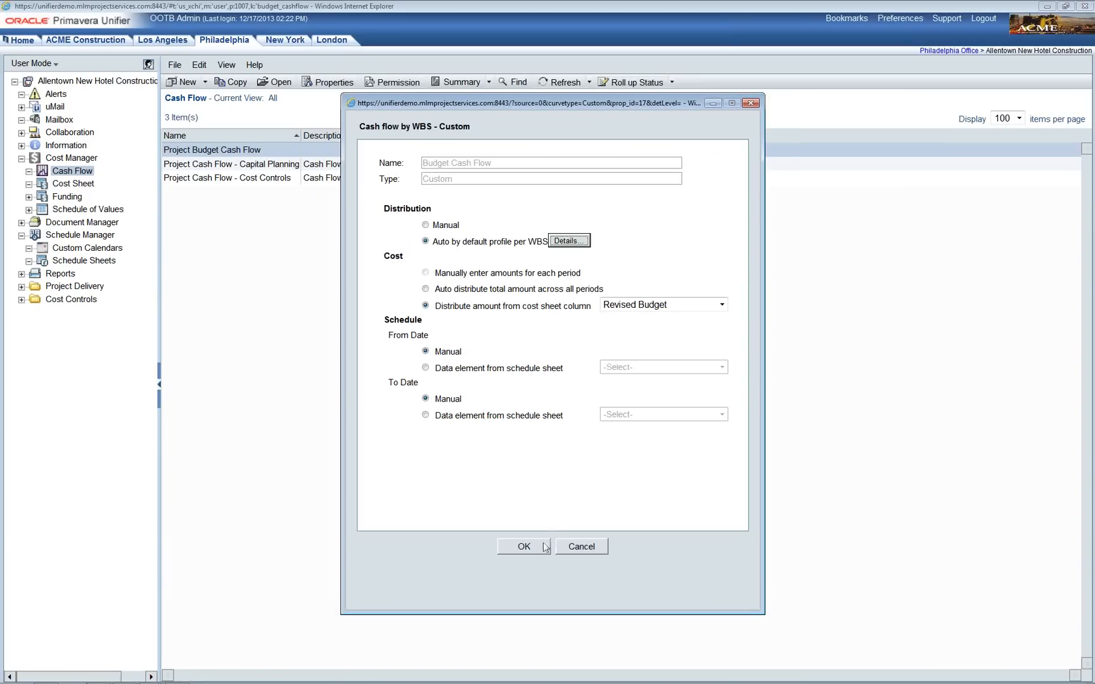
{"action": "left_click", "coordinate": [540, 550]}
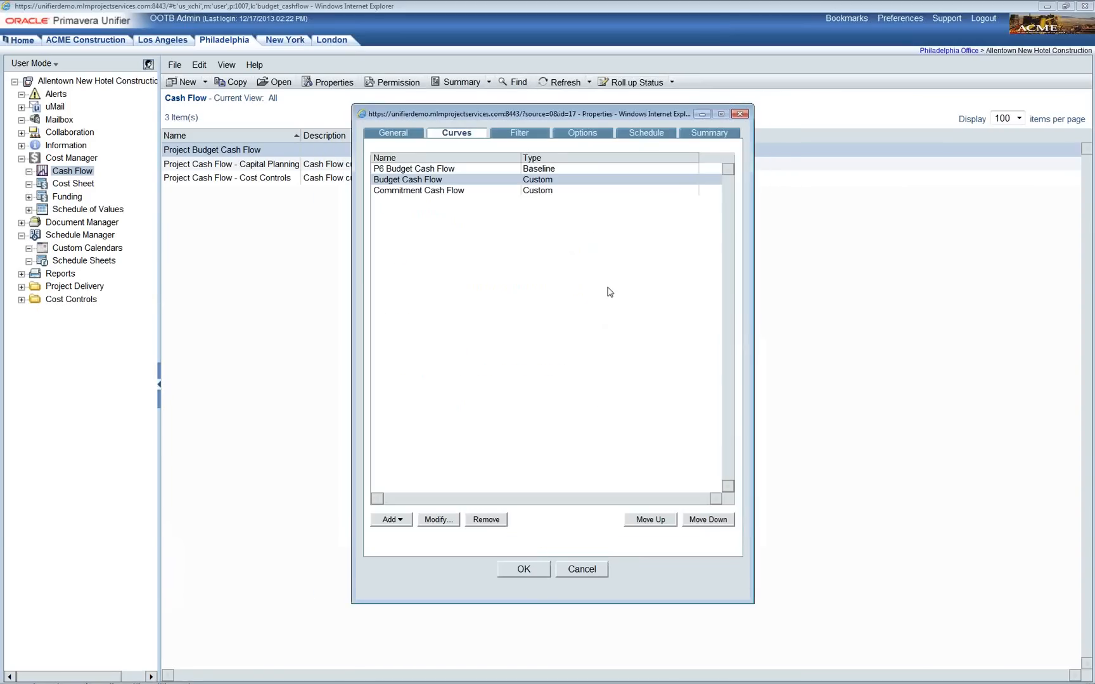
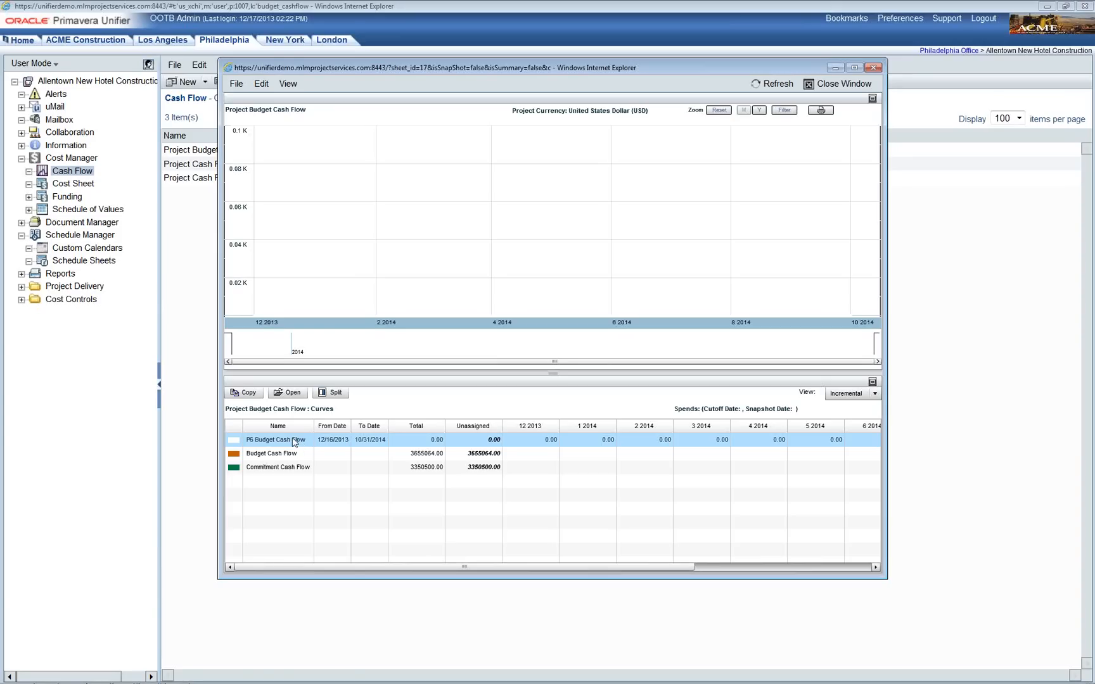
Step: Open the P6 Budget Cash Flow curve details and move the window up and right
{"action": "double_click", "coordinate": [295, 442]}
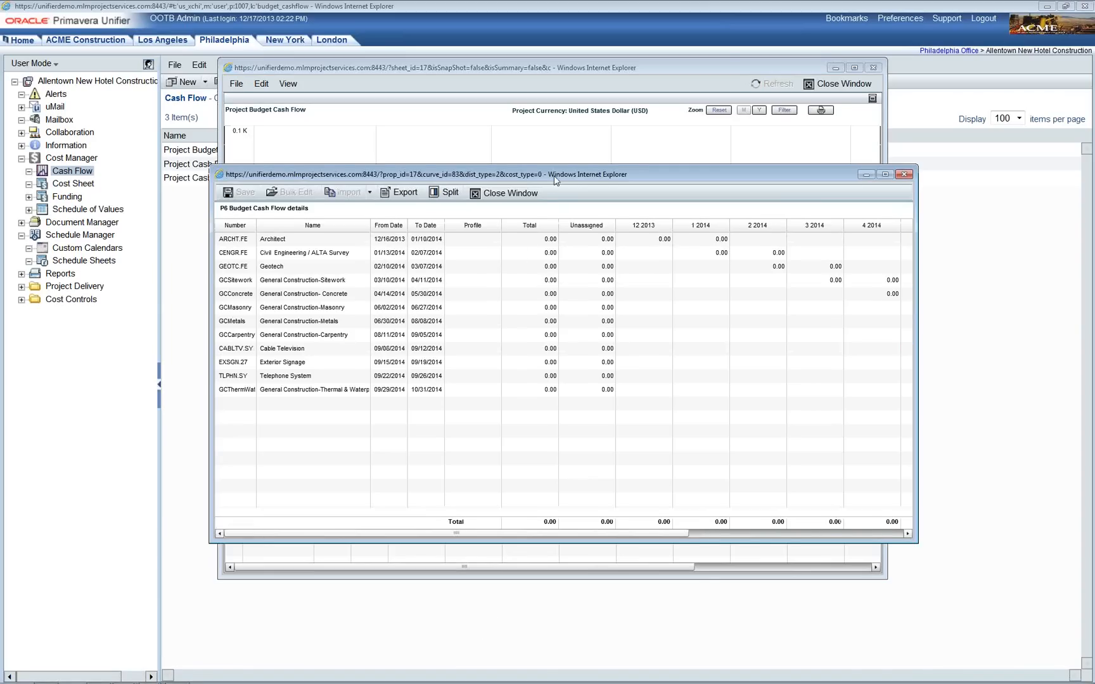
{"action": "left_click_drag", "start_coordinate": [554, 183], "coordinate": [566, 150]}
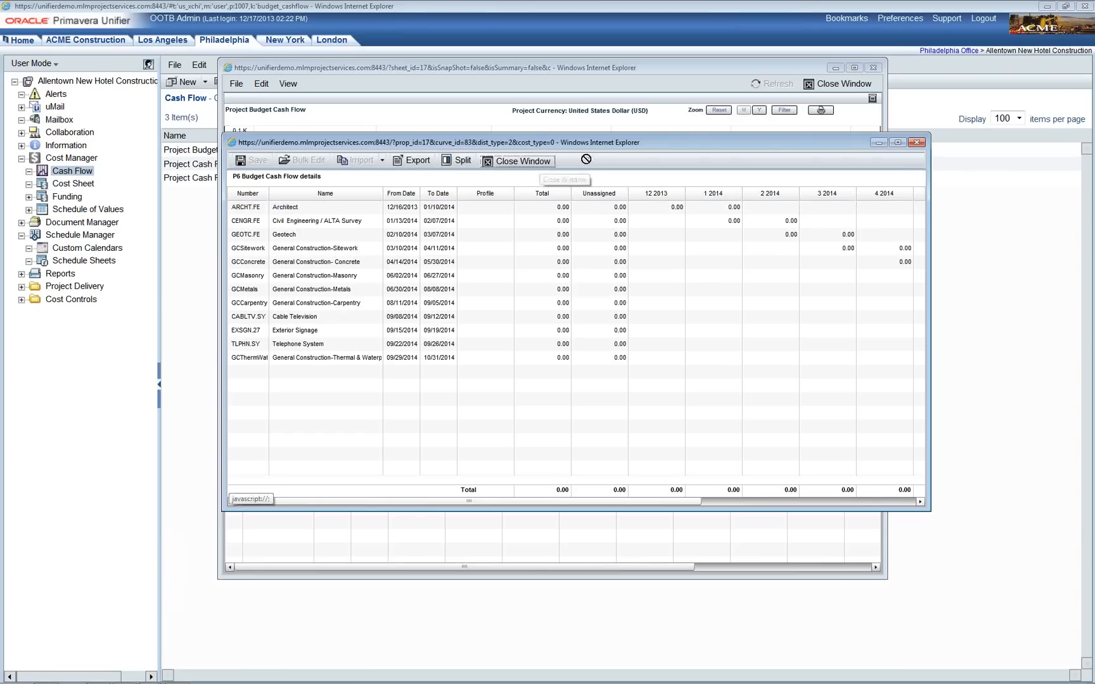
Step: Export the P6 Budget Cash Flow details to CSV, replacing the Allentown copy, and open it
{"action": "left_click", "coordinate": [420, 166]}
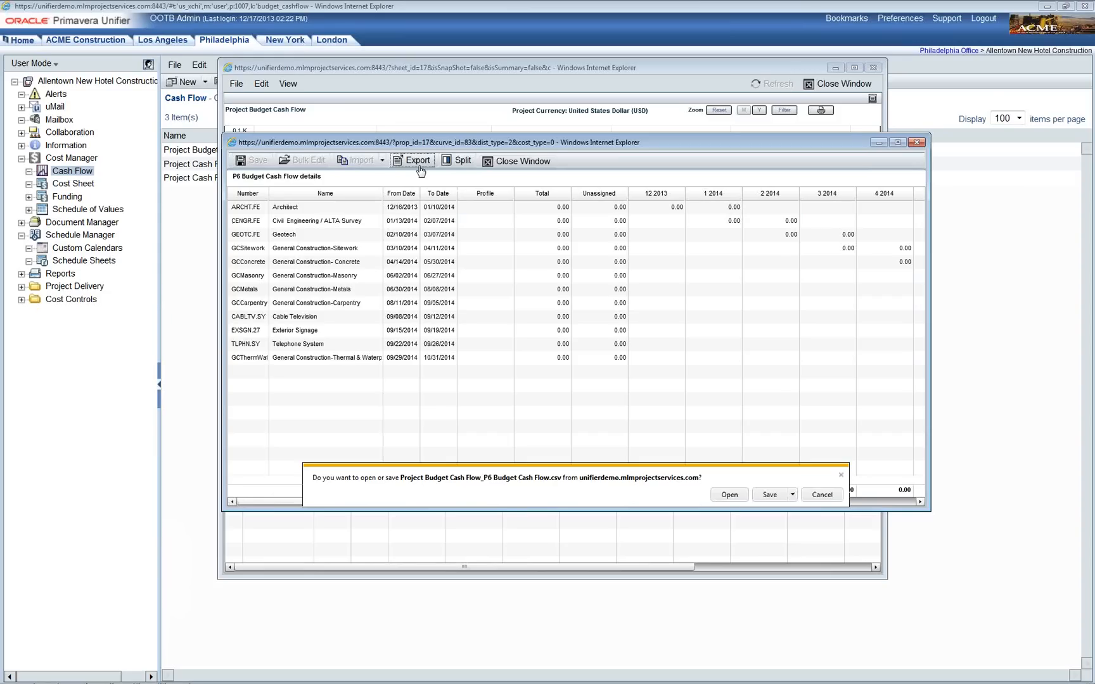
{"action": "left_click", "coordinate": [792, 496]}
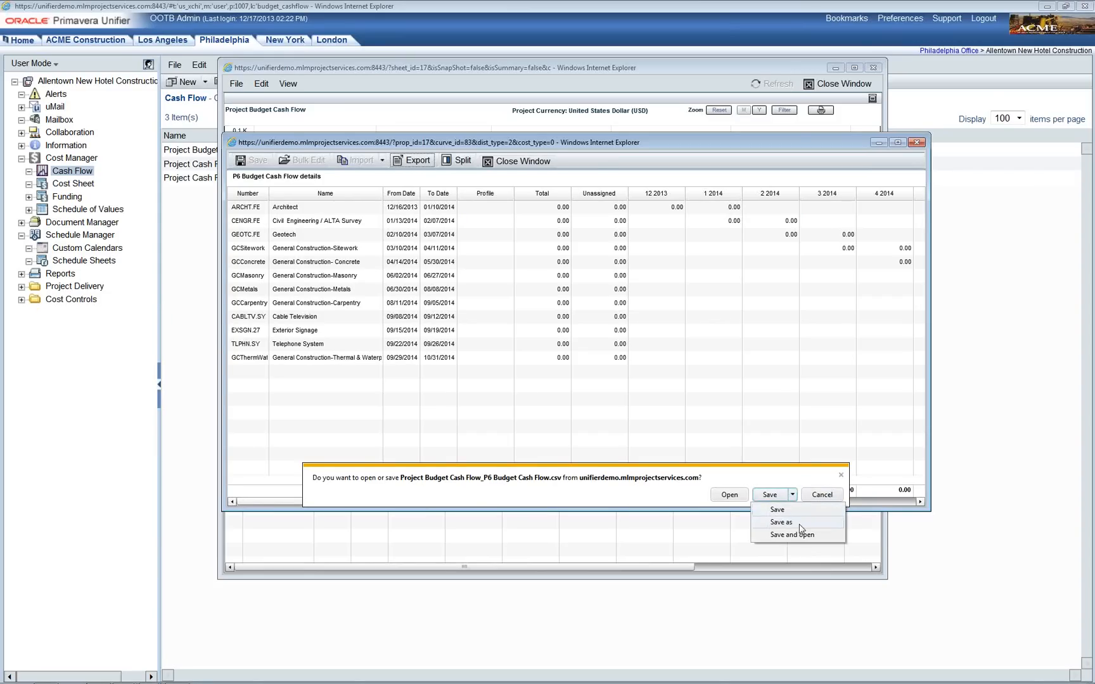
{"action": "left_click", "coordinate": [800, 528]}
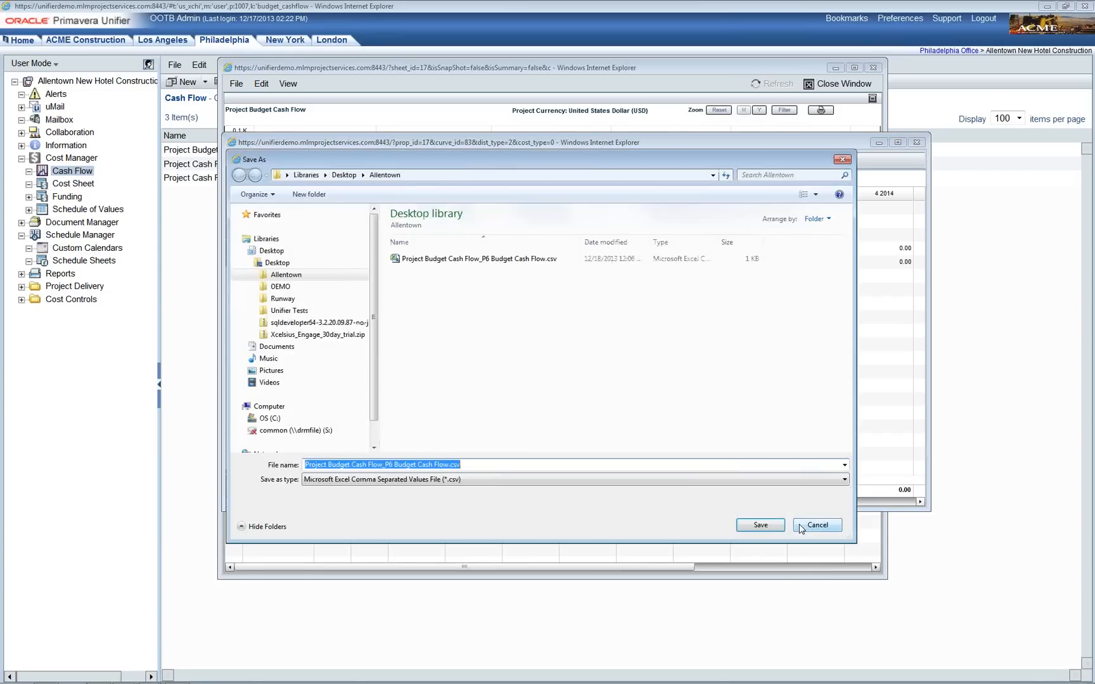
{"action": "left_click", "coordinate": [767, 528]}
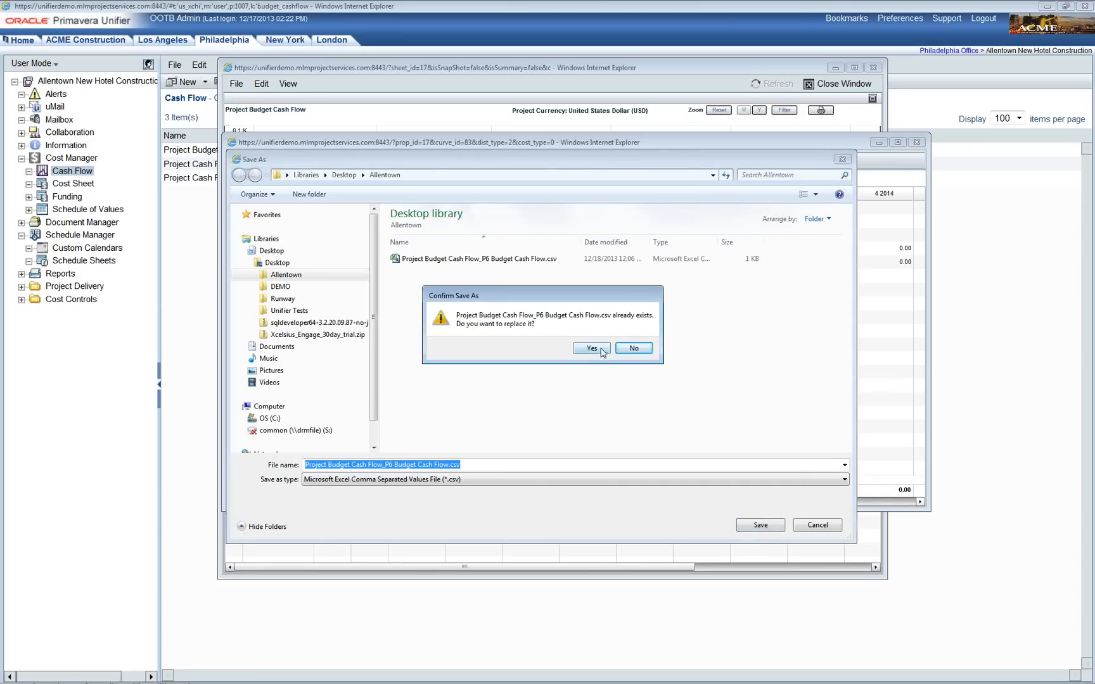
{"action": "left_click", "coordinate": [600, 347]}
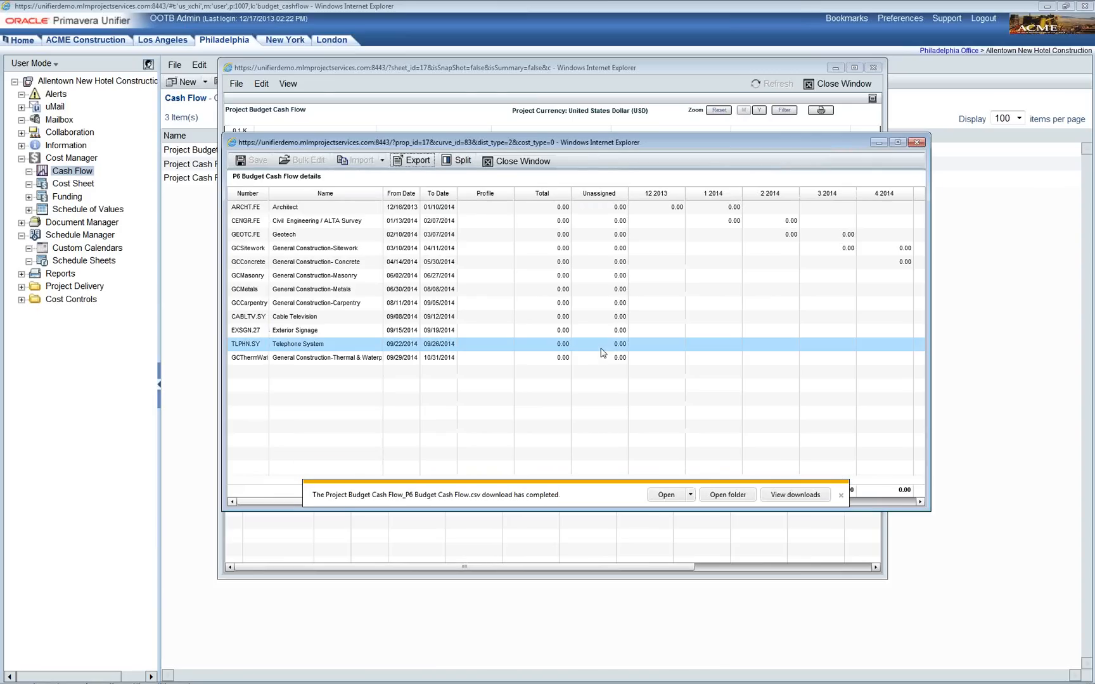
{"action": "left_click", "coordinate": [667, 495]}
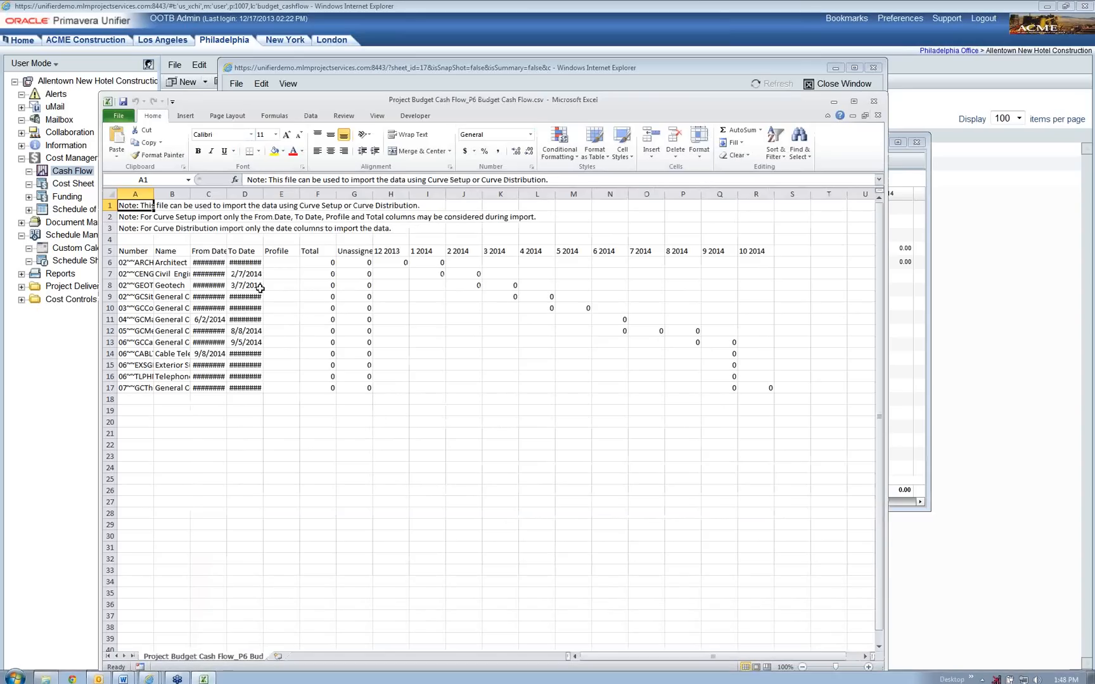
Step: Widen column C and clear the value cells F6:R17
{"action": "mouse_move", "coordinate": [227, 194]}
{"action": "left_mouse_down"}
{"action": "mouse_move", "coordinate": [303, 197]}
{"action": "mouse_move", "coordinate": [245, 194]}
{"action": "left_mouse_up"}
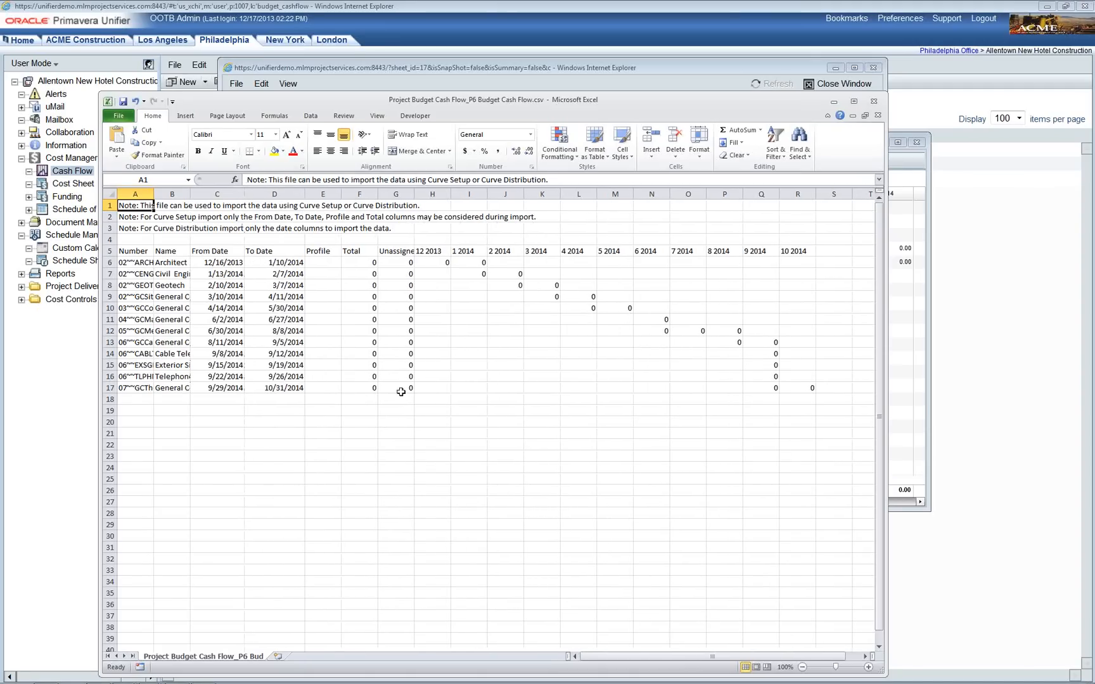
{"action": "left_click", "coordinate": [460, 306]}
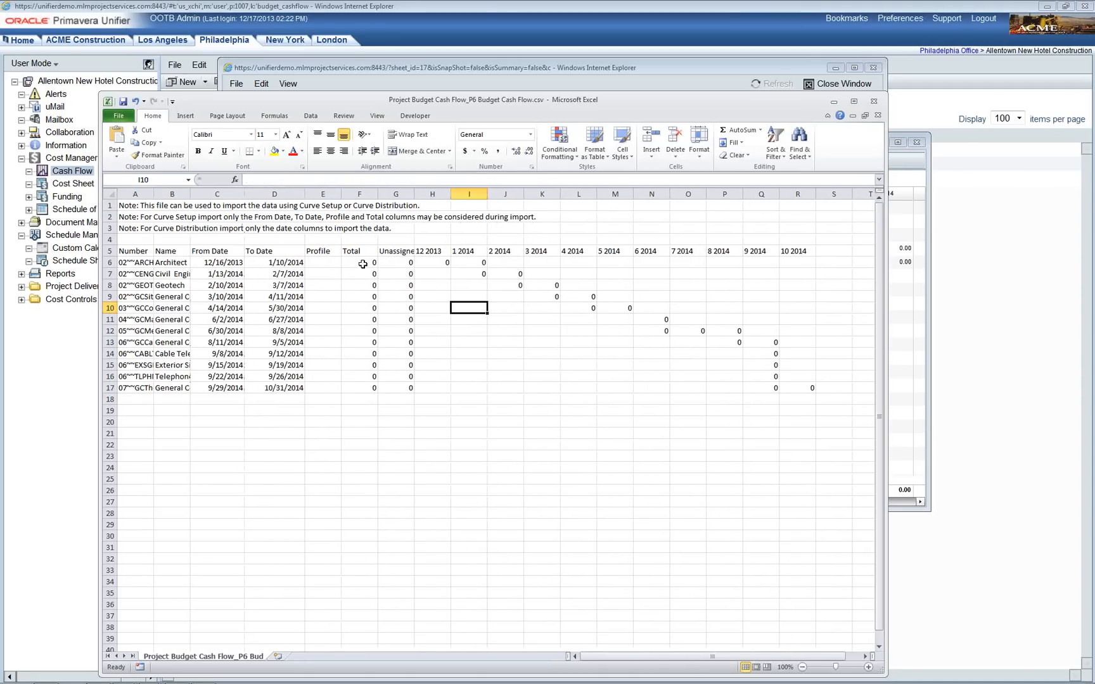
{"action": "left_click_drag", "start_coordinate": [363, 263], "coordinate": [784, 389]}
{"action": "right_click", "coordinate": [785, 389]}
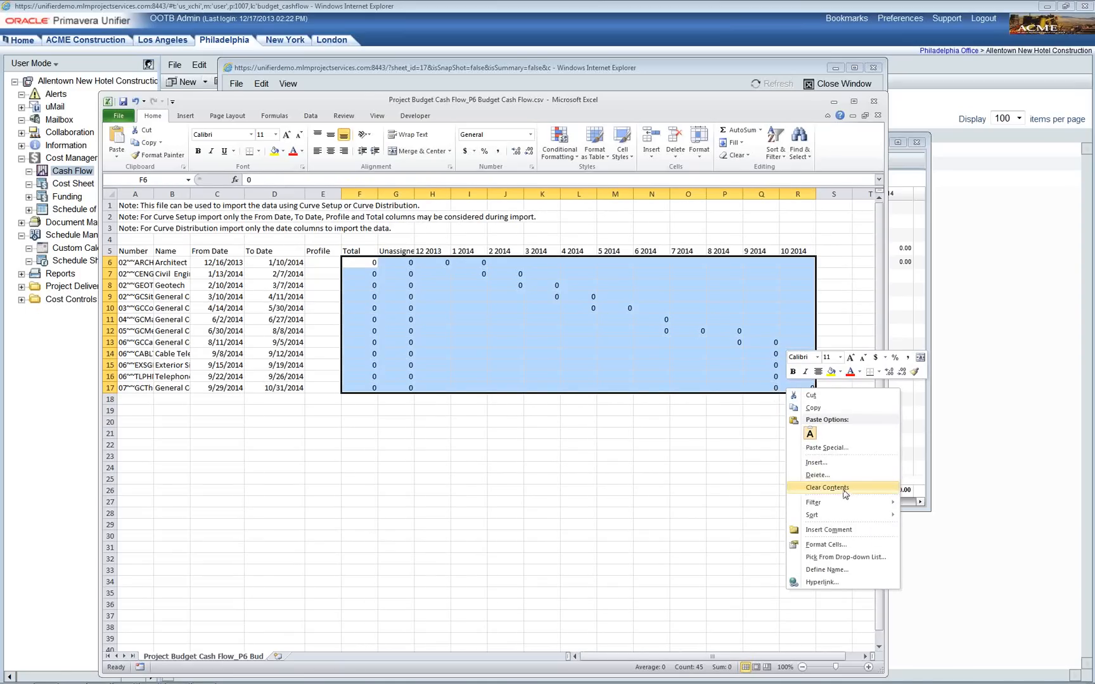
{"action": "left_click", "coordinate": [843, 489]}
{"action": "left_click", "coordinate": [662, 493]}
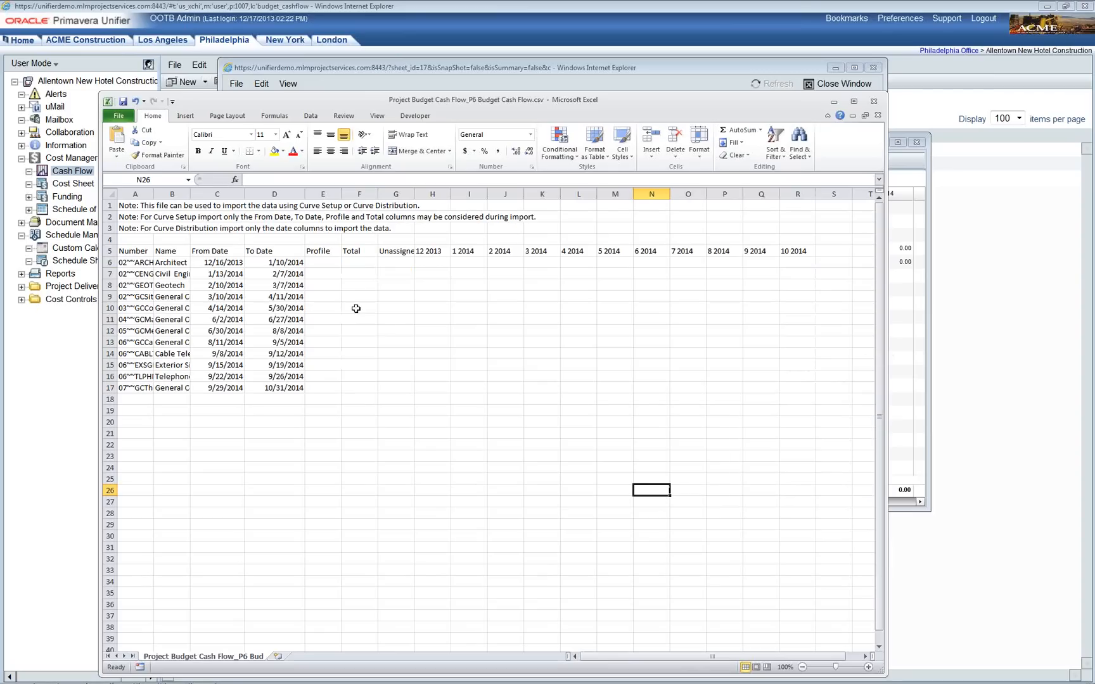
Step: Close Excel, saving over the Allentown CSV and keeping CSV format
{"action": "left_click", "coordinate": [874, 100]}
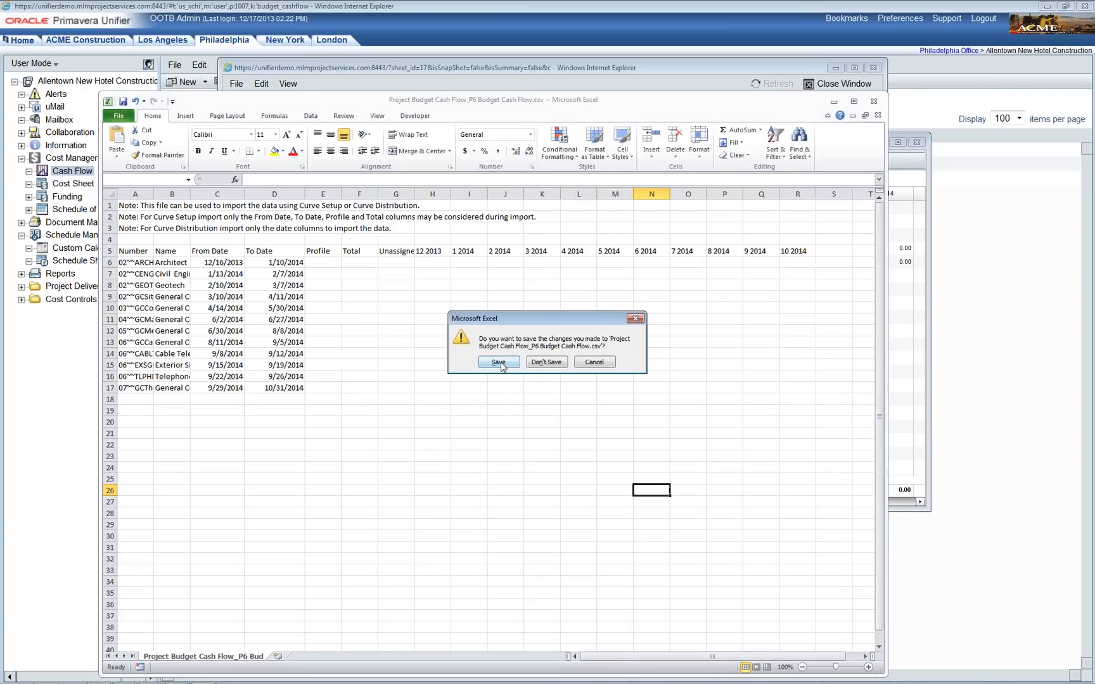
{"action": "left_click", "coordinate": [499, 362]}
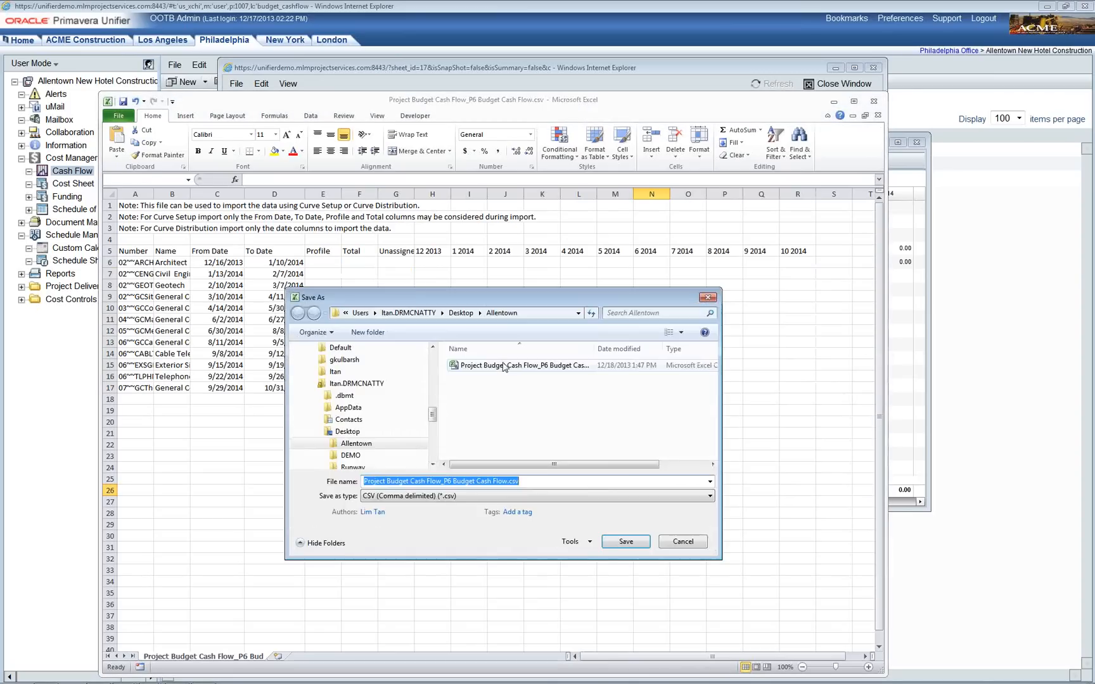
{"action": "left_click", "coordinate": [637, 544]}
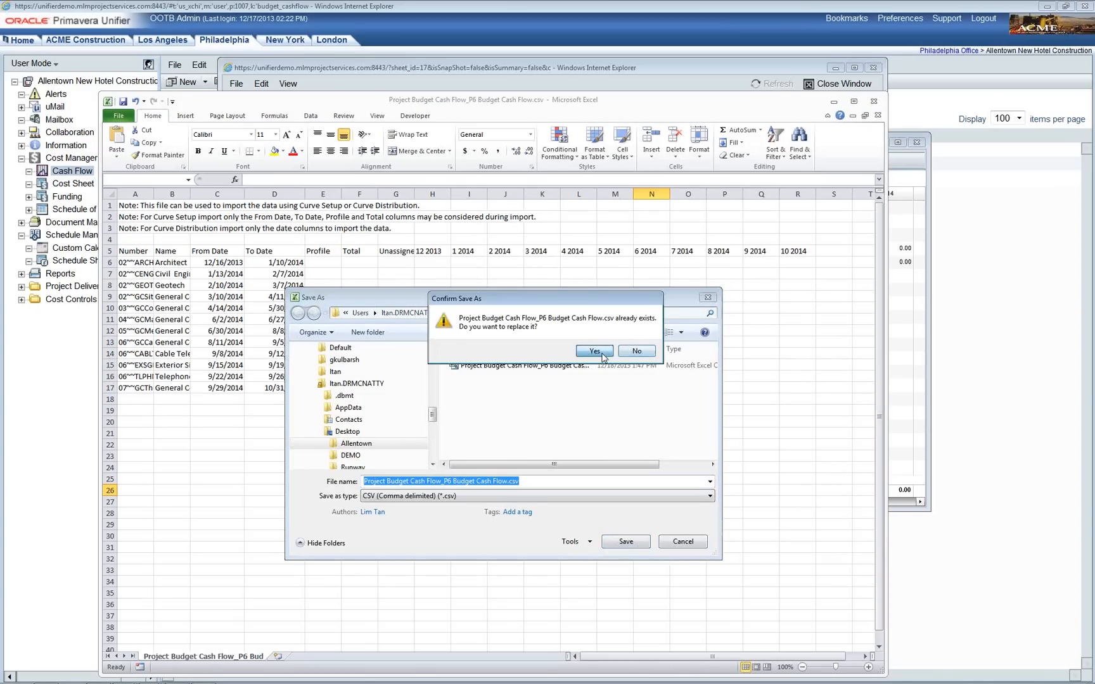
{"action": "left_click", "coordinate": [601, 355]}
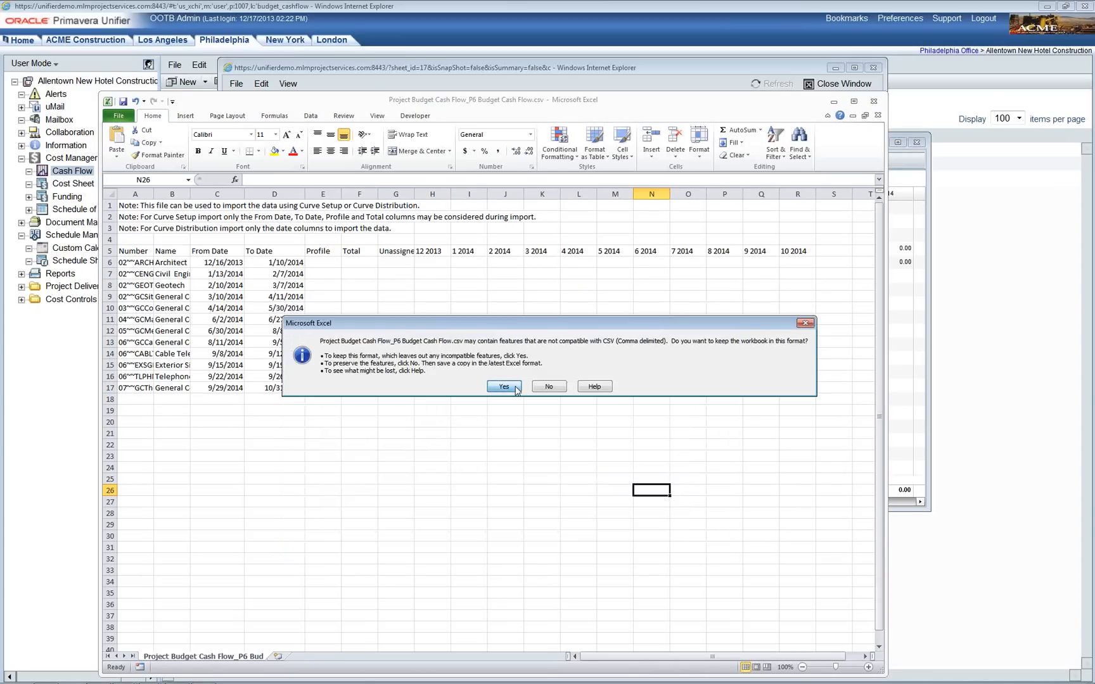
{"action": "left_click", "coordinate": [504, 386]}
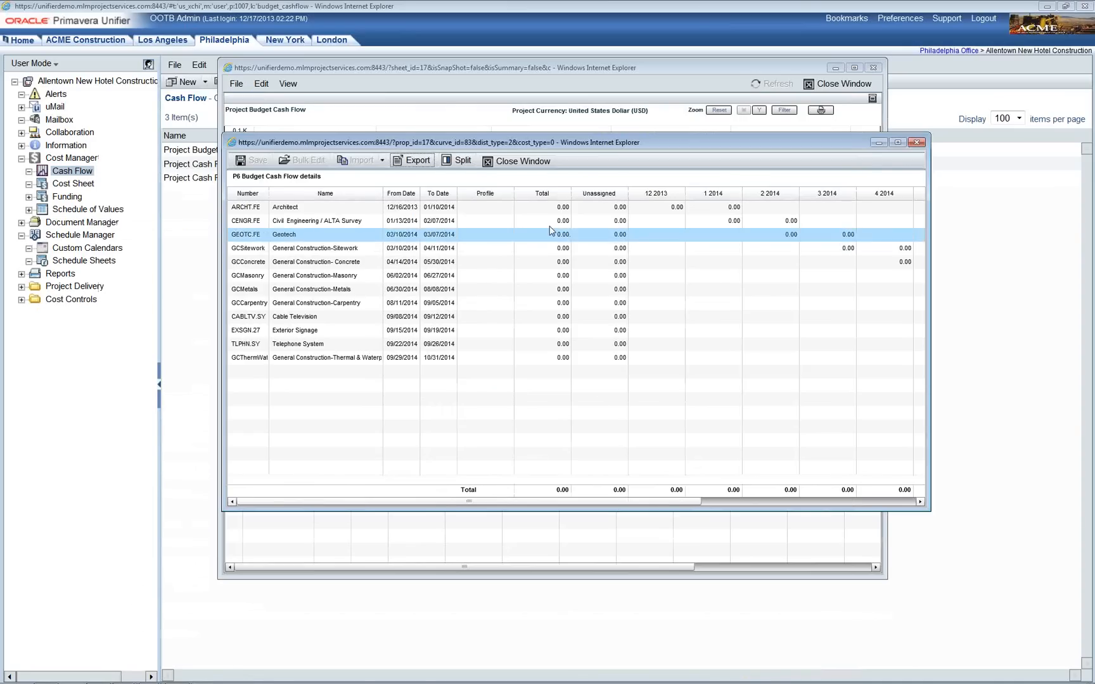
Step: Close the P6 Budget Cash Flow details window to get back to the chart
{"action": "left_click", "coordinate": [534, 162]}
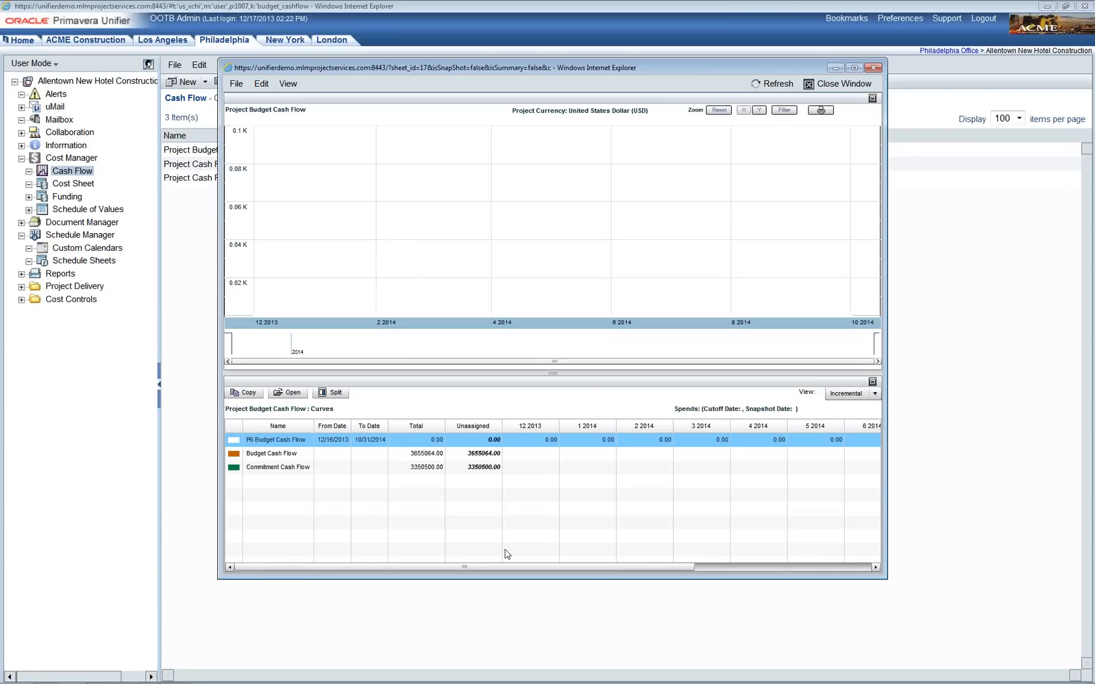
Step: Upload Project Budget Cash Flow_P6 Budget Cash Flow.csv as a Curve Setup import into the Budget Cash Flow details
{"action": "double_click", "coordinate": [277, 454]}
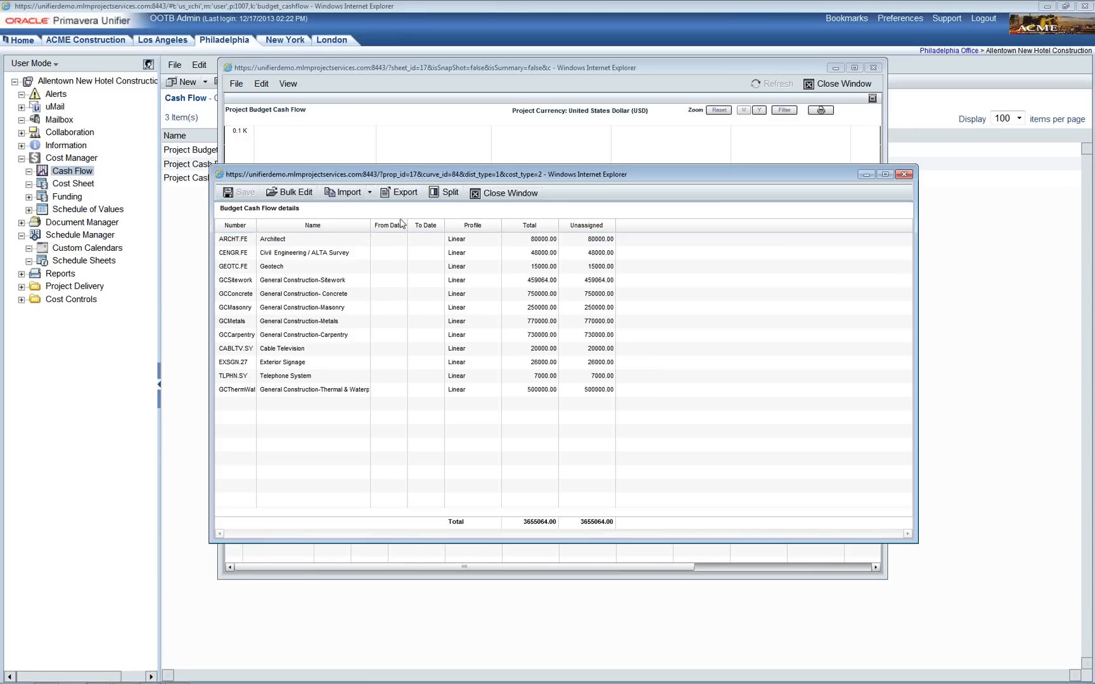
{"action": "left_click", "coordinate": [371, 194]}
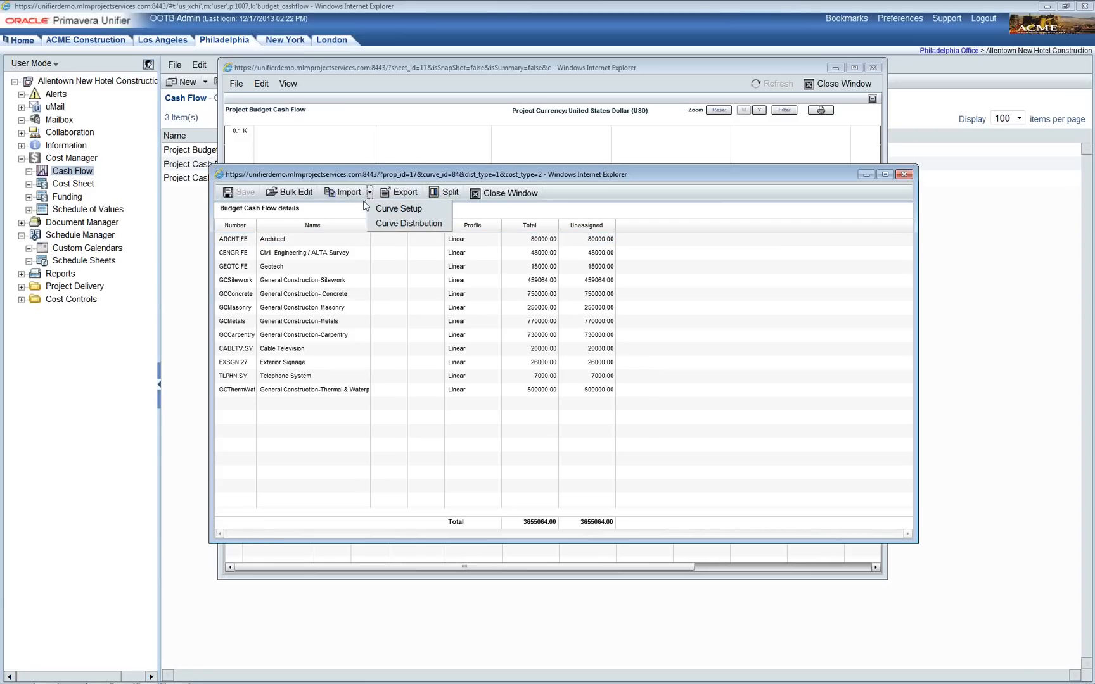
{"action": "left_click", "coordinate": [396, 209]}
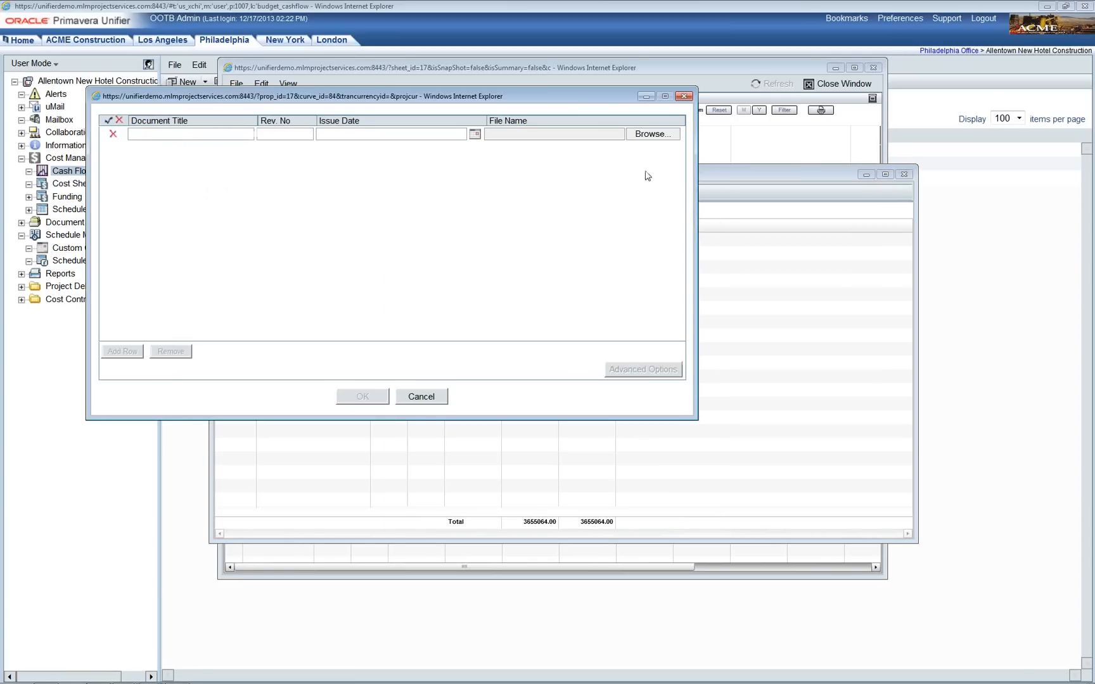
{"action": "left_click", "coordinate": [654, 136]}
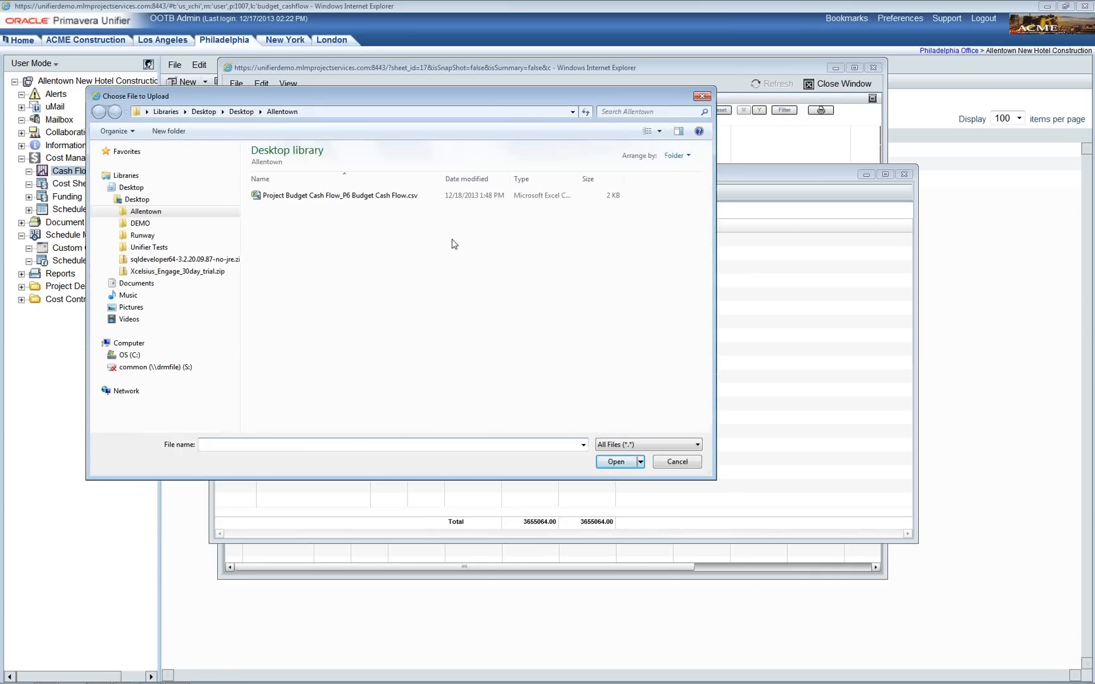
{"action": "left_click", "coordinate": [356, 197]}
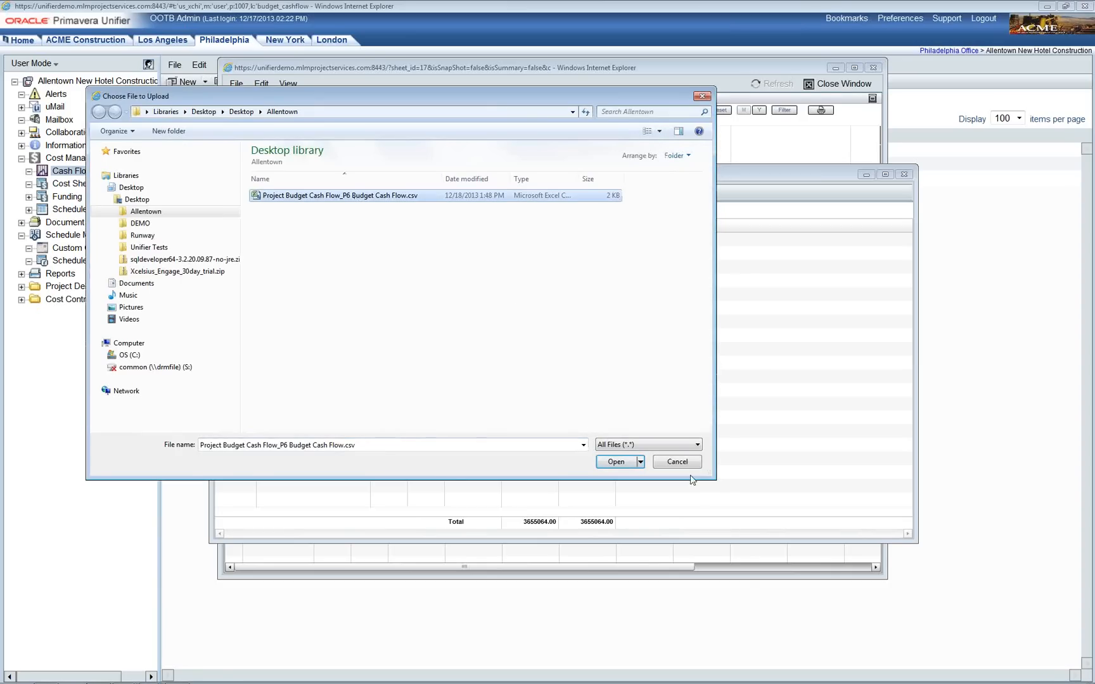
{"action": "left_click", "coordinate": [621, 462]}
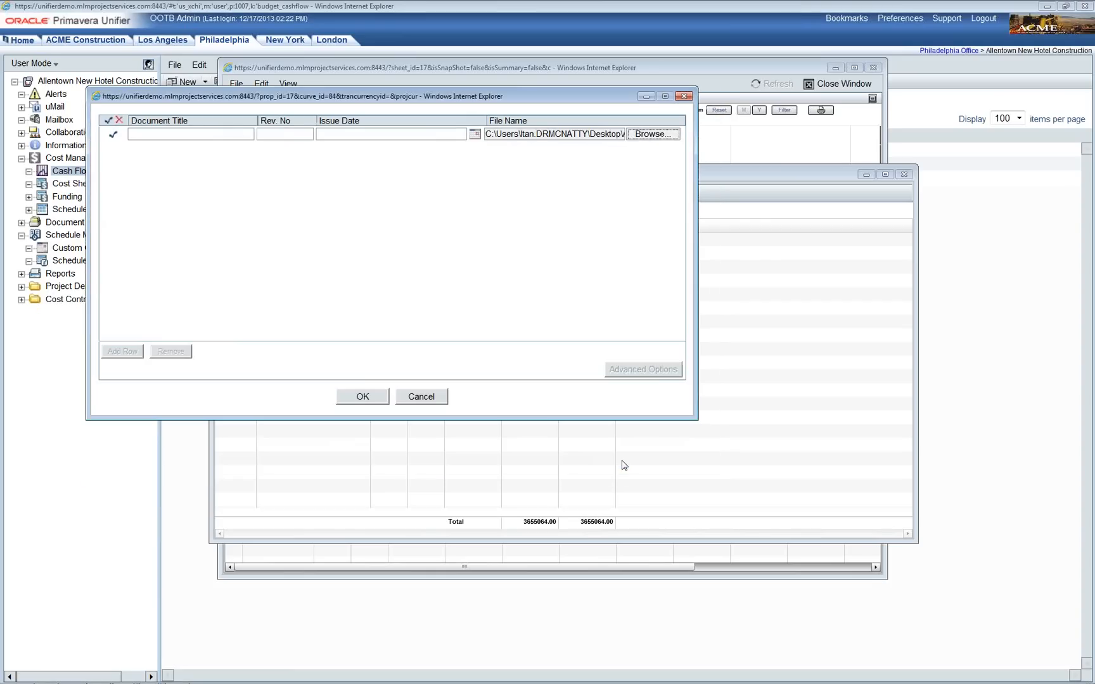
{"action": "left_click", "coordinate": [381, 399]}
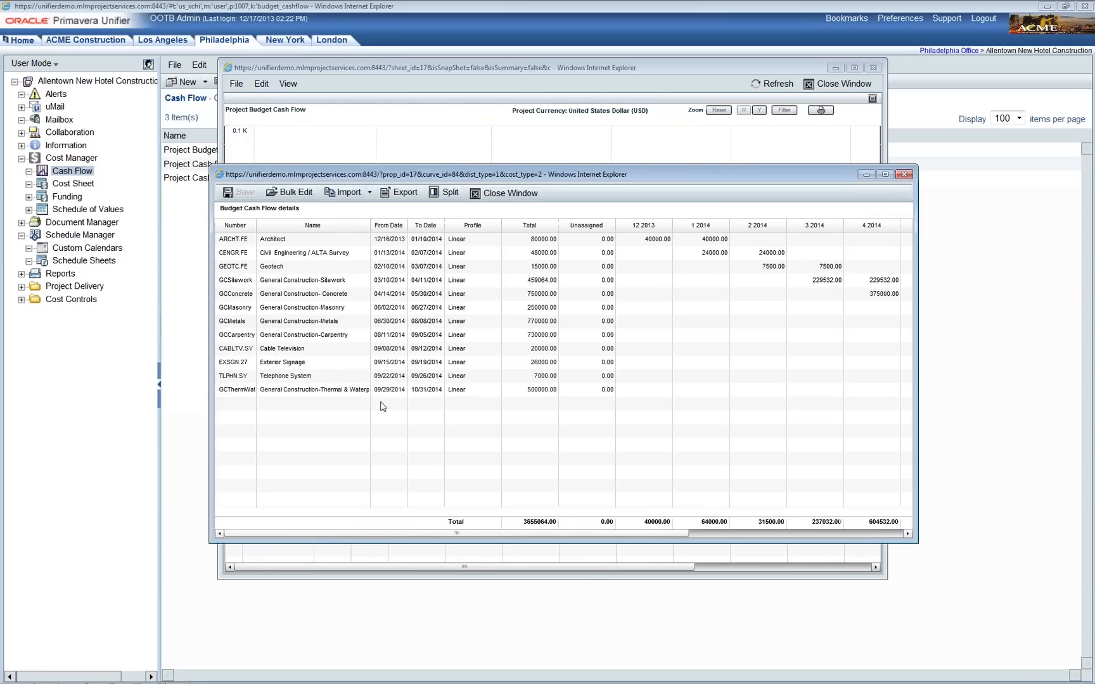
Step: Scroll through the budget's monthly amounts totalling 3655064.00, then close the details
{"action": "left_click_drag", "start_coordinate": [515, 533], "coordinate": [665, 543]}
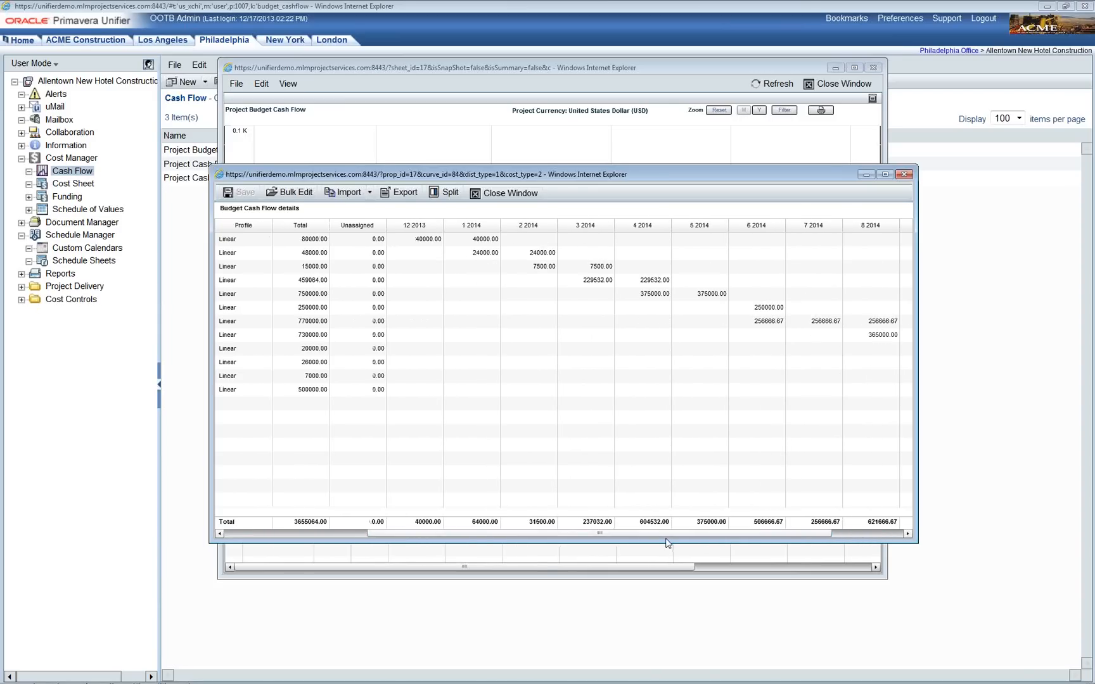
{"action": "left_click", "coordinate": [533, 198]}
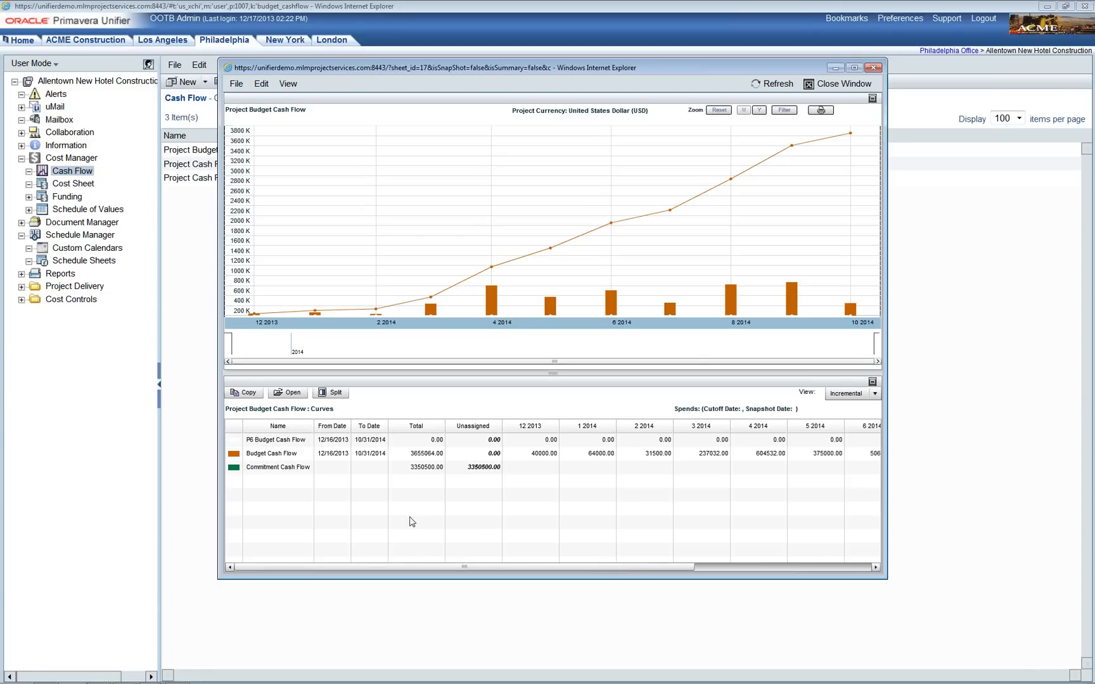
Step: Open the Commitment Cash Flow details, with 3350500.00 unassigned, and expand the Import options
{"action": "left_click", "coordinate": [296, 472]}
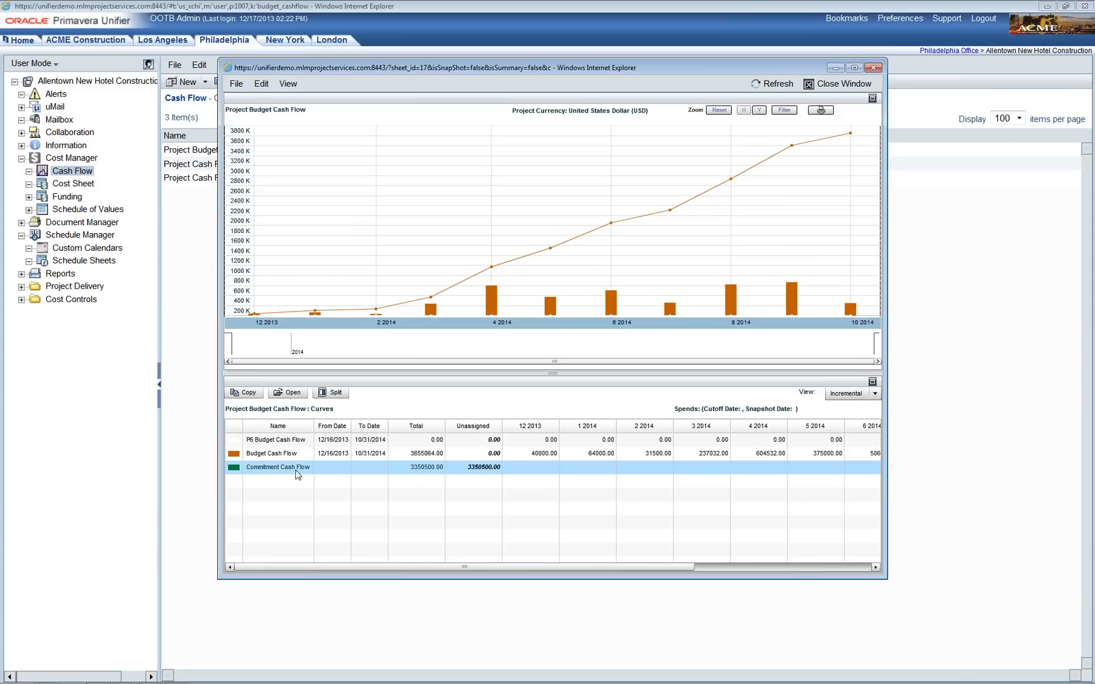
{"action": "double_click", "coordinate": [297, 472]}
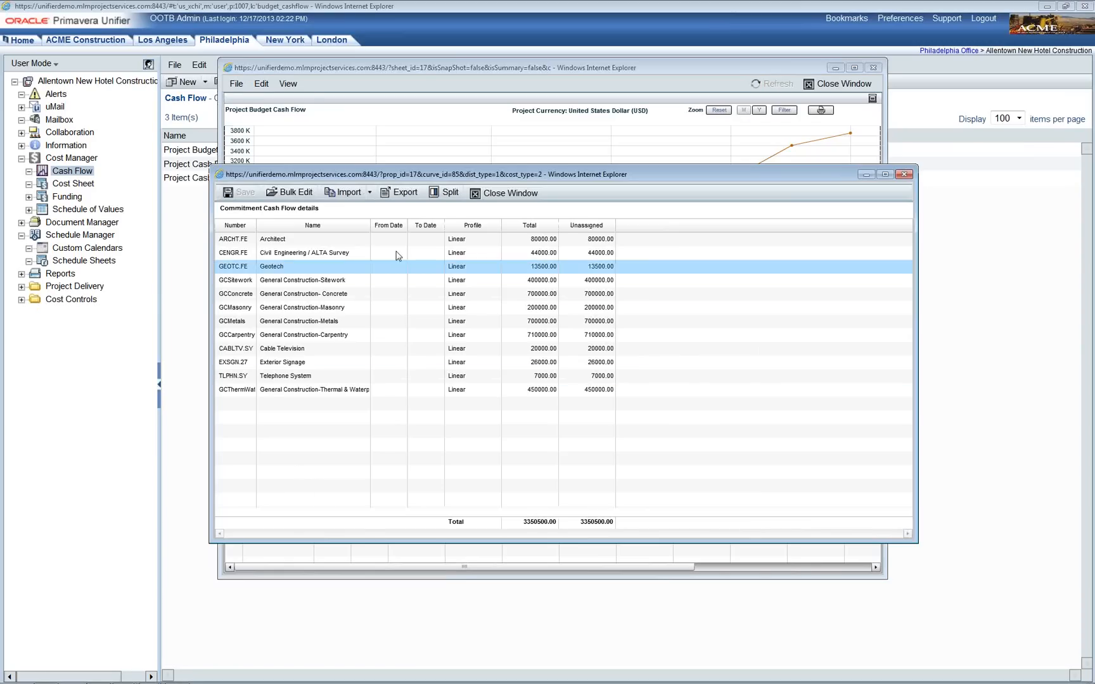
{"action": "left_click", "coordinate": [370, 194]}
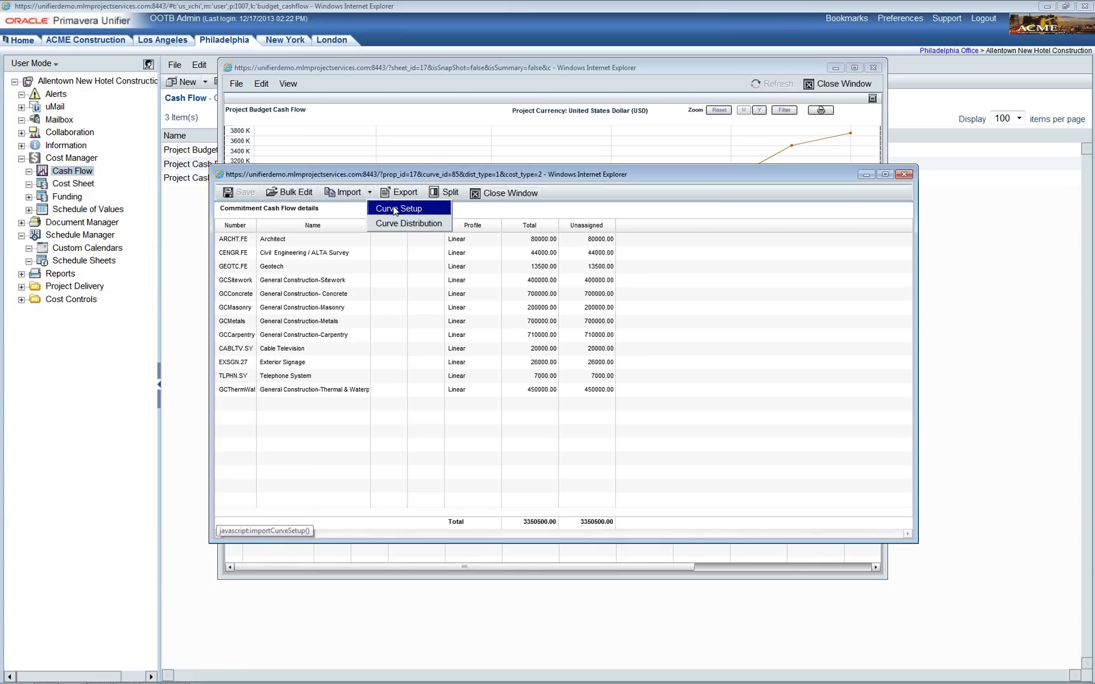
Step: Import the P6 budget cash flow CSV as the Commitment Cash Flow curve setup
{"action": "left_click", "coordinate": [395, 209]}
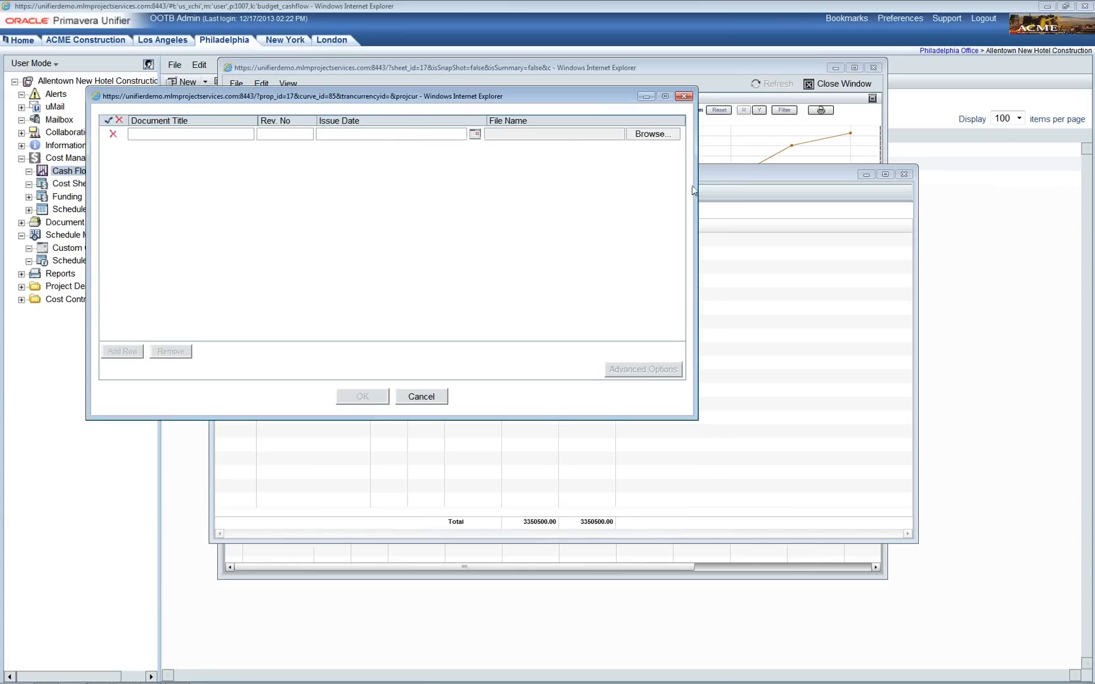
{"action": "left_click", "coordinate": [653, 133]}
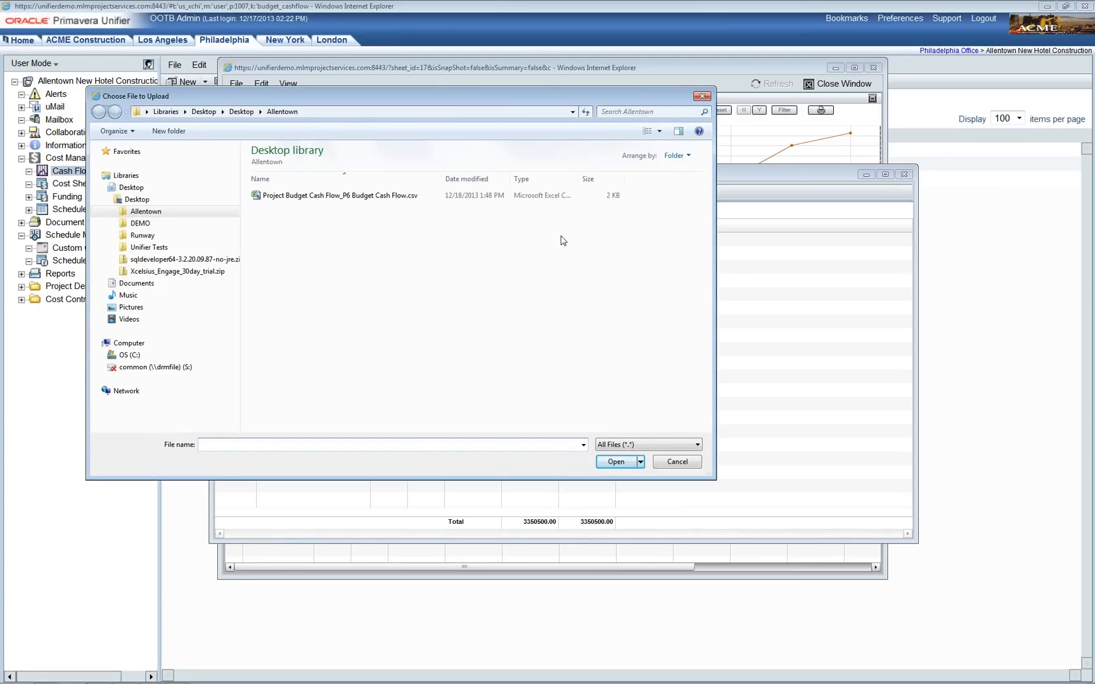
{"action": "left_click", "coordinate": [393, 198]}
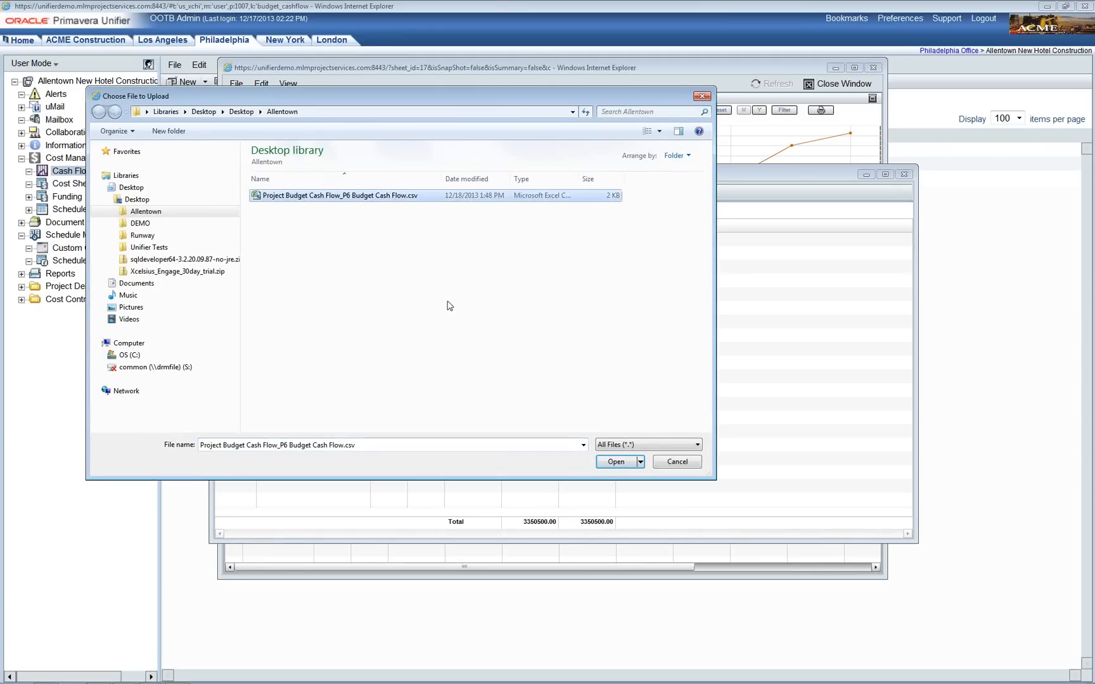
{"action": "left_click", "coordinate": [623, 468]}
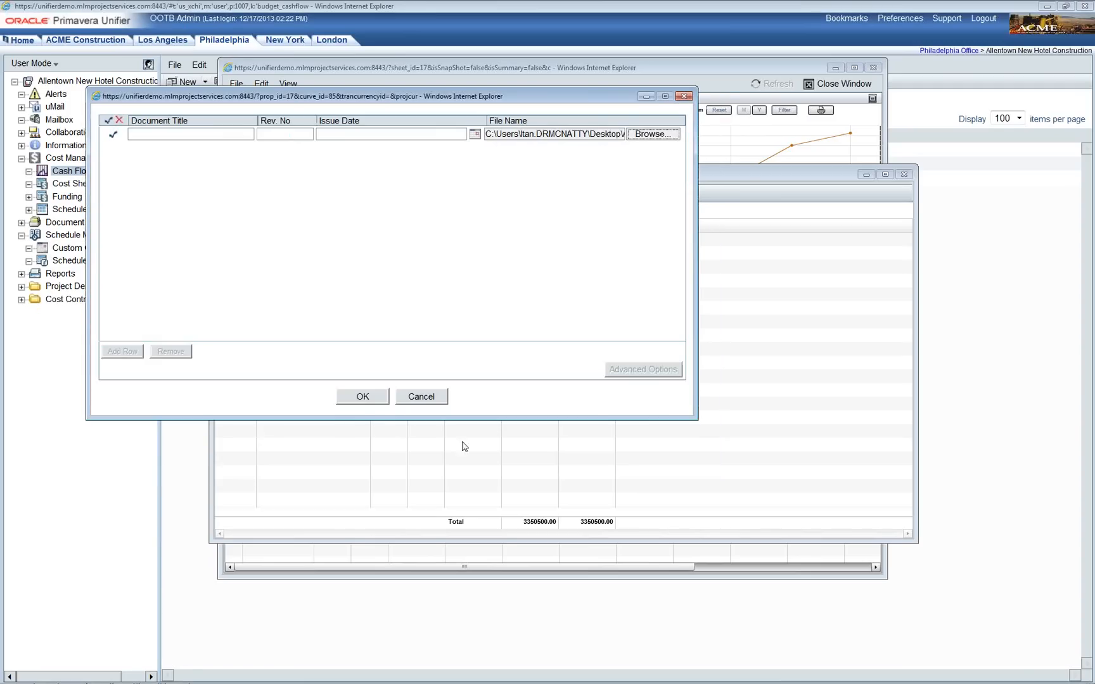
{"action": "left_click", "coordinate": [364, 399]}
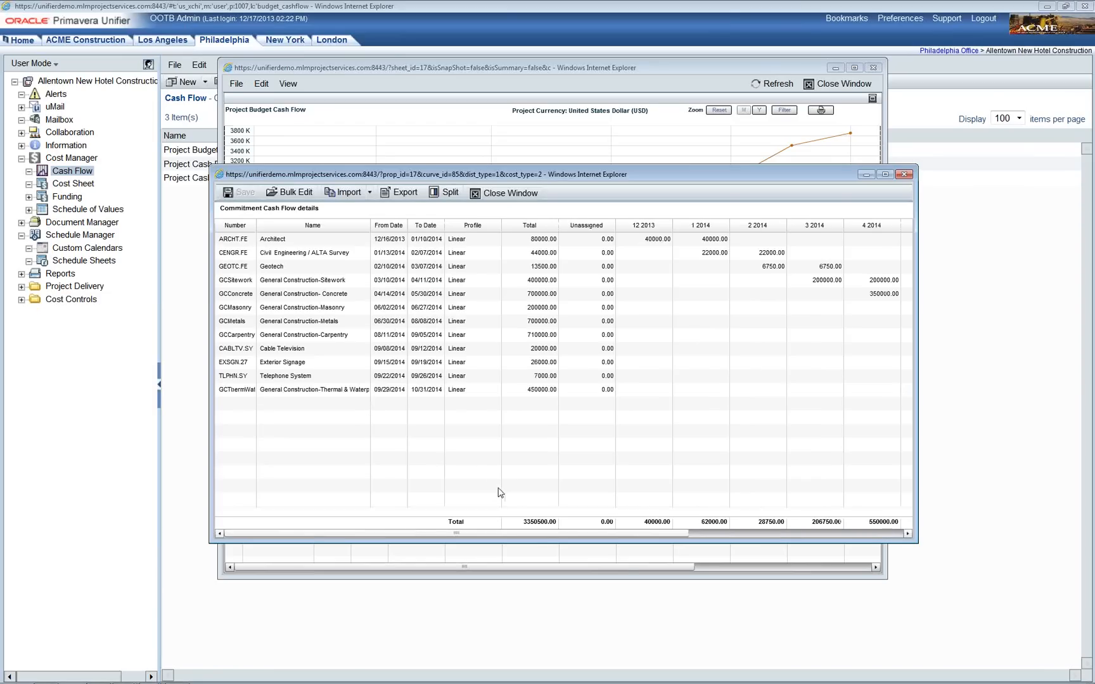
Step: Scroll across the commitment's month columns, then close the Commitment Cash Flow details
{"action": "left_click_drag", "start_coordinate": [541, 539], "coordinate": [662, 544]}
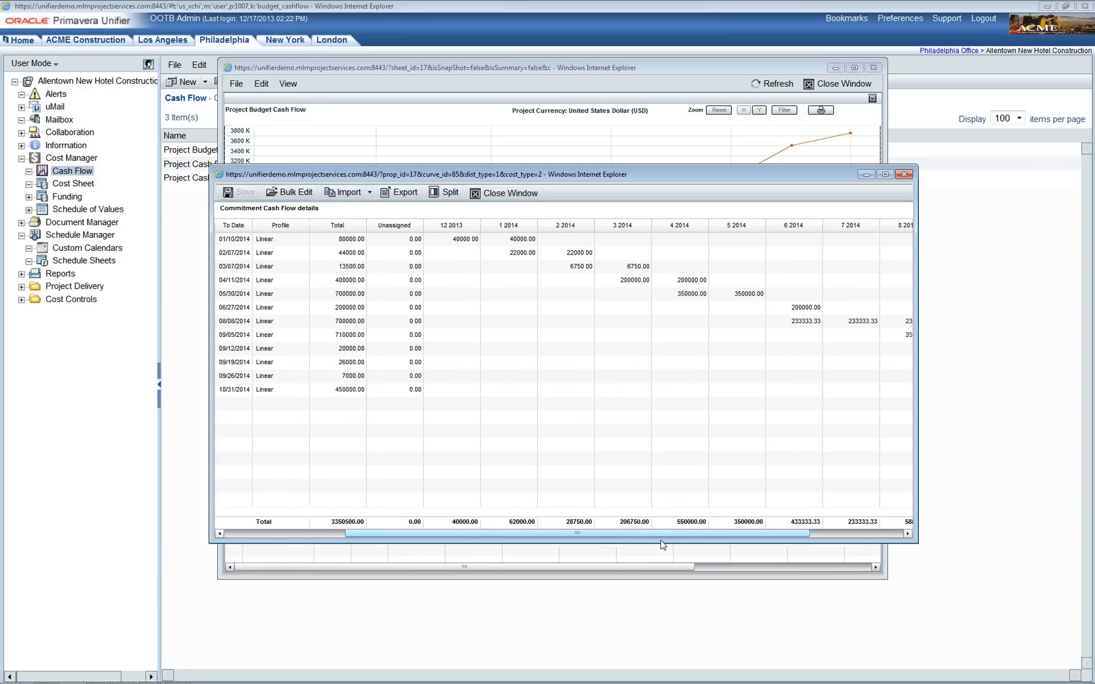
{"action": "left_click_drag", "start_coordinate": [661, 543], "coordinate": [650, 544]}
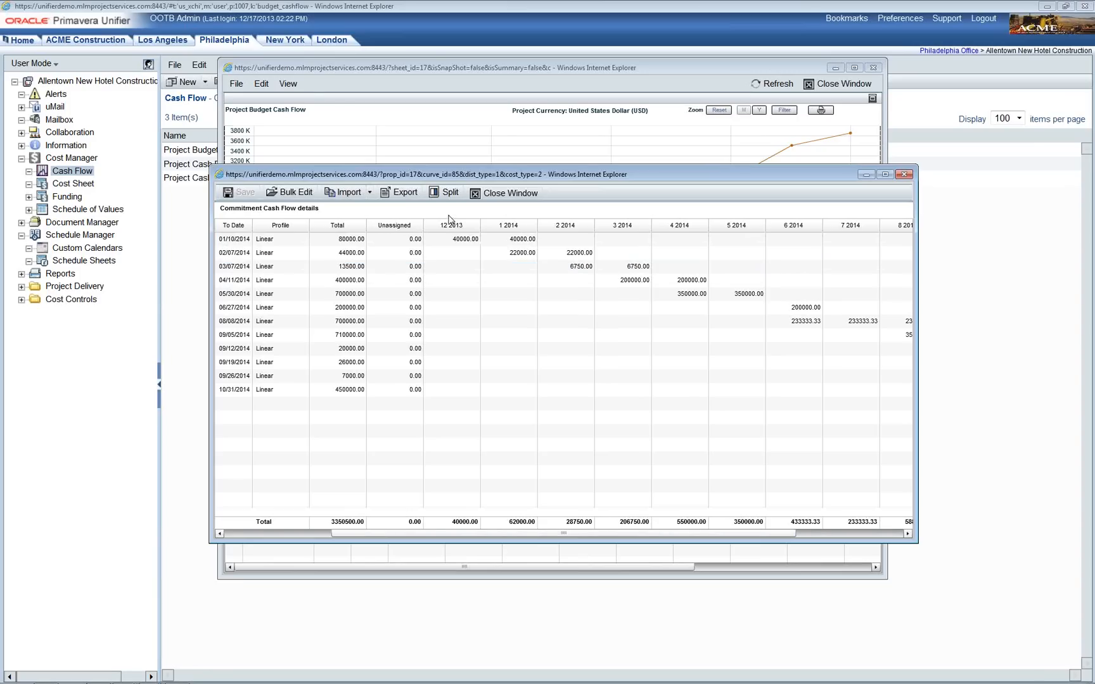
{"action": "left_click", "coordinate": [508, 194]}
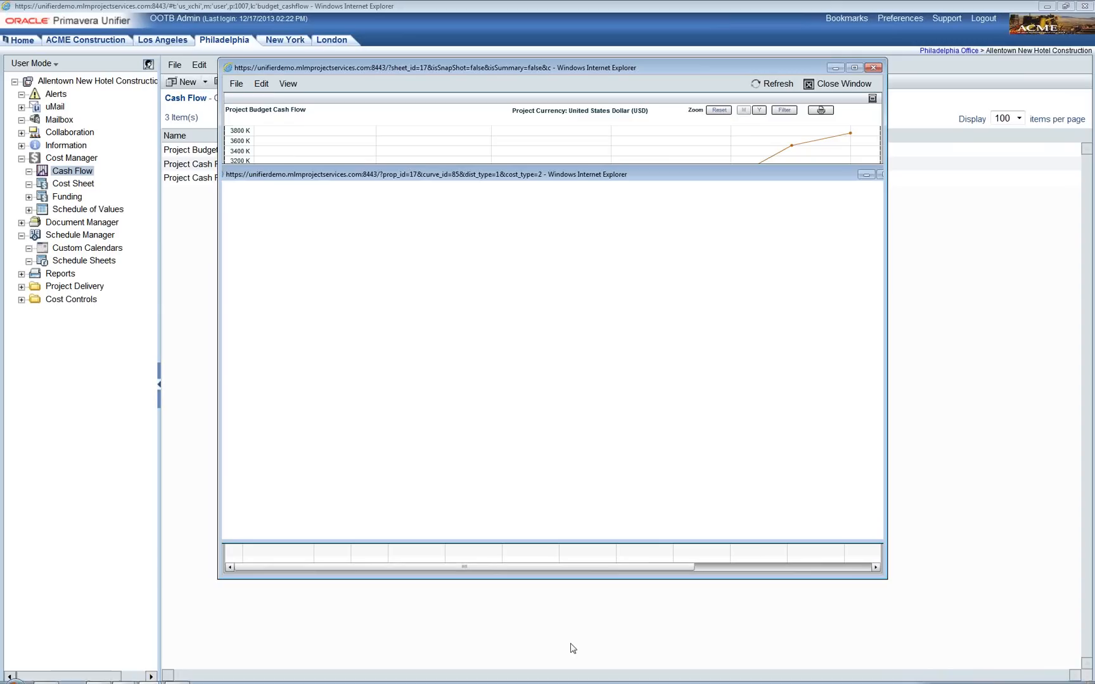
Step: Wait for the chart to show both curves, then select the P6 Budget Cash Flow row
{"action": "mouse_move", "coordinate": [574, 677]}
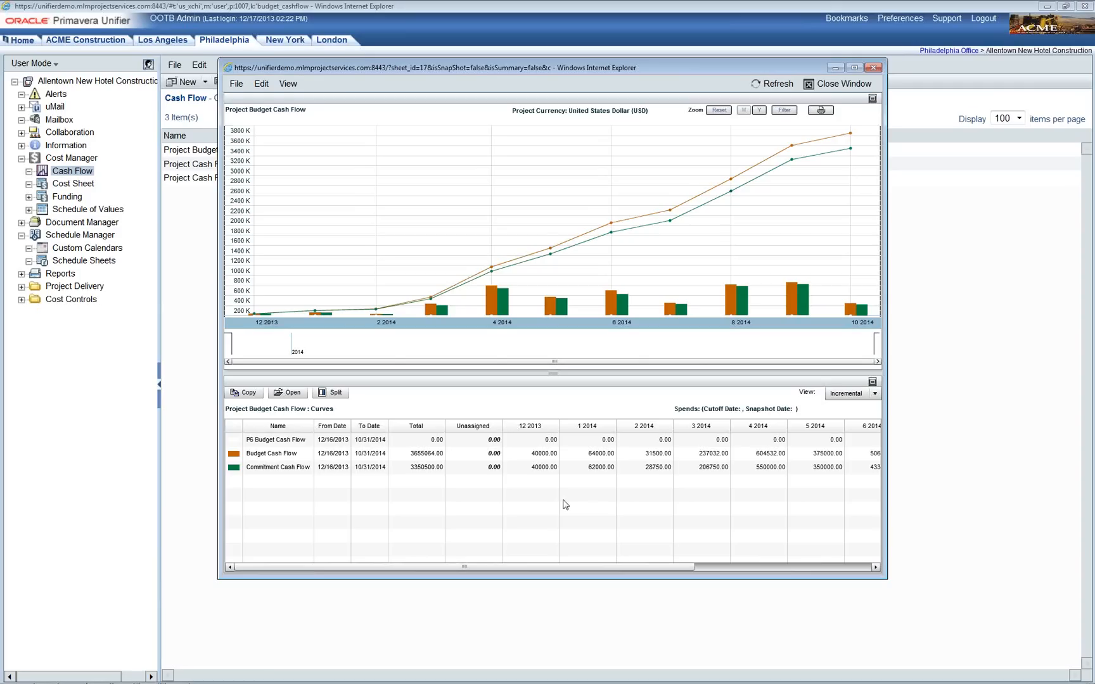
{"action": "left_click", "coordinate": [383, 442]}
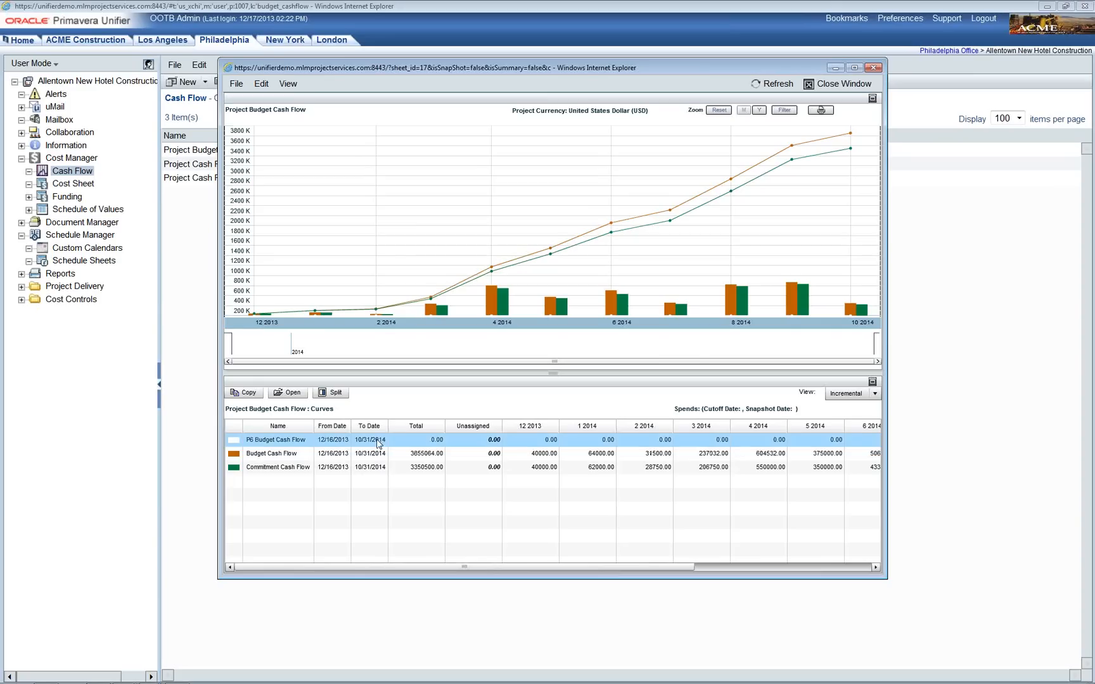